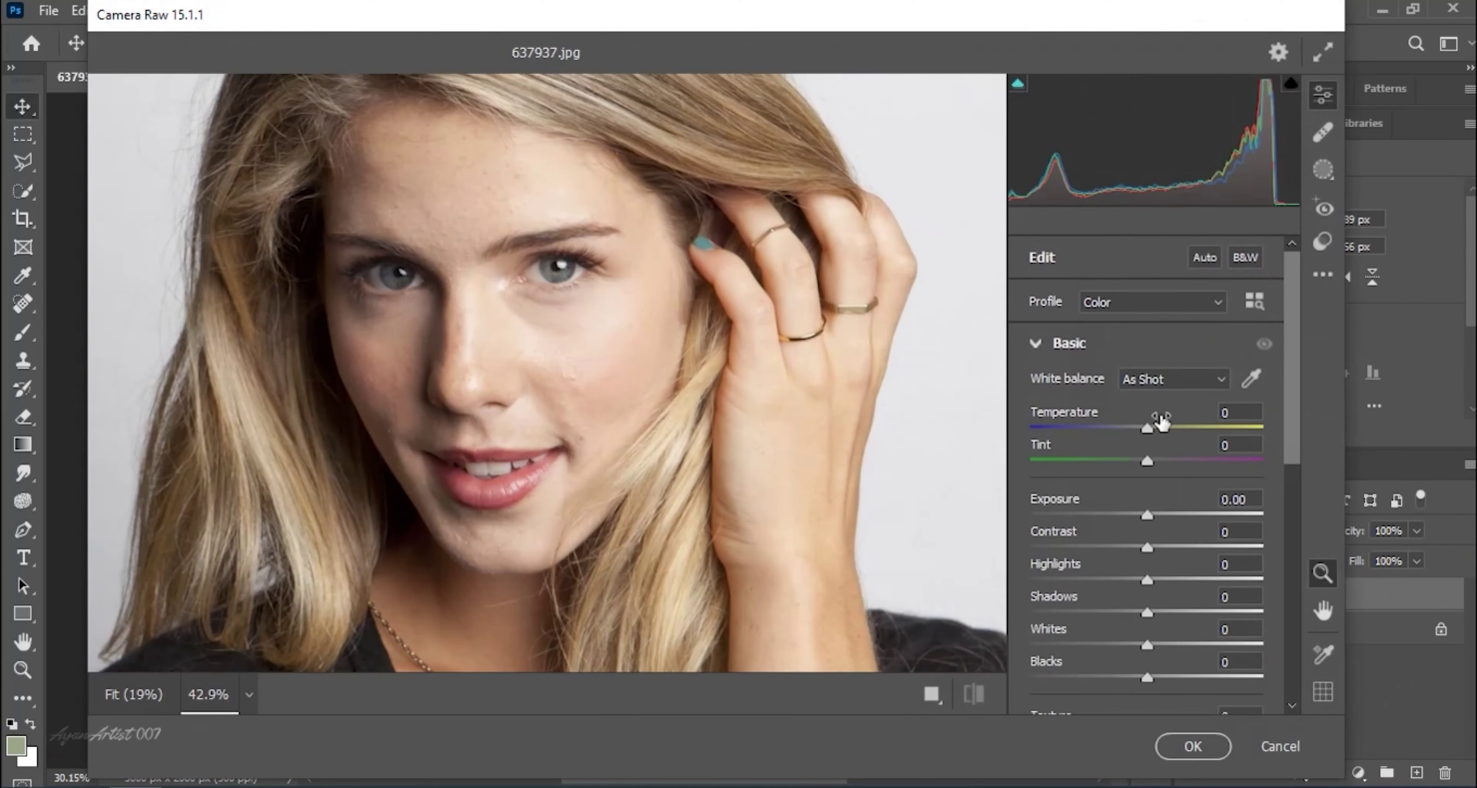
- In Camera Raw, warm the white balance and set Contrast +29, Highlights -60, Shadows +33
left_click_drag(1148, 427, 1155, 427)
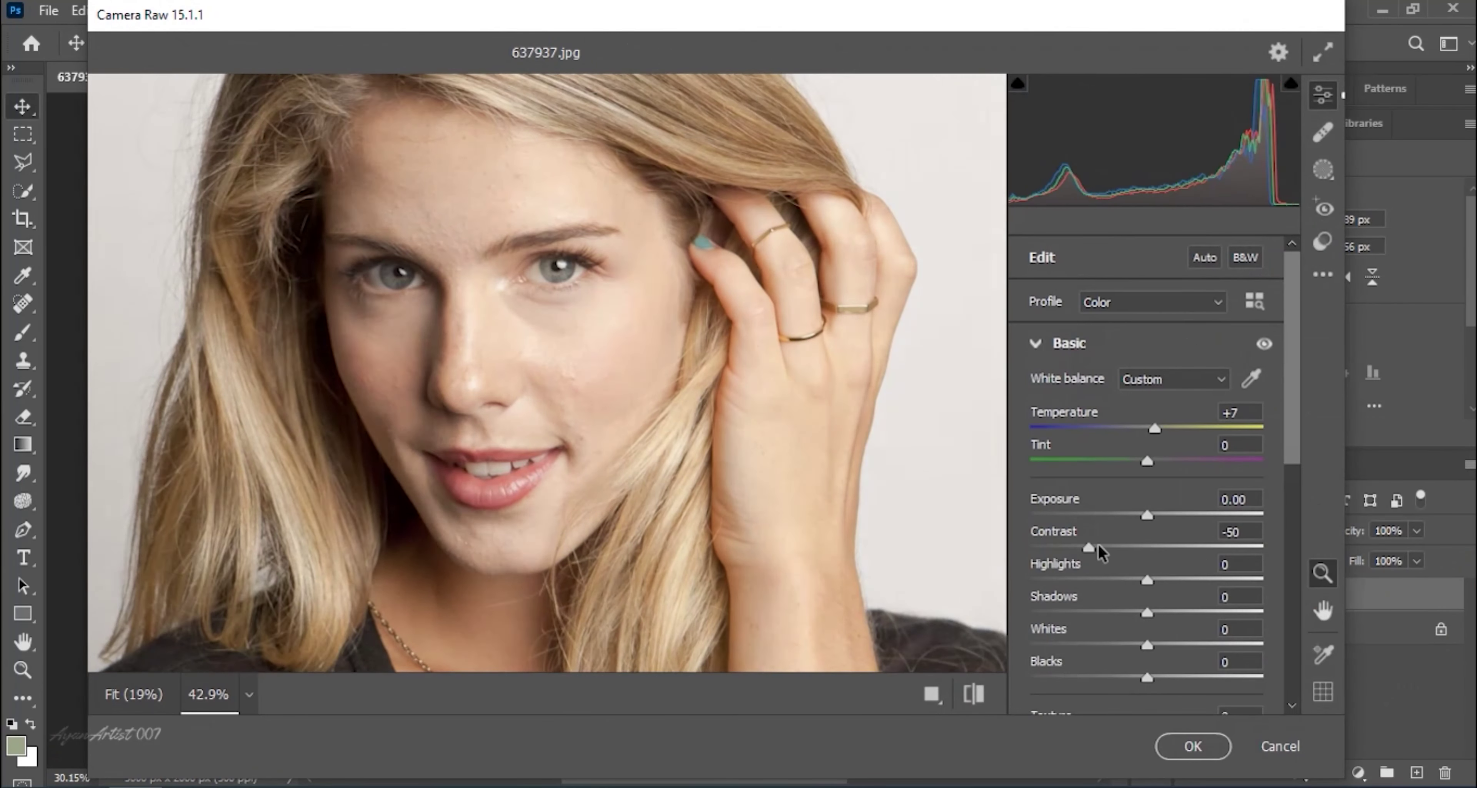
left_click_drag(1147, 546, 1180, 546)
left_click_drag(1147, 579, 1078, 578)
mouse_move(1147, 611)
left_mouse_down()
mouse_move(1184, 611)
mouse_move(1144, 644)
mouse_move(1203, 608)
mouse_move(1167, 642)
mouse_move(1207, 590)
left_mouse_up()
scroll(1144, 642, "down", 2)
scroll(1170, 636, "down", 2)
left_click_drag(1147, 621, 1160, 622)
- Sharpen the photo strongly, to Sharpening 97
left_click(1071, 707)
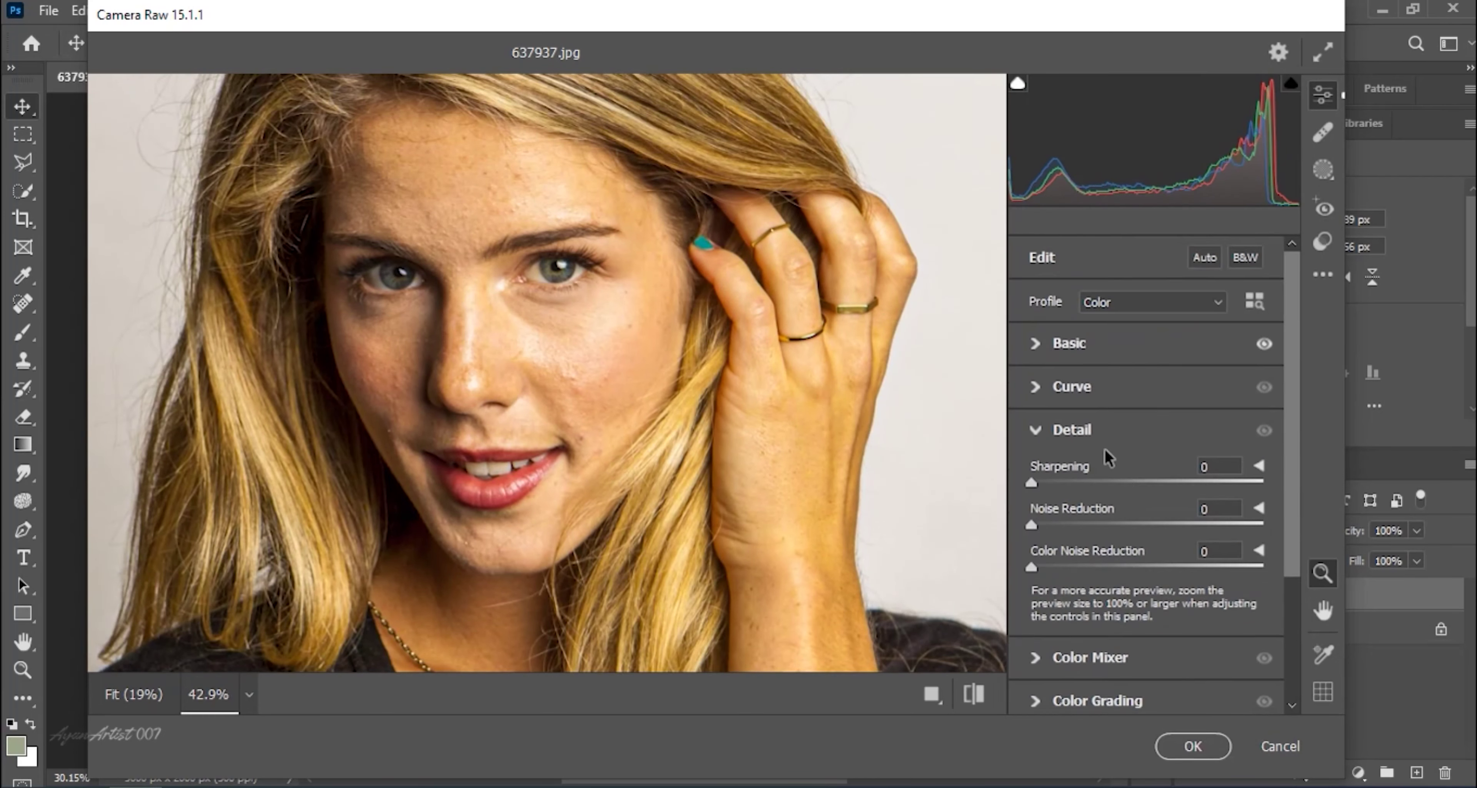
mouse_move(1031, 482)
left_mouse_down()
mouse_move(1180, 483)
mouse_move(1229, 503)
left_mouse_up()
scroll(567, 332, "down", 2)
scroll(566, 331, "down", 2)
- Boost vibrance and clarity further, then apply the Camera Raw grading
left_click(1069, 342)
scroll(527, 405, "up", 2)
left_click_drag(1167, 416, 1194, 416)
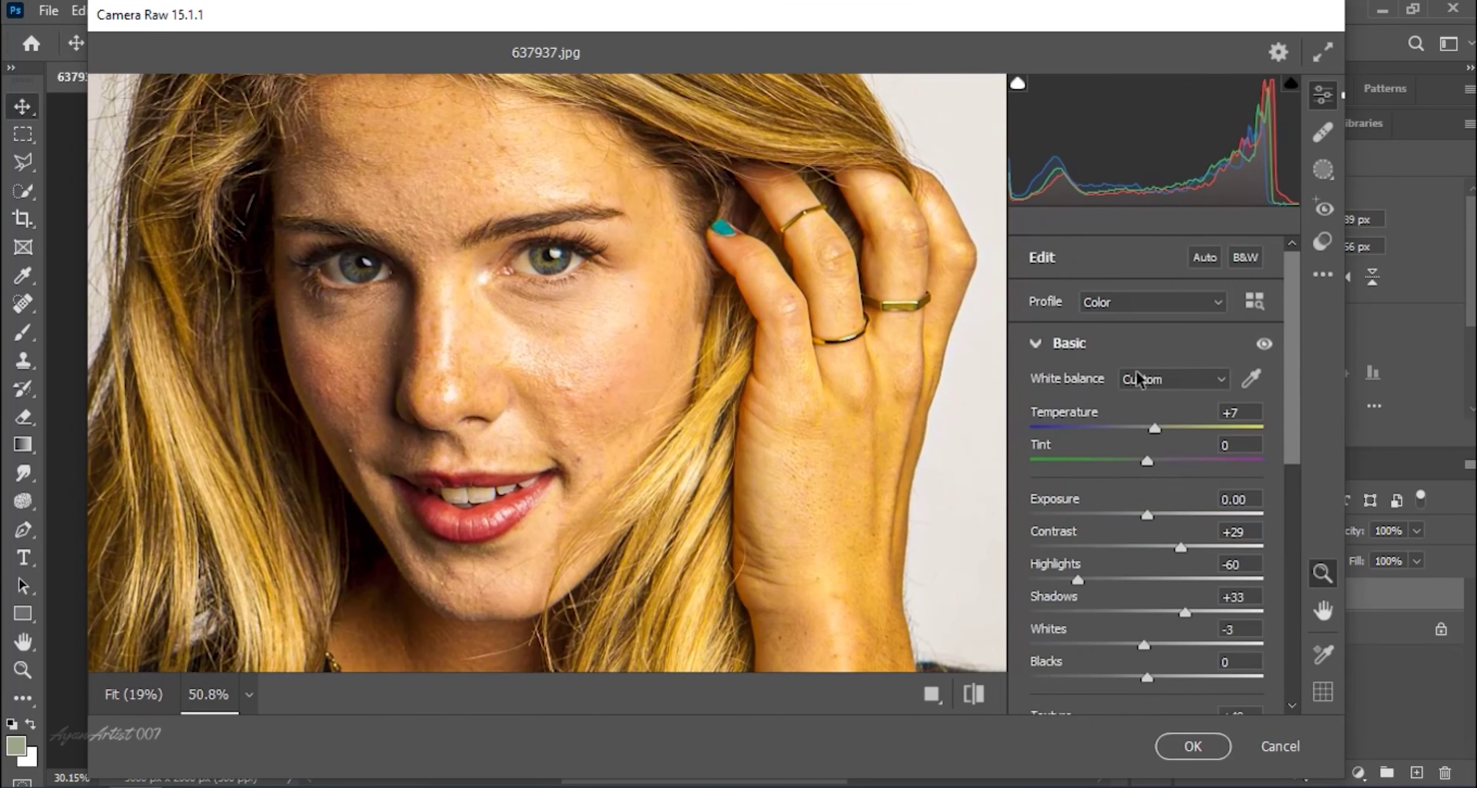
left_click(1193, 746)
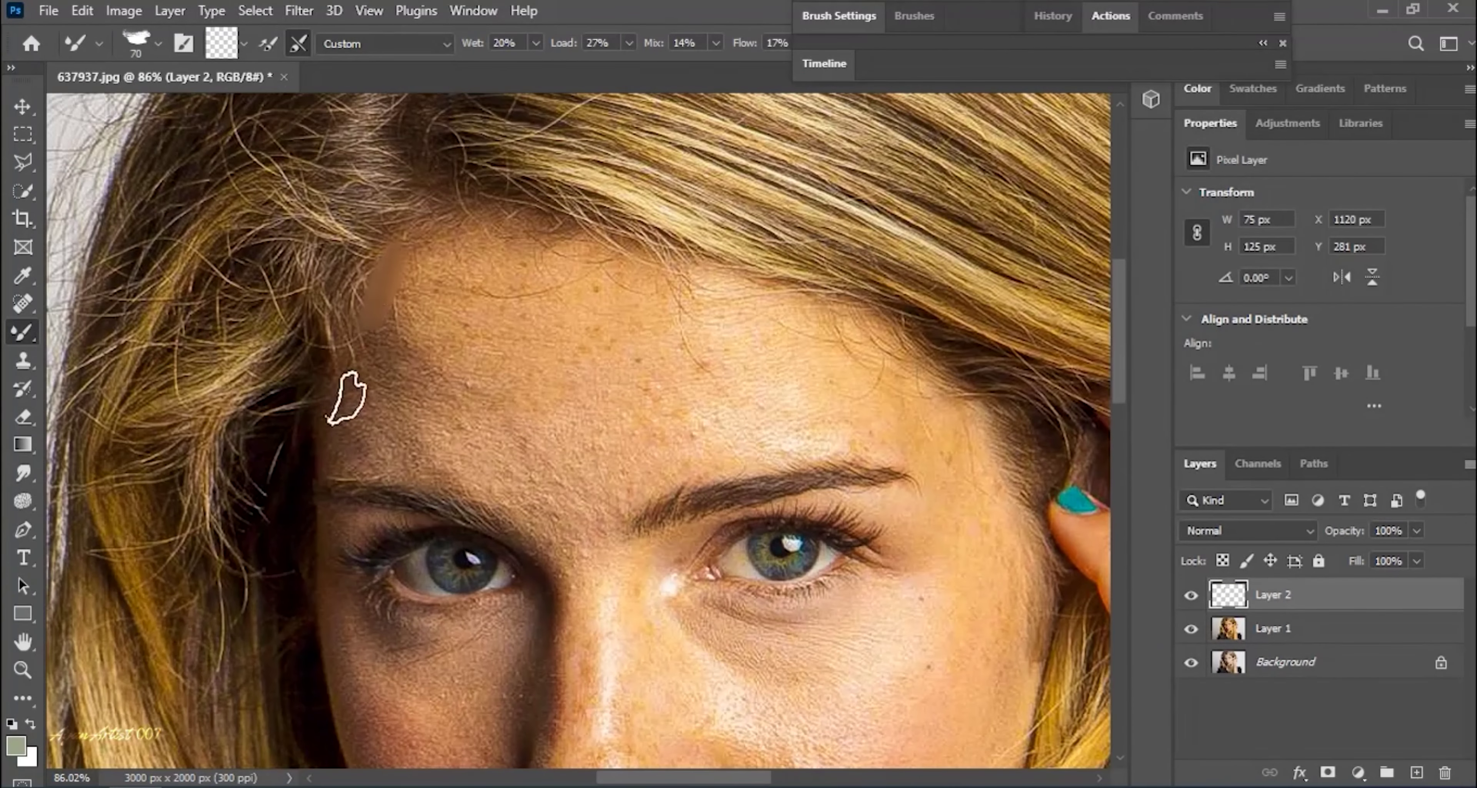
- Mixer-brush the forehead from temple to hairline and the skin above the left eyebrow
mouse_move(347, 398)
left_mouse_down()
mouse_move(438, 263)
mouse_move(439, 313)
mouse_move(505, 255)
left_mouse_up()
left_click_drag(462, 303, 567, 270)
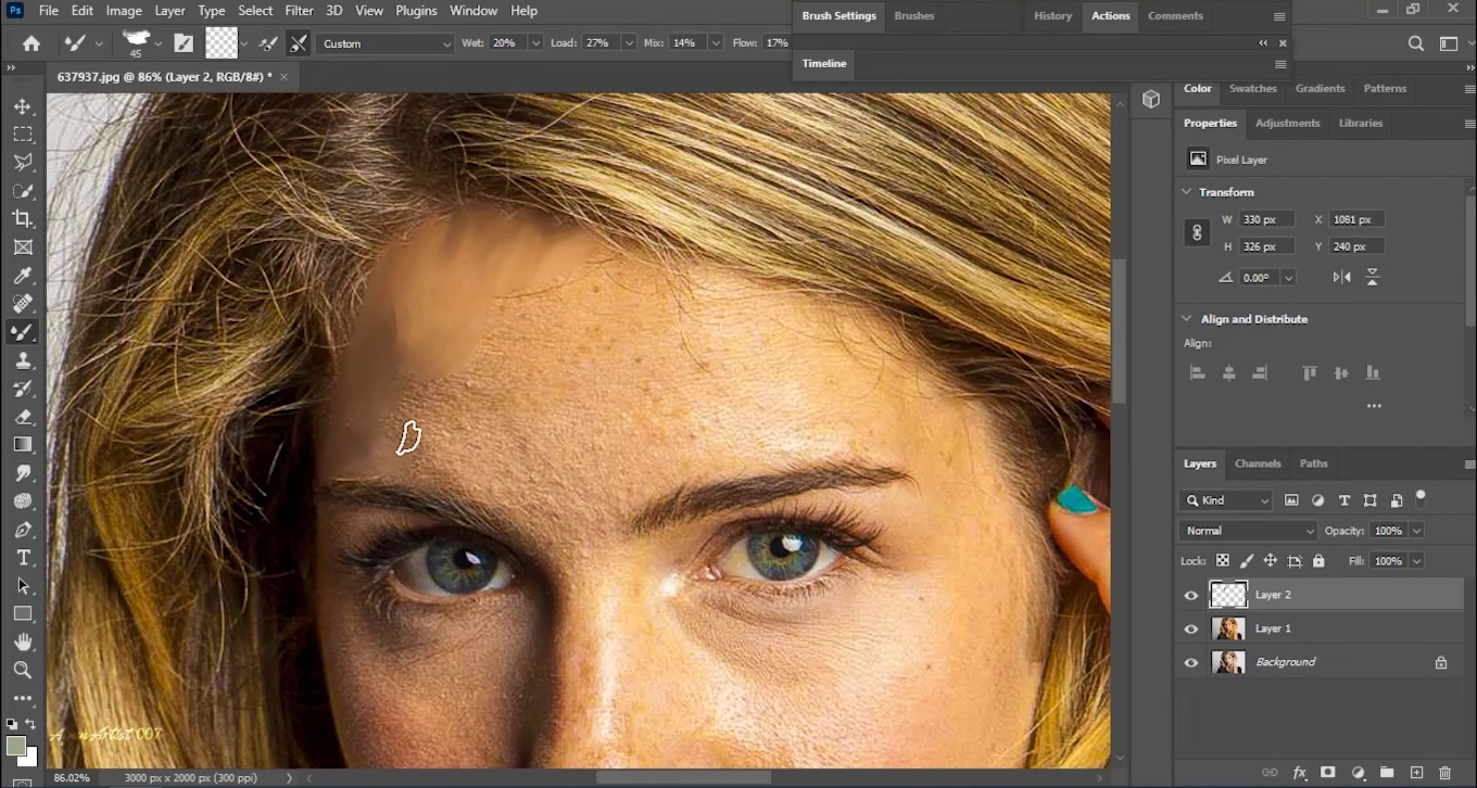
key("bracketright")
left_click_drag(487, 486, 454, 416)
key("bracketleft")
left_click_drag(484, 467, 498, 446)
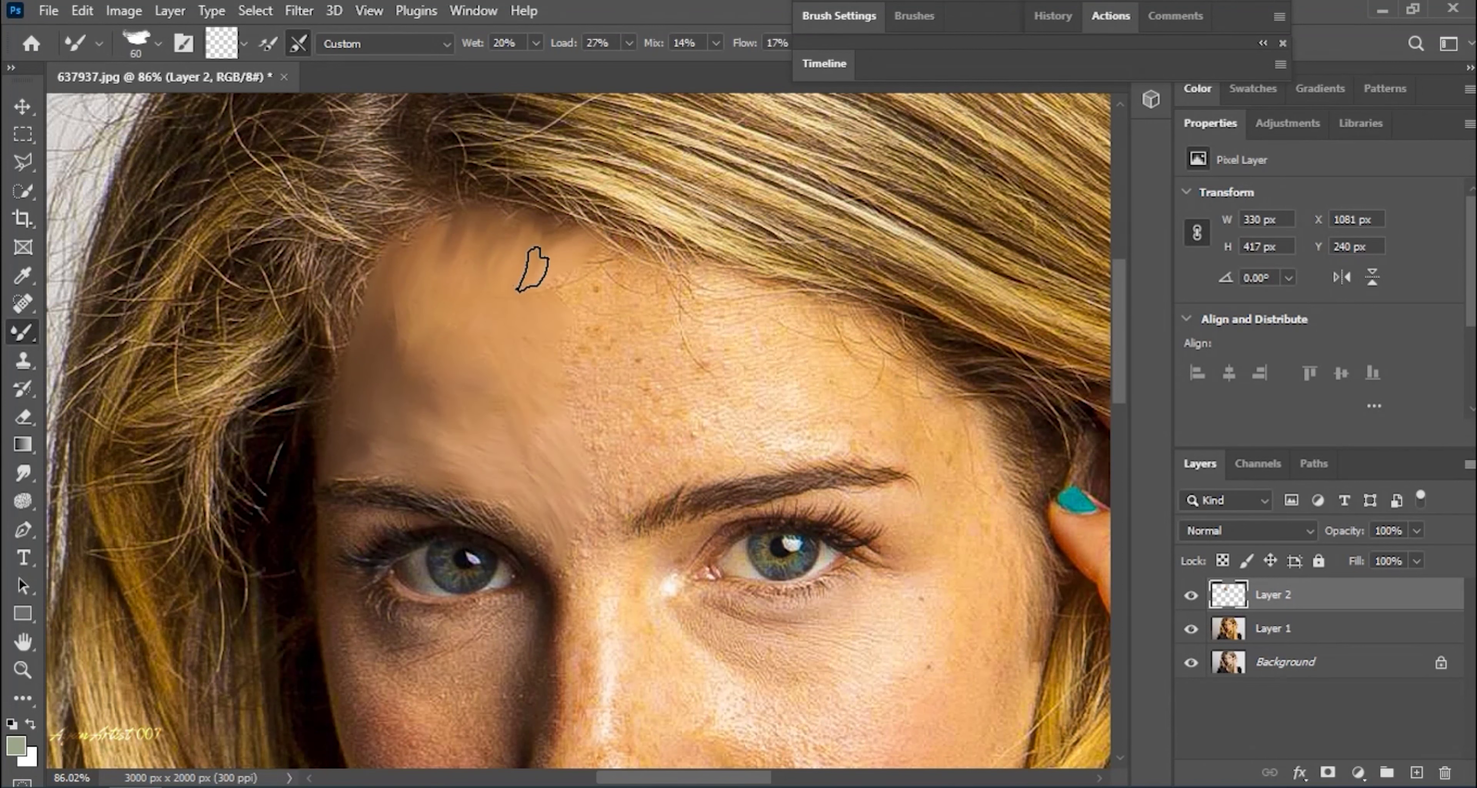
key("bracketleft")
key("bracketleft")
key("bracketleft")
left_click_drag(760, 283, 661, 291)
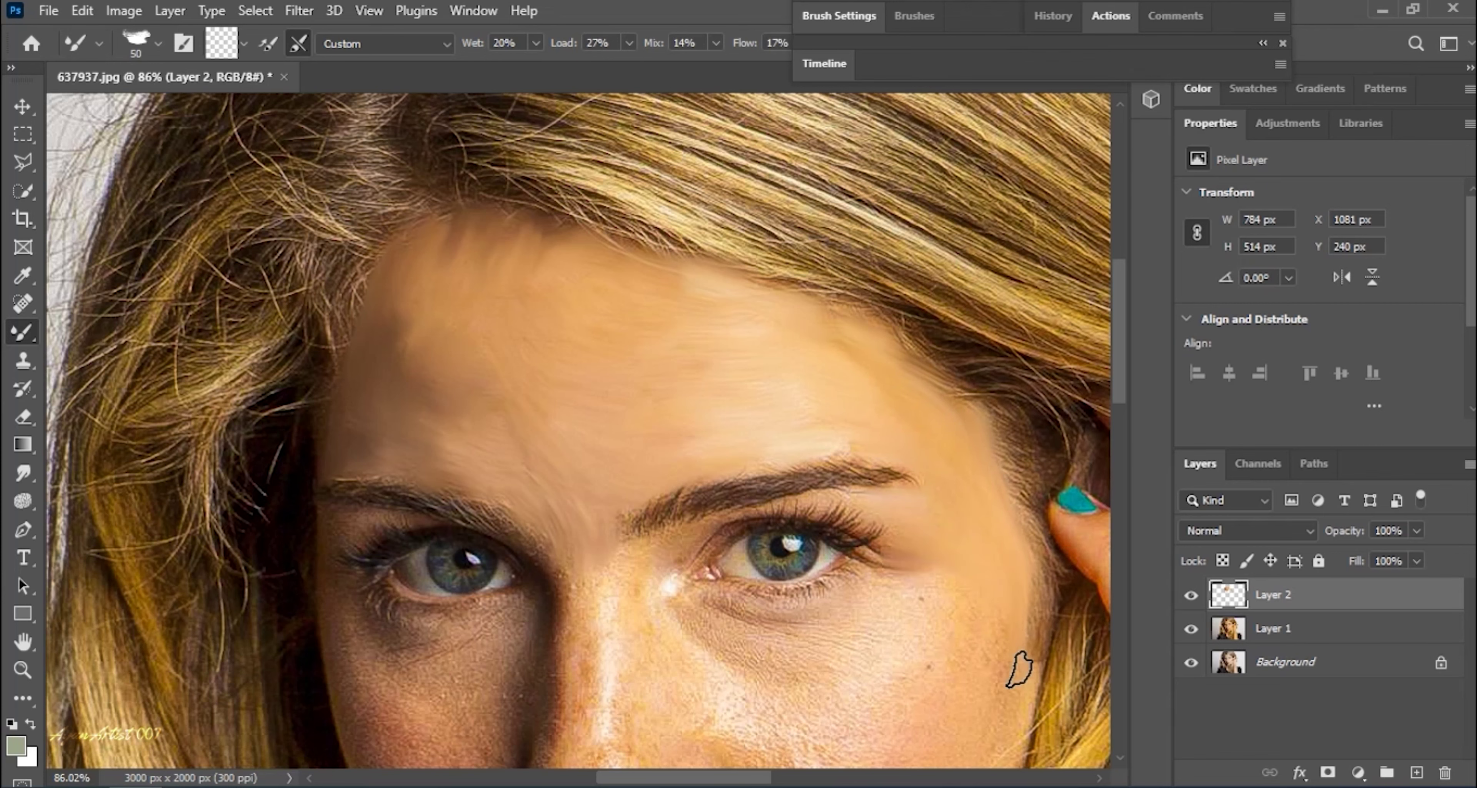
left_click_drag(1019, 669, 805, 363)
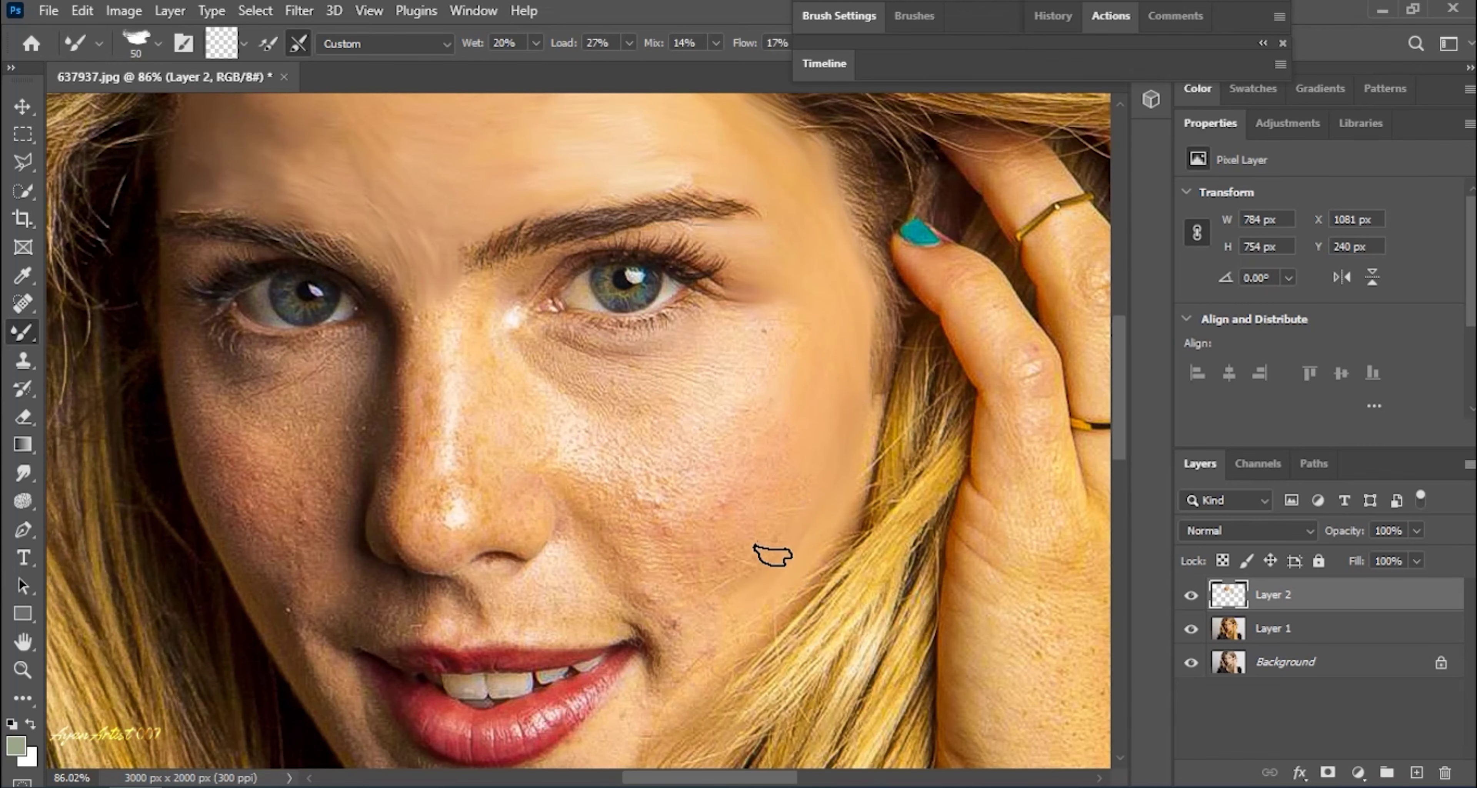
- Zoom in and blend the dark under-eye skin smooth with a smaller brush
scroll(570, 451, "up", 2)
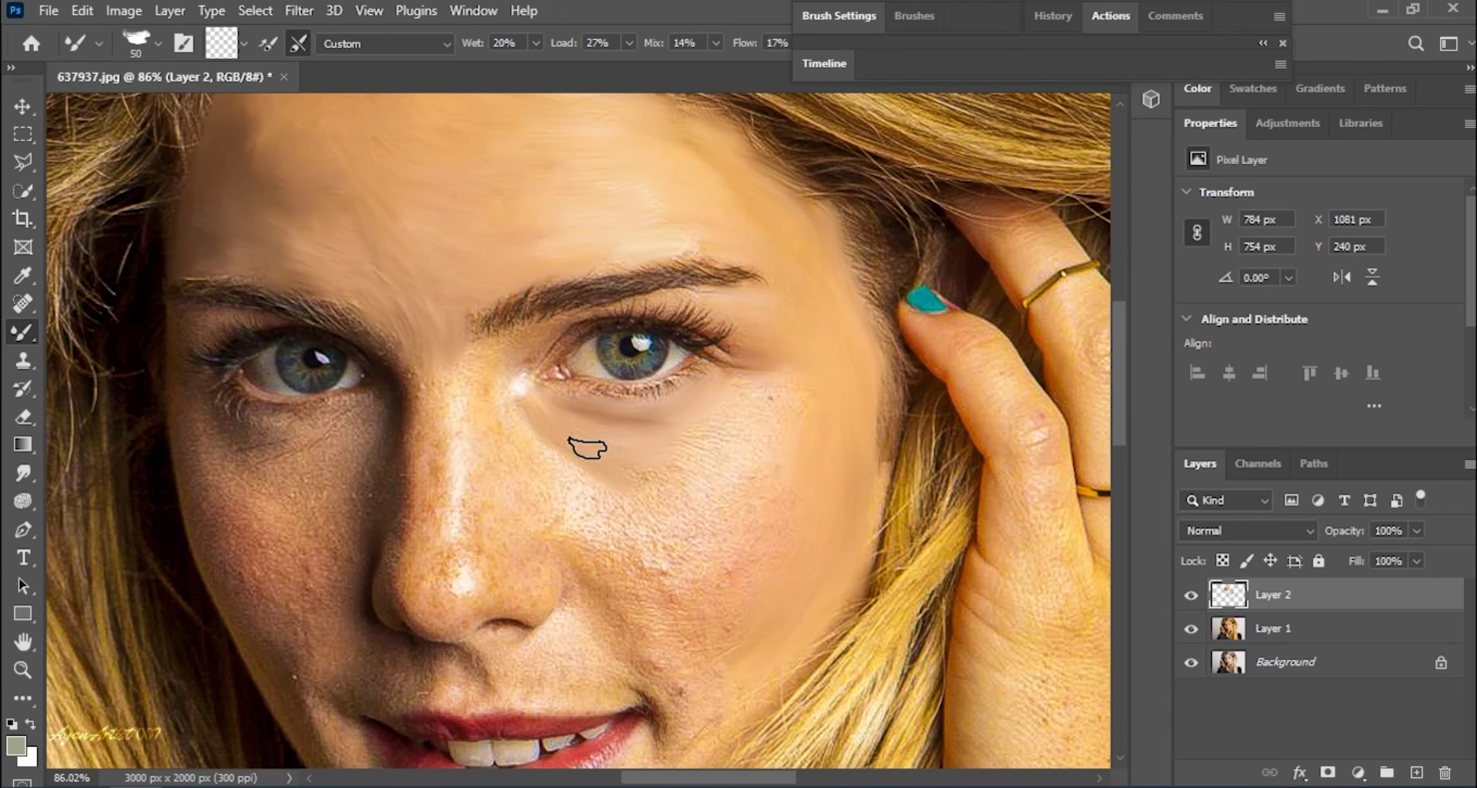
scroll(533, 400, "down", 1)
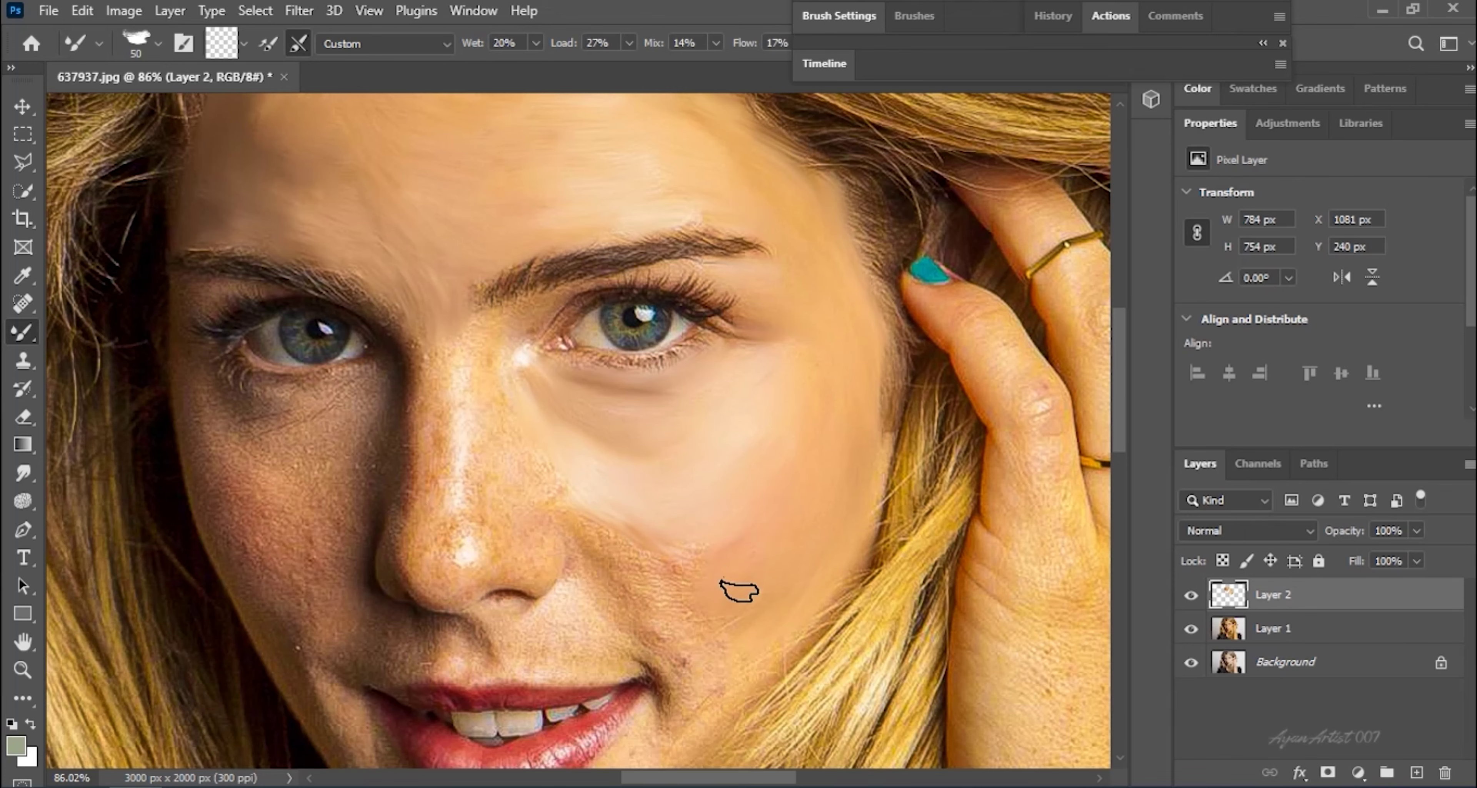
scroll(739, 590, "down", 3)
scroll(573, 515, "right", 3)
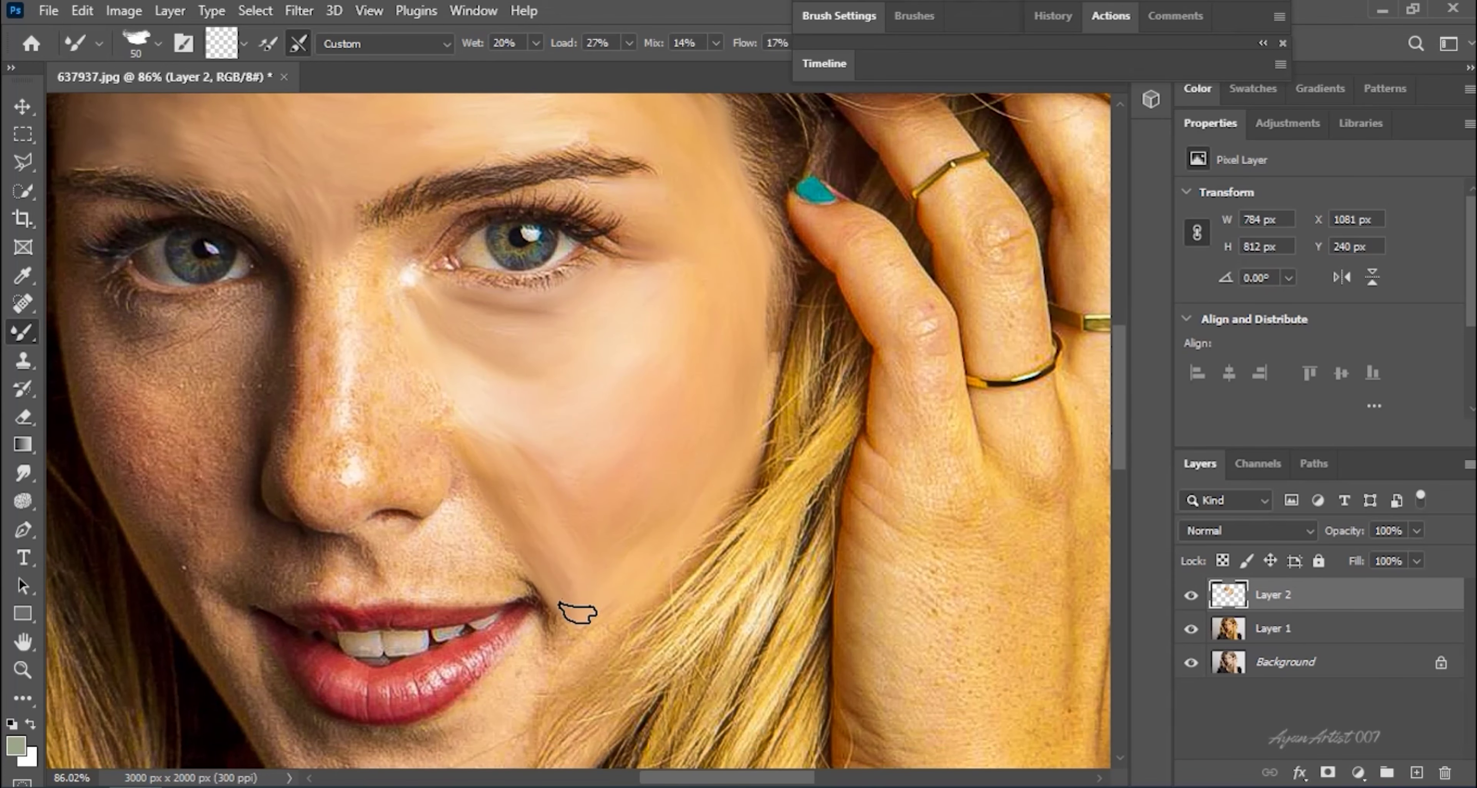
scroll(573, 459, "up", 4)
scroll(545, 402, "left", 6)
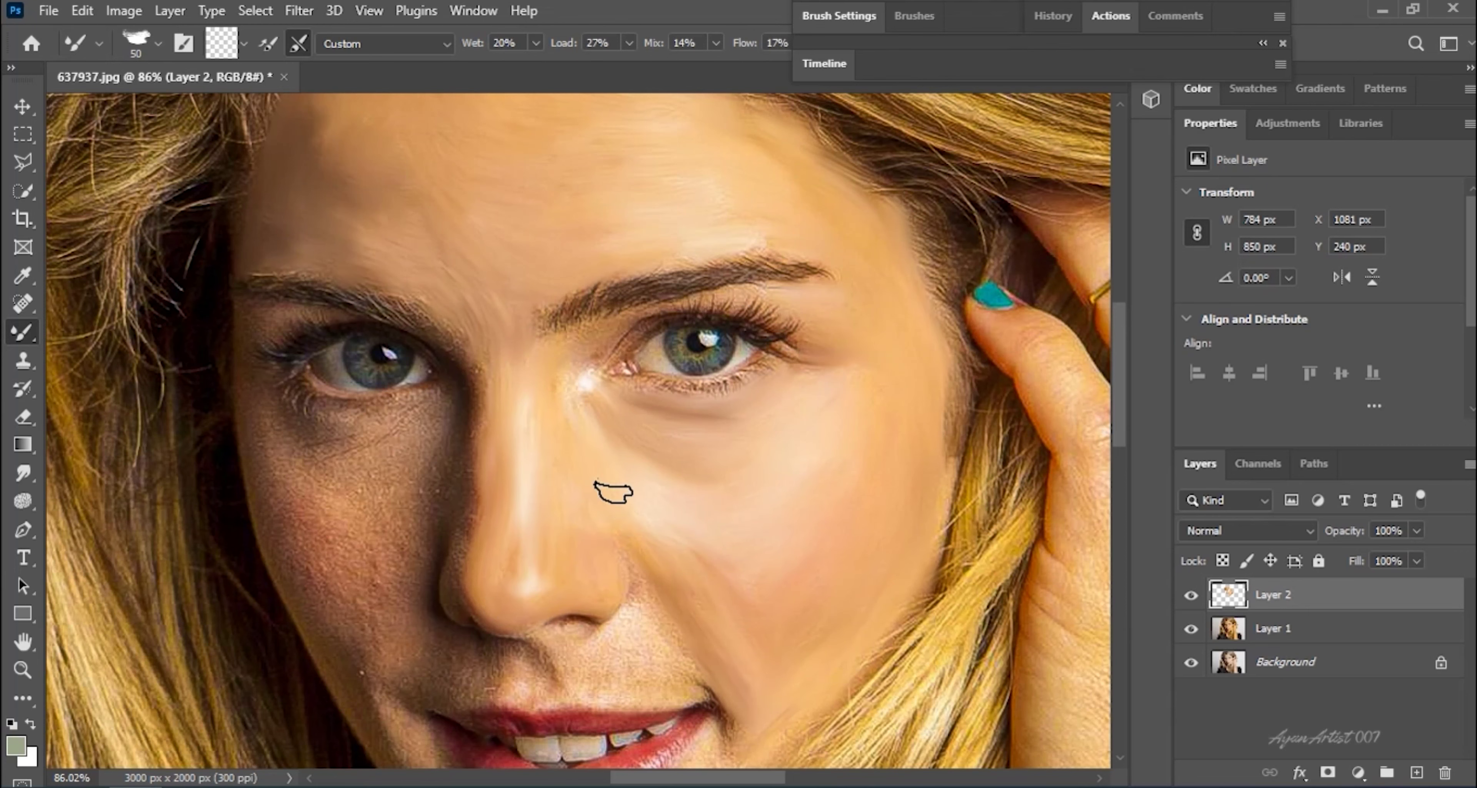
scroll(613, 492, "down", 2)
scroll(725, 521, "up", 3)
key("bracketleft")
key("bracketleft")
key("bracketleft")
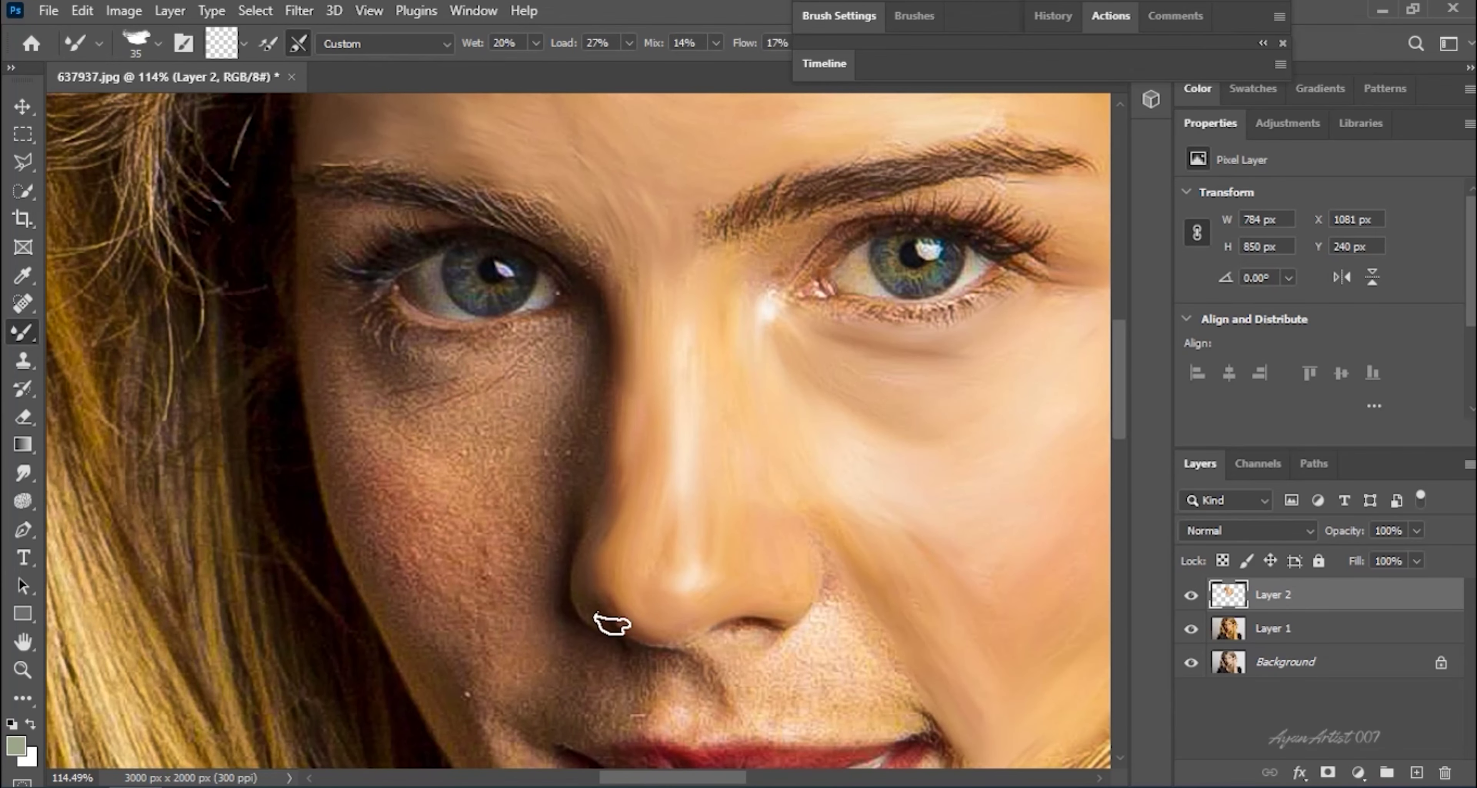
key("bracketleft")
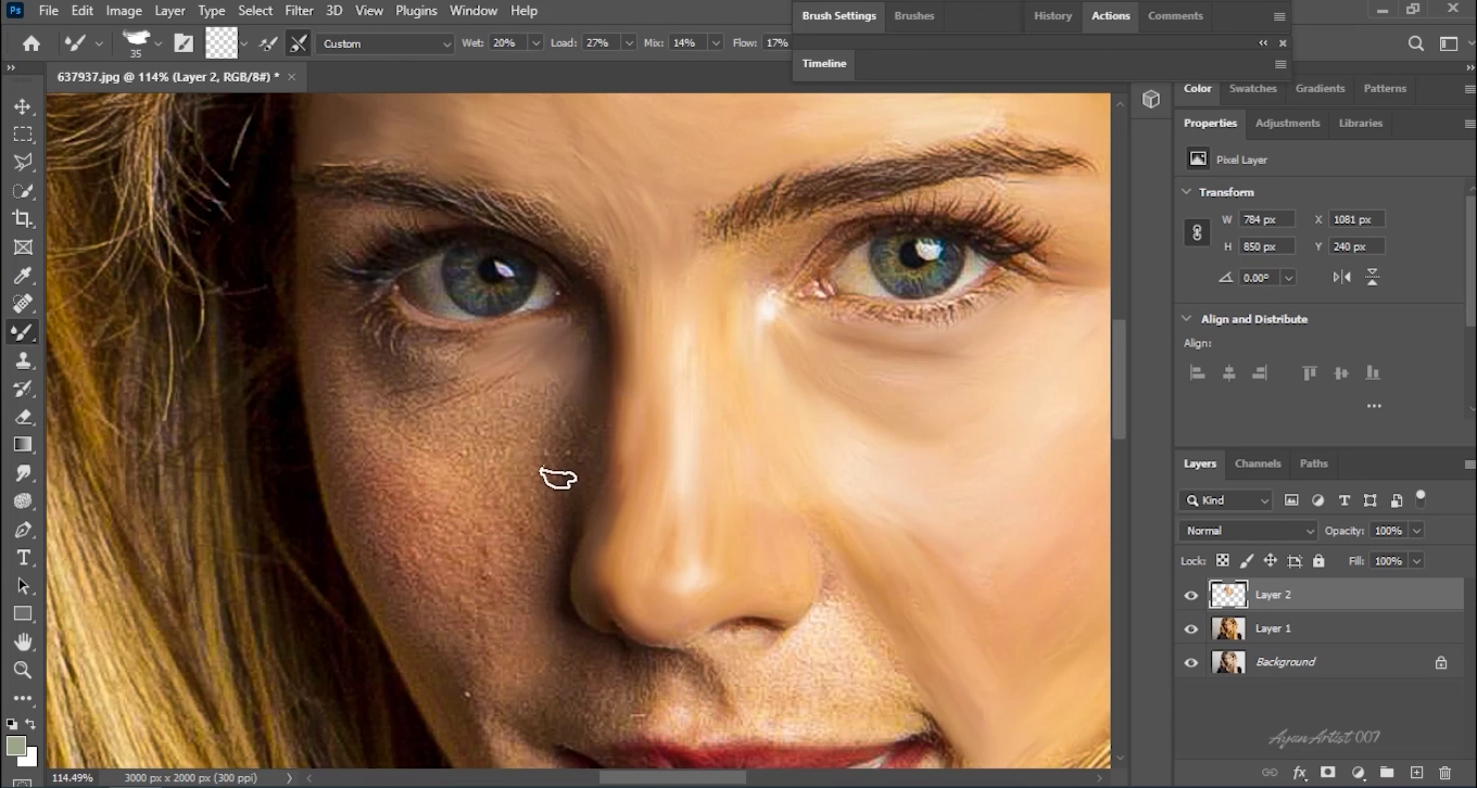
key("bracketright")
key("bracketright")
key("bracketright")
left_click_drag(387, 362, 509, 385)
- Smooth the textured cheek below the eye and the left cheek edge near the mouth
key("bracketright")
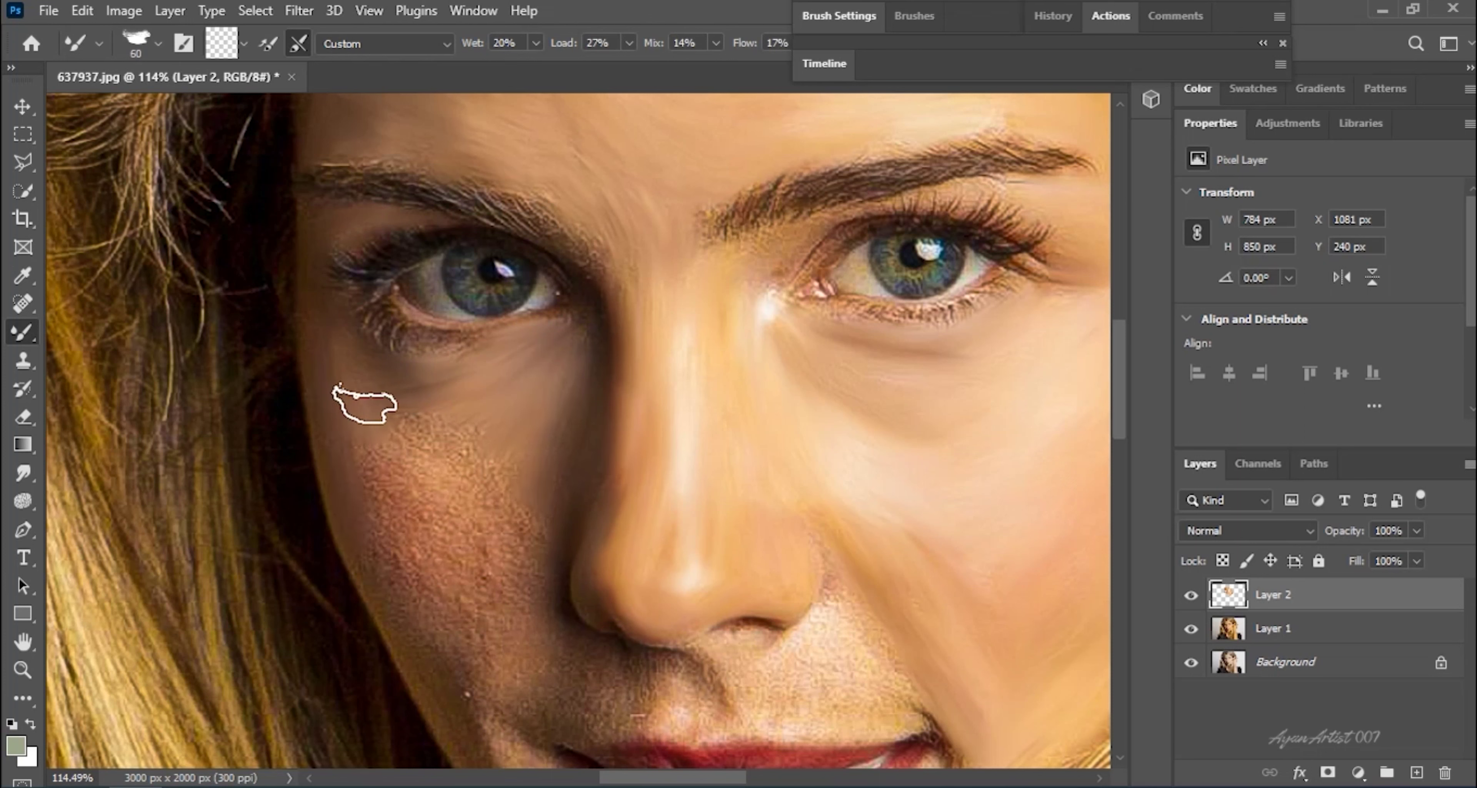
key("bracketright")
mouse_move(383, 488)
left_mouse_down()
mouse_move(513, 431)
mouse_move(442, 533)
left_mouse_up()
key("bracketright")
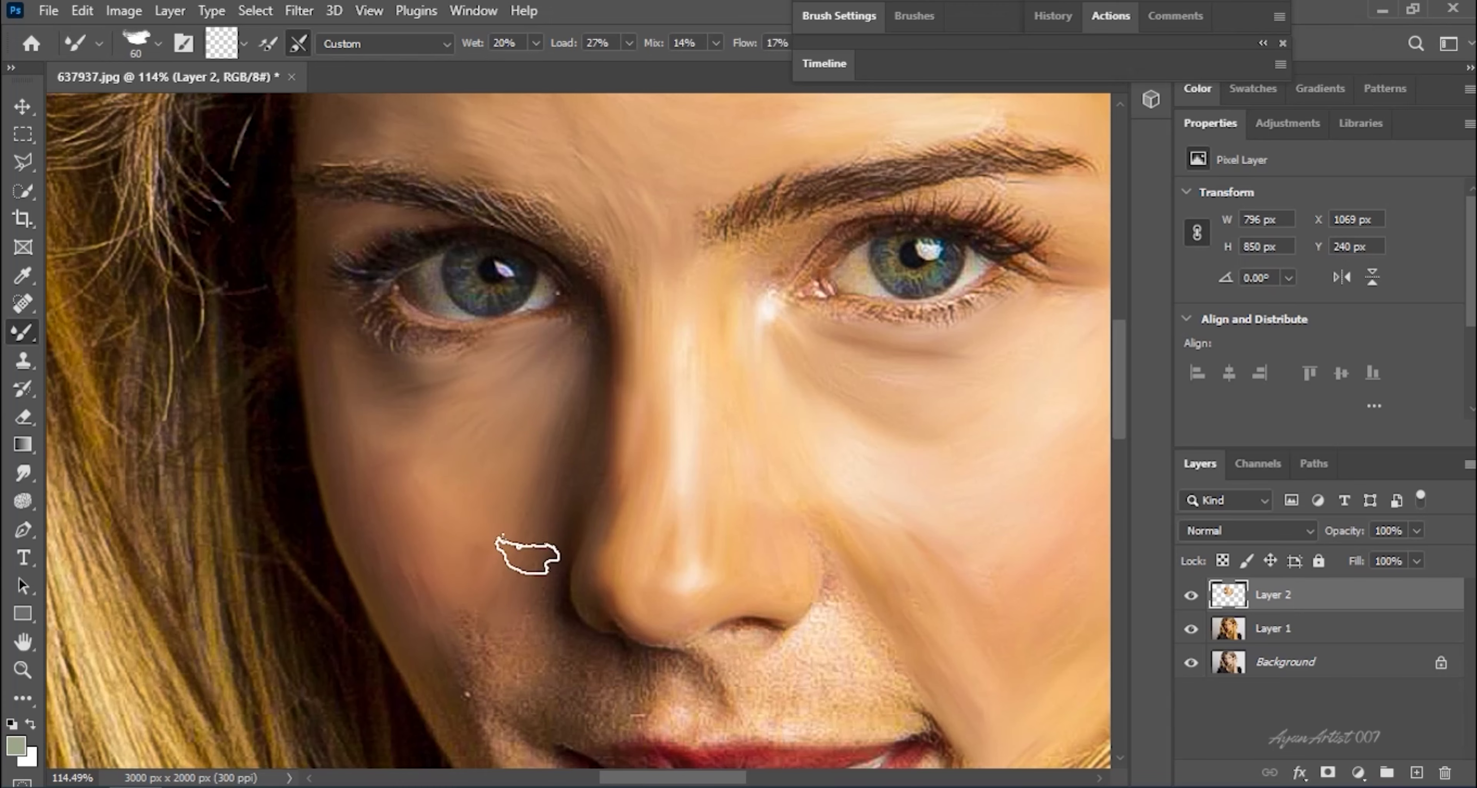
scroll(527, 560, "down", 5)
key("bracketleft")
left_click_drag(490, 594, 412, 343)
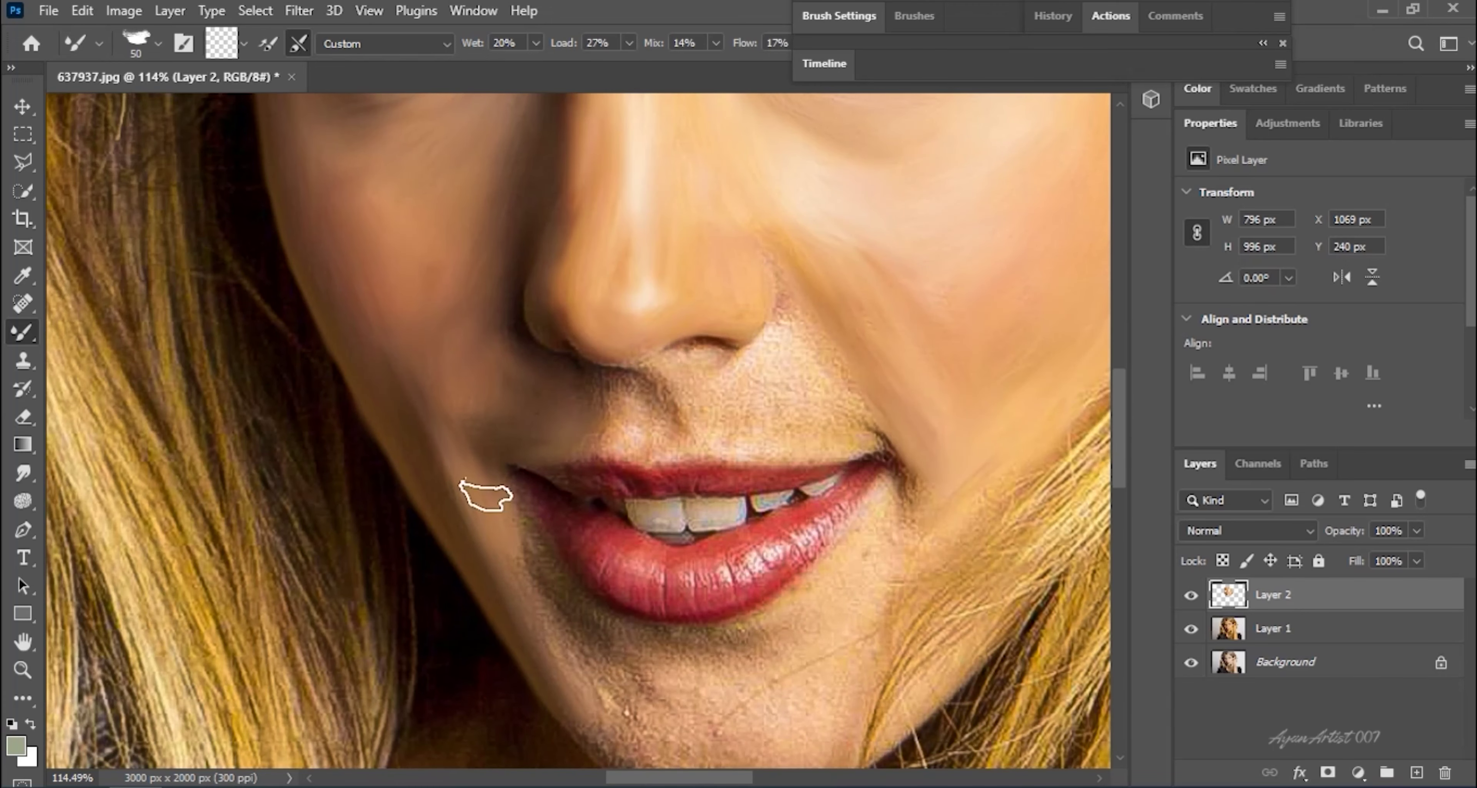
- Smooth the chin and jaw skin into painterly strokes
left_click_drag(488, 494, 544, 587)
key("bracketright")
key("bracketright")
scroll(413, 507, "down", 3)
mouse_move(414, 507)
left_mouse_down()
mouse_move(610, 567)
mouse_move(452, 494)
mouse_move(660, 378)
mouse_move(564, 531)
left_mouse_up()
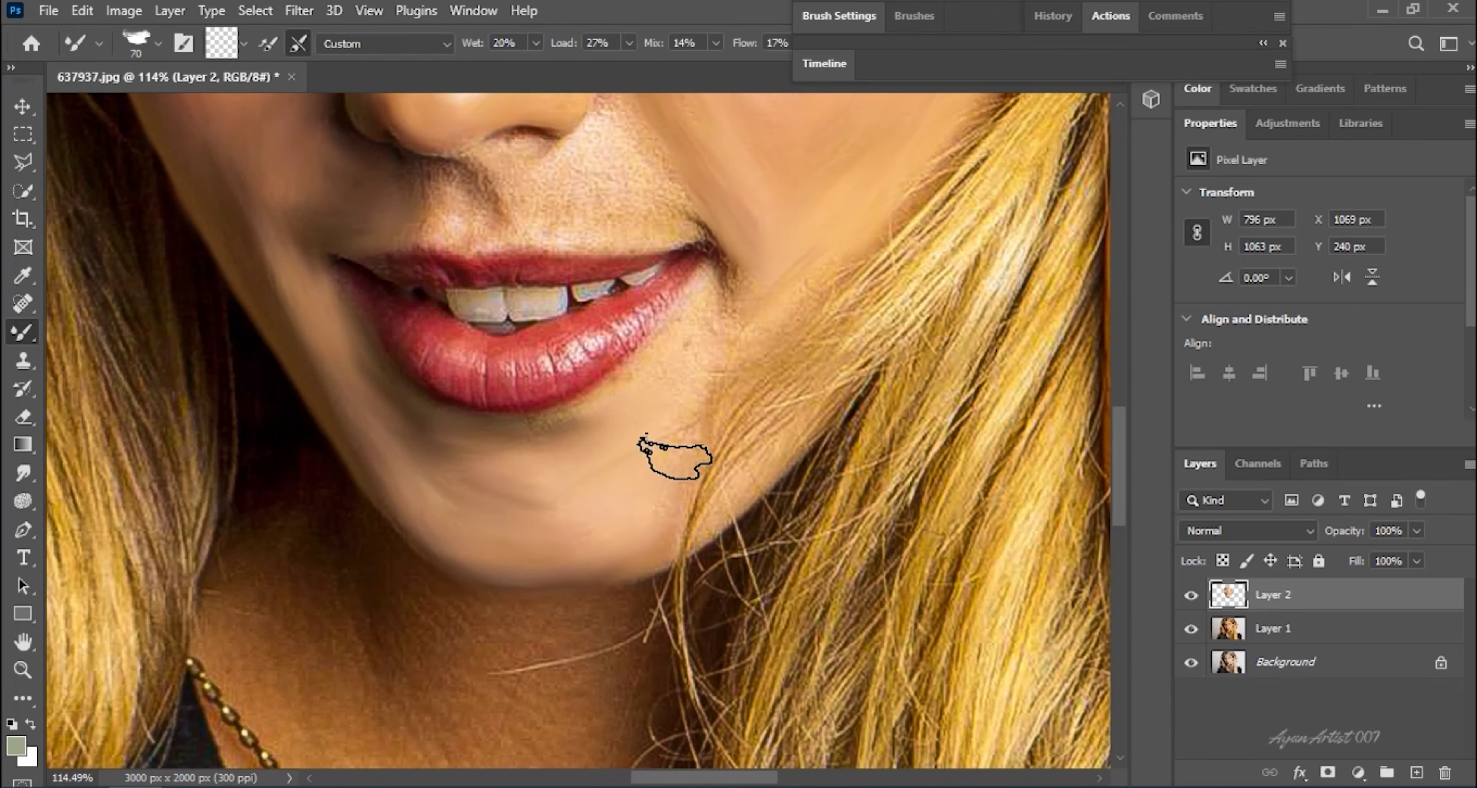
scroll(429, 188, "down", 3)
scroll(494, 313, "up", 4)
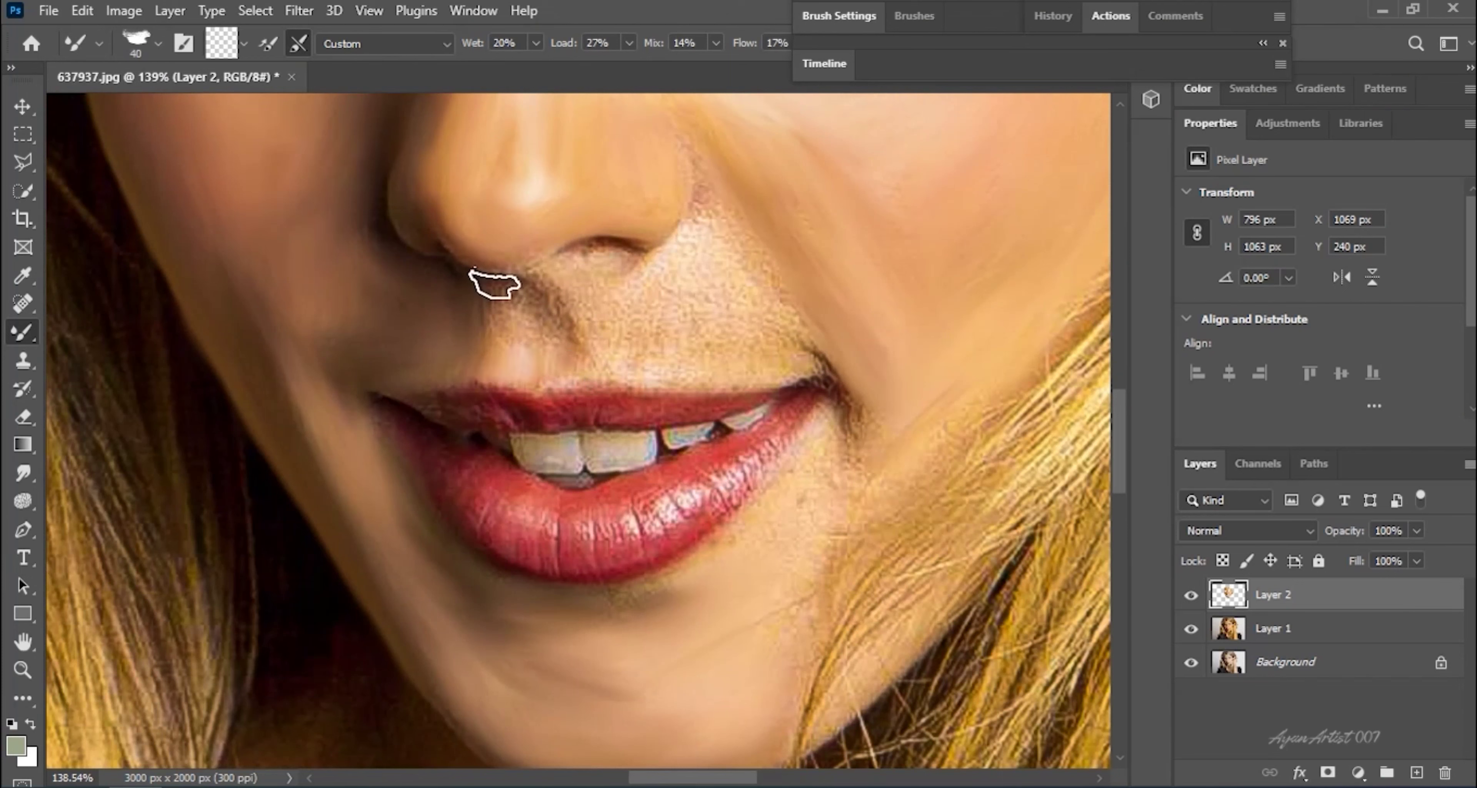
key("bracketright")
key("bracketleft")
key("bracketleft")
key("bracketleft")
- Smooth the skin between nose and upper lip and beside the right lip corner
mouse_move(848, 511)
left_mouse_down()
mouse_move(874, 412)
mouse_move(861, 436)
left_mouse_up()
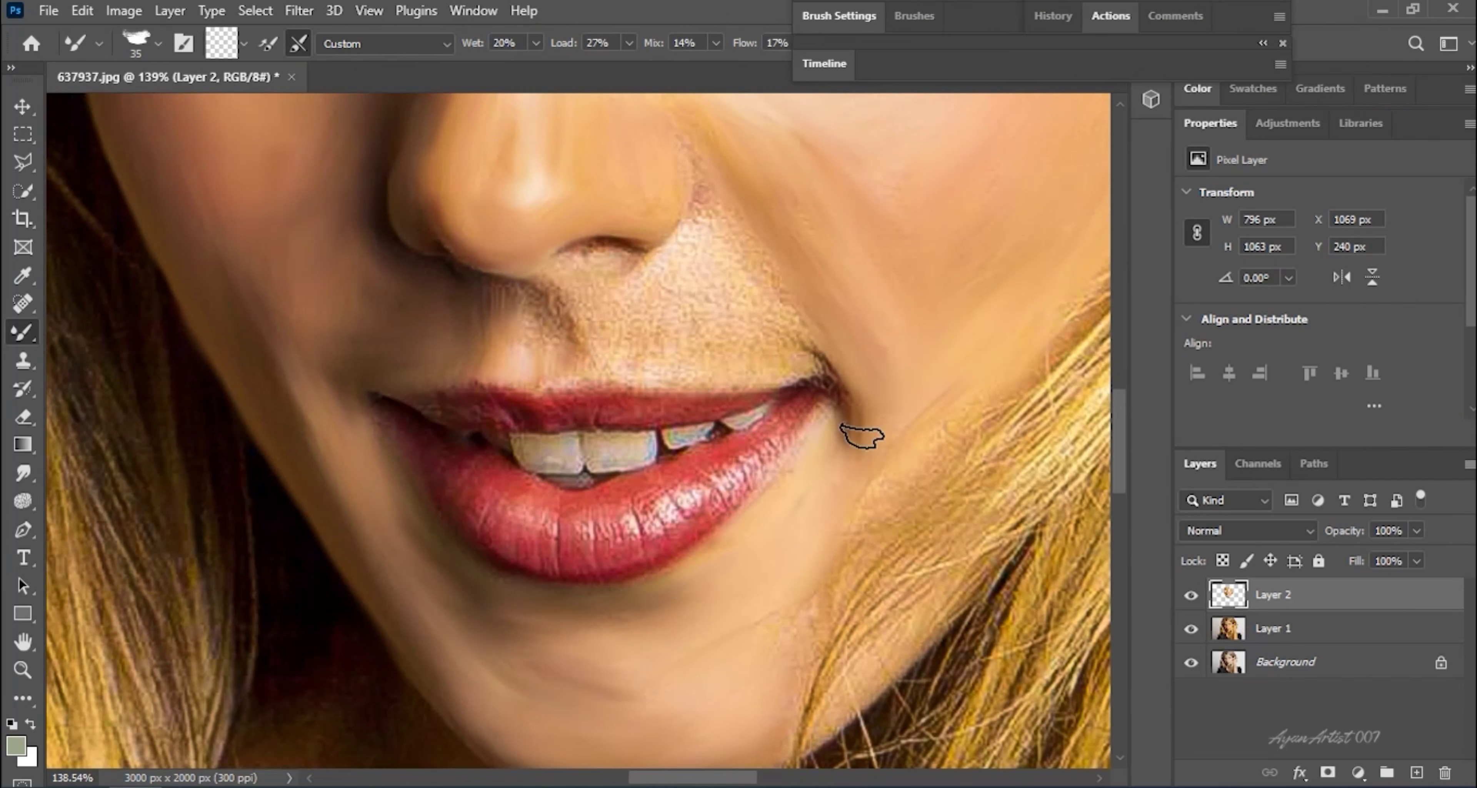
left_click_drag(696, 180, 696, 397)
key("bracketright")
mouse_move(583, 506)
left_mouse_down()
mouse_move(725, 577)
mouse_move(698, 559)
left_mouse_up()
key("bracketleft")
key("bracketleft")
left_click_drag(774, 526, 840, 592)
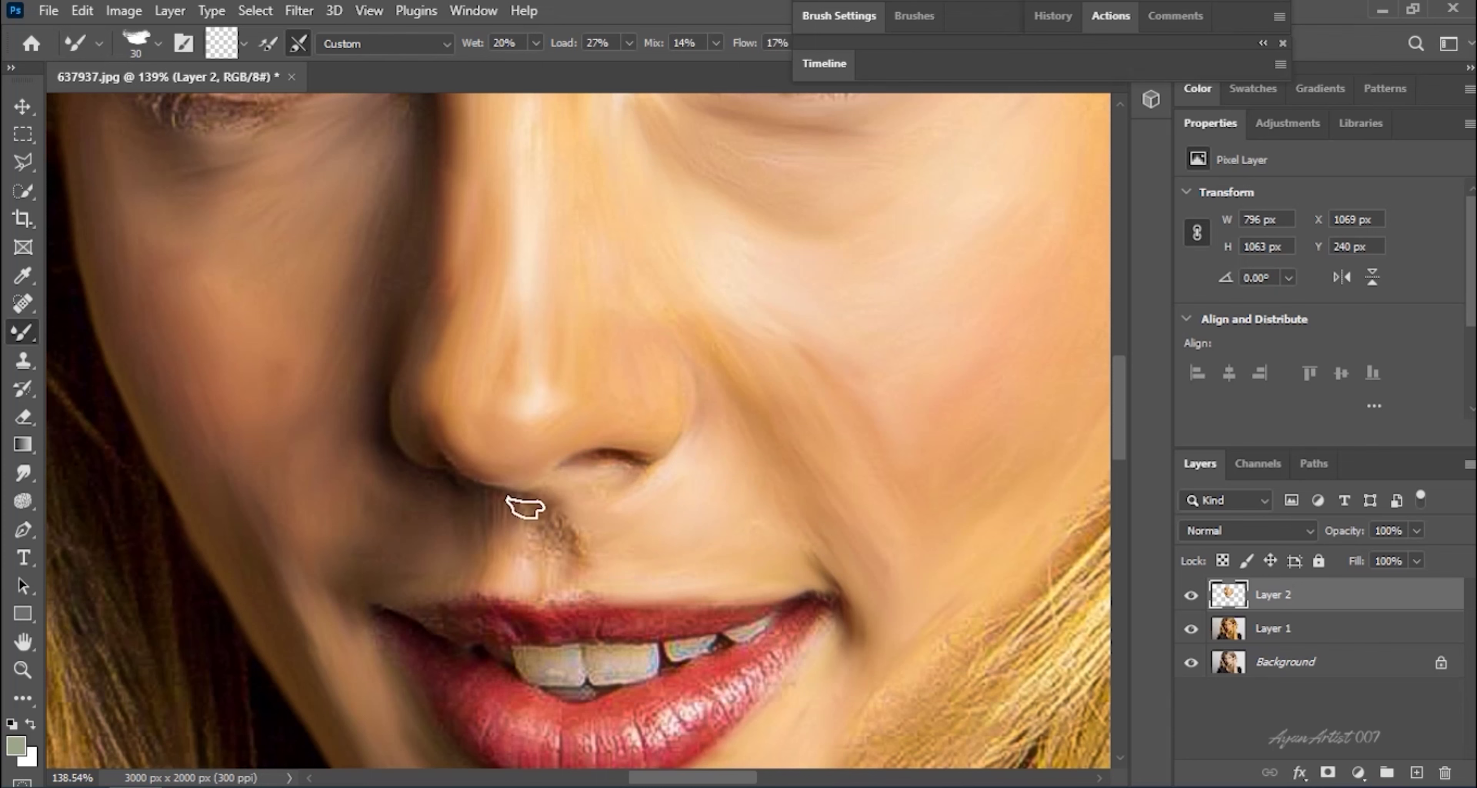
left_click_drag(525, 507, 565, 524)
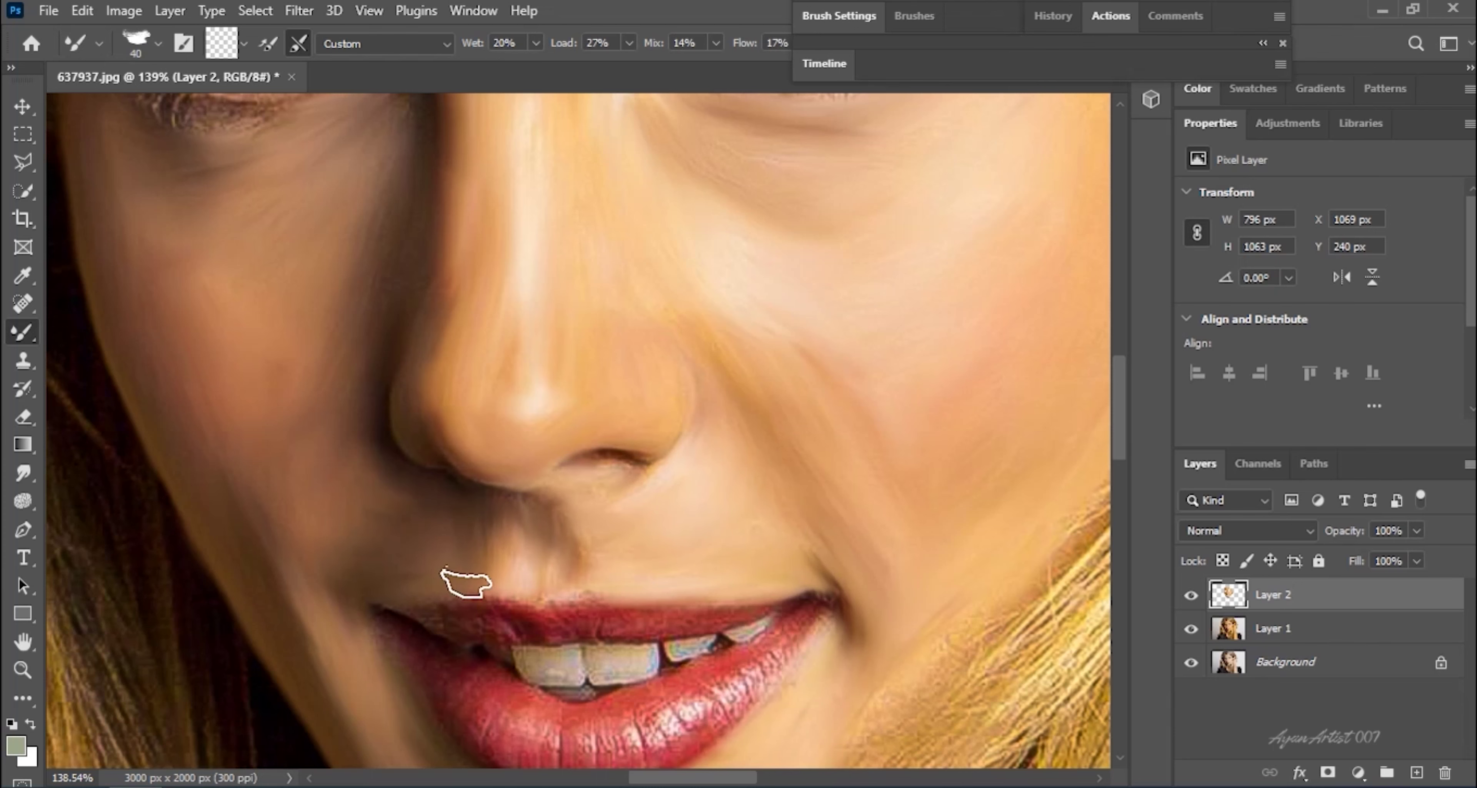
- Blend the lower lip's texture and glossy highlights, then the upper lip
key("bracketleft")
scroll(461, 578, "down", 3)
scroll(745, 498, "up", 2)
scroll(746, 498, "right", 2)
key("bracketright")
mouse_move(405, 538)
left_mouse_down()
mouse_move(528, 616)
mouse_move(478, 534)
mouse_move(602, 589)
left_mouse_up()
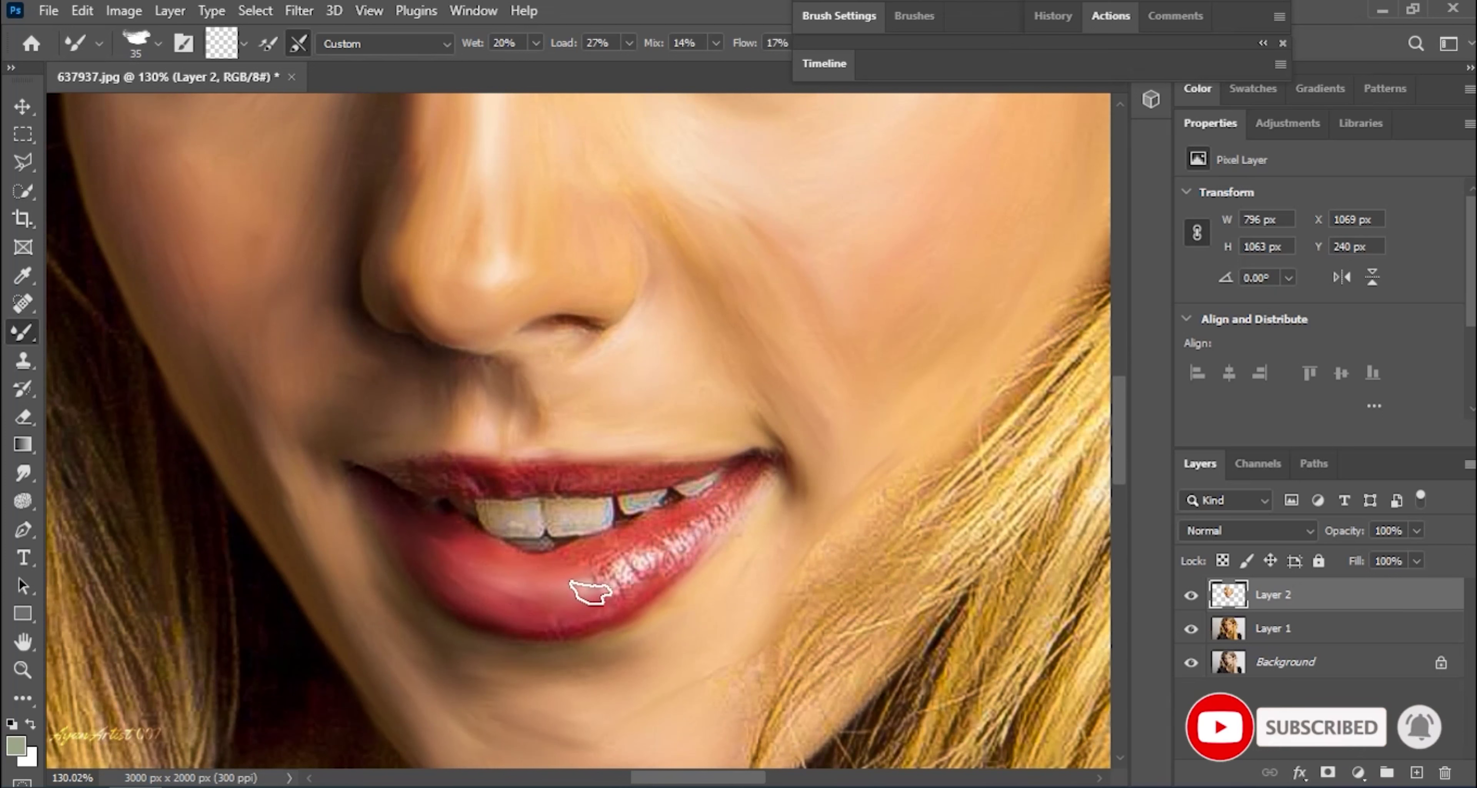
mouse_move(619, 542)
left_mouse_down()
mouse_move(676, 535)
mouse_move(603, 527)
mouse_move(676, 554)
mouse_move(724, 490)
left_mouse_up()
key("bracketright")
mouse_move(482, 483)
left_mouse_down()
mouse_move(523, 475)
mouse_move(503, 525)
left_mouse_up()
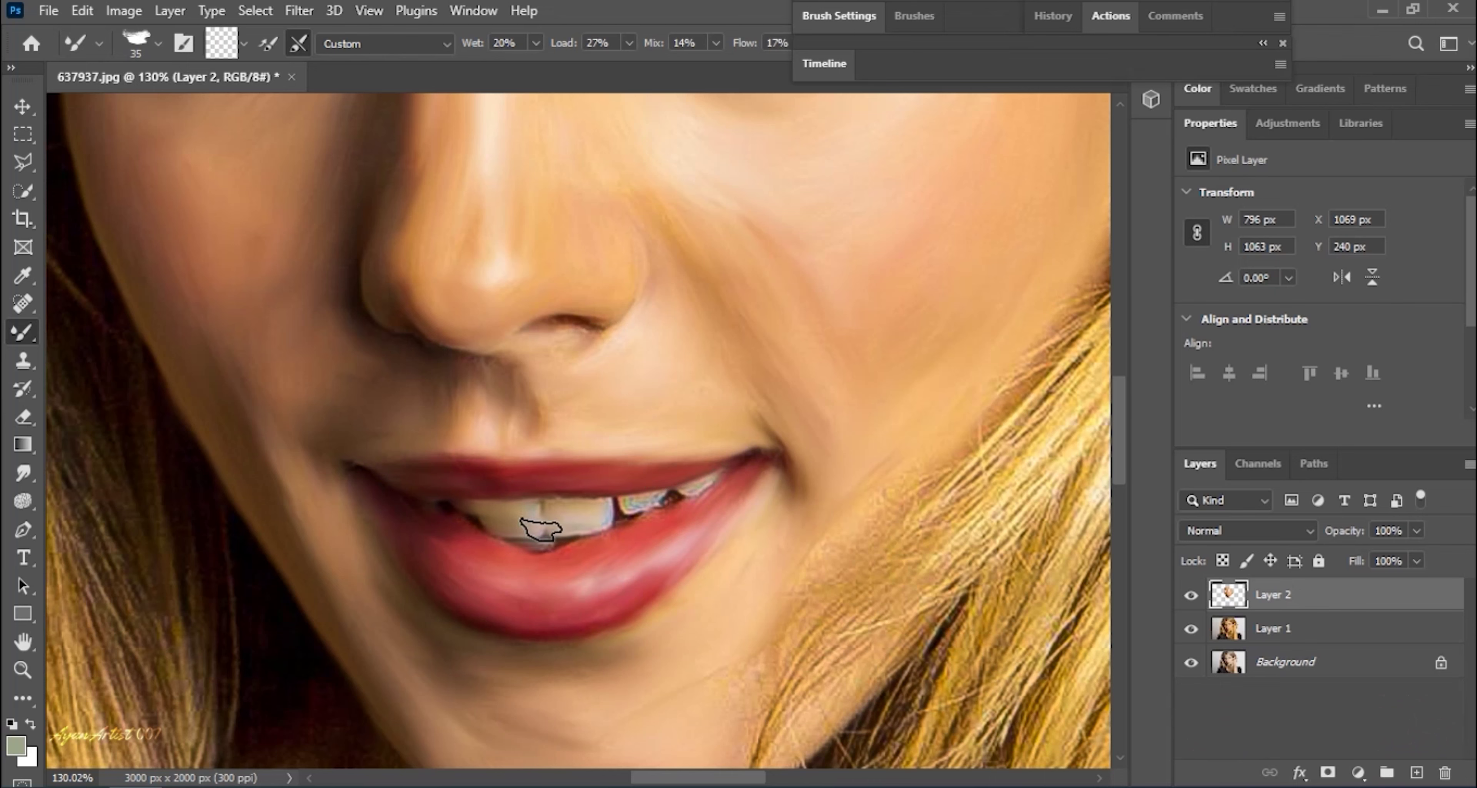
- With a larger brush, smooth the neck skin below the hair
key("bracketright")
key("bracketright")
key("bracketright")
scroll(526, 354, "down", 3, "alt")
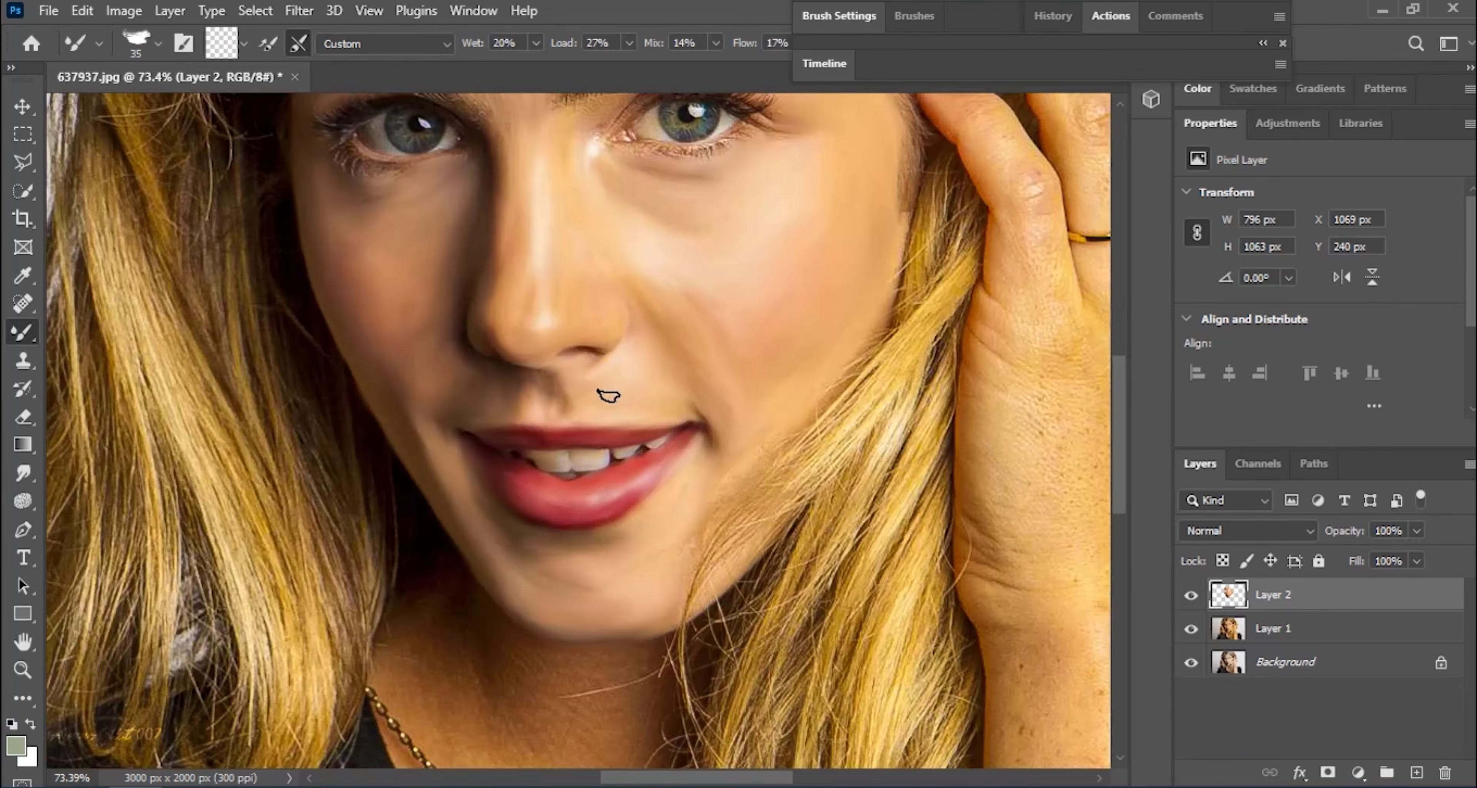
scroll(412, 445, "up", 2, "alt")
left_click_drag(314, 296, 329, 422)
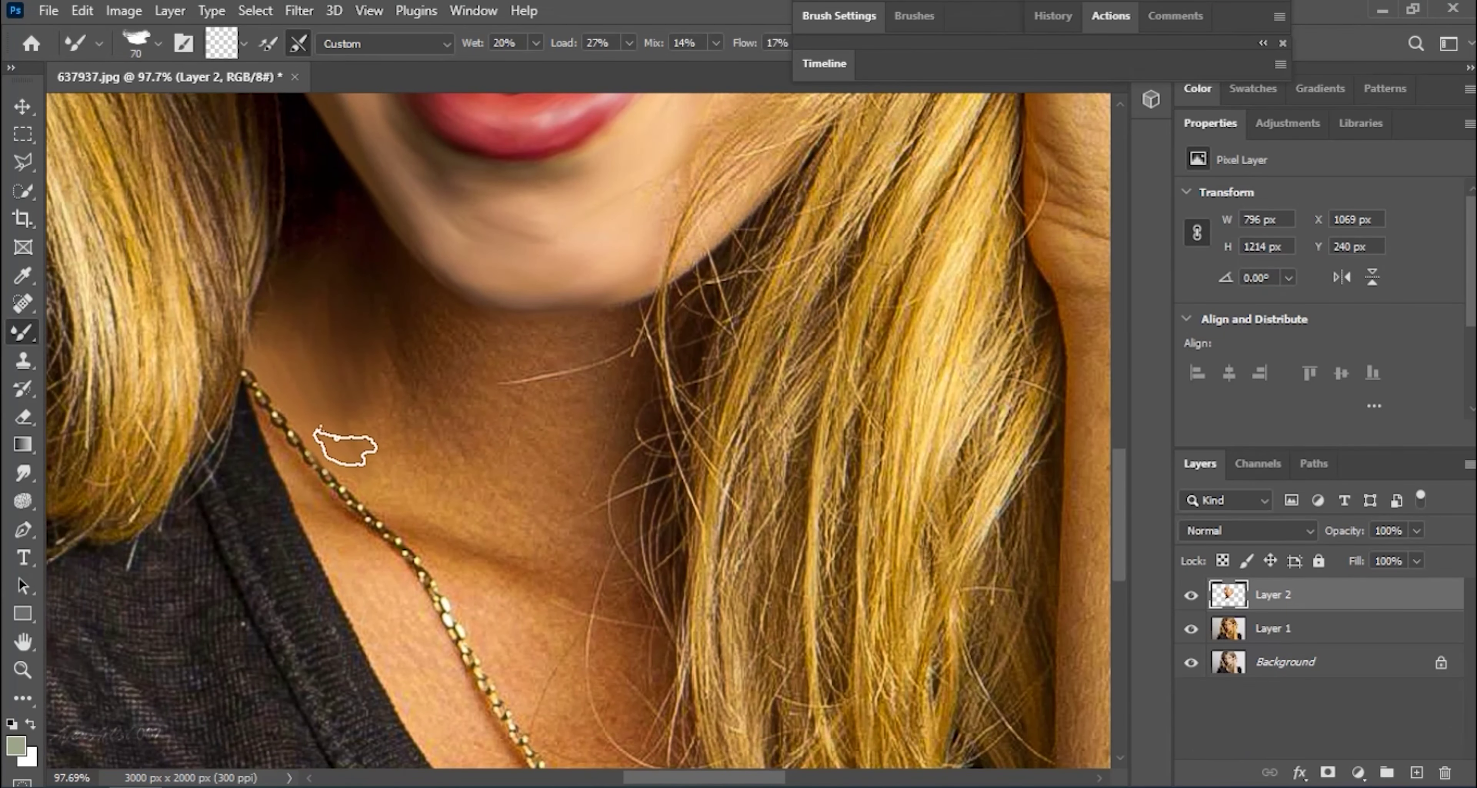
key("bracketright")
key("bracketright")
left_click_drag(577, 511, 577, 402)
key("bracketleft")
key("bracketleft")
key("bracketleft")
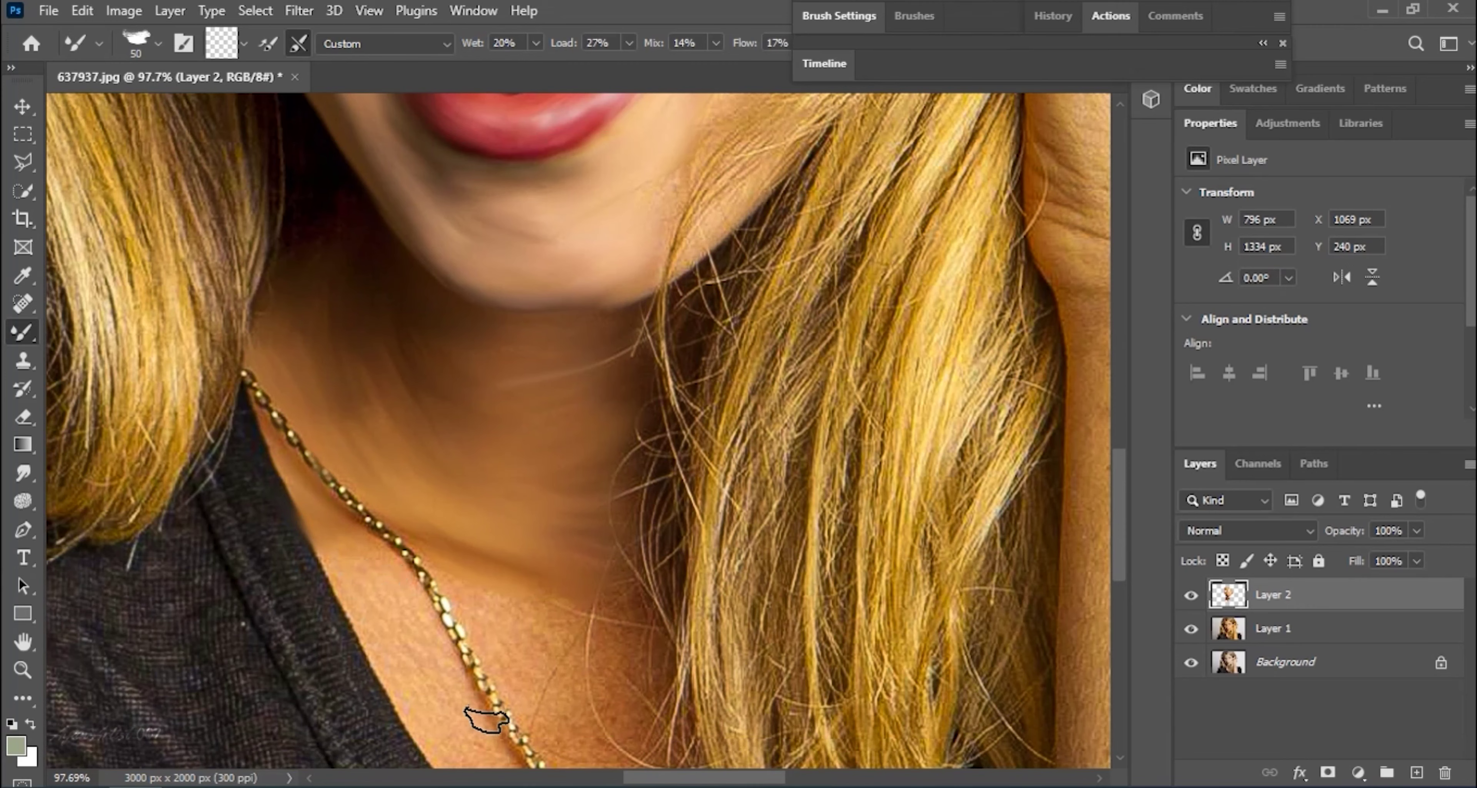
- Sweep broad smoothing strokes over the neck and skin beside the necklace
left_click_drag(369, 551, 268, 434)
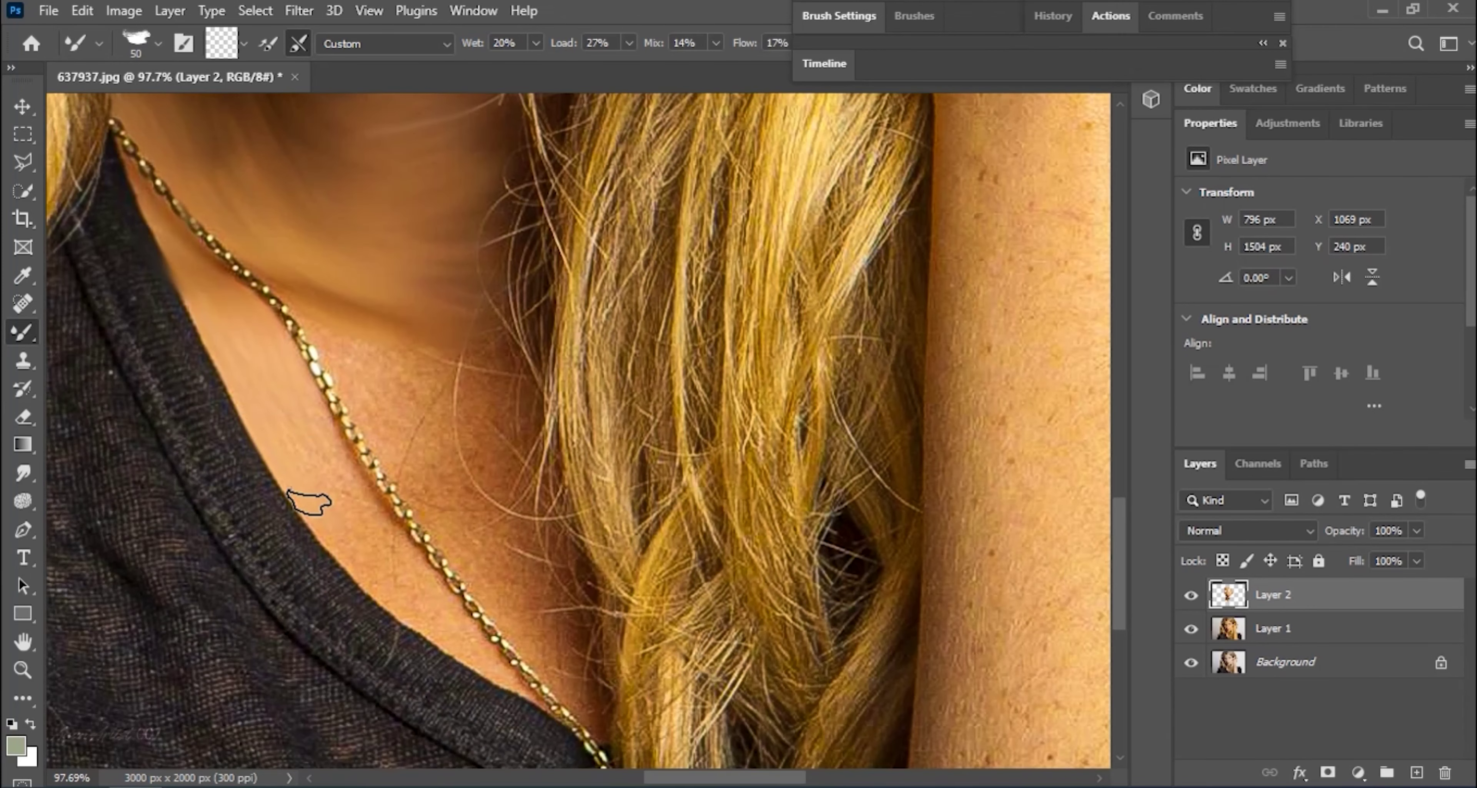
left_click_drag(310, 502, 494, 677)
left_click_drag(277, 352, 386, 507)
left_click_drag(198, 330, 330, 488)
key("bracketright")
key("bracketright")
key("bracketright")
left_click_drag(296, 428, 255, 316)
key("bracketleft")
key("bracketleft")
key("bracketleft")
left_click_drag(272, 394, 461, 645)
key("bracketright")
key("bracketright")
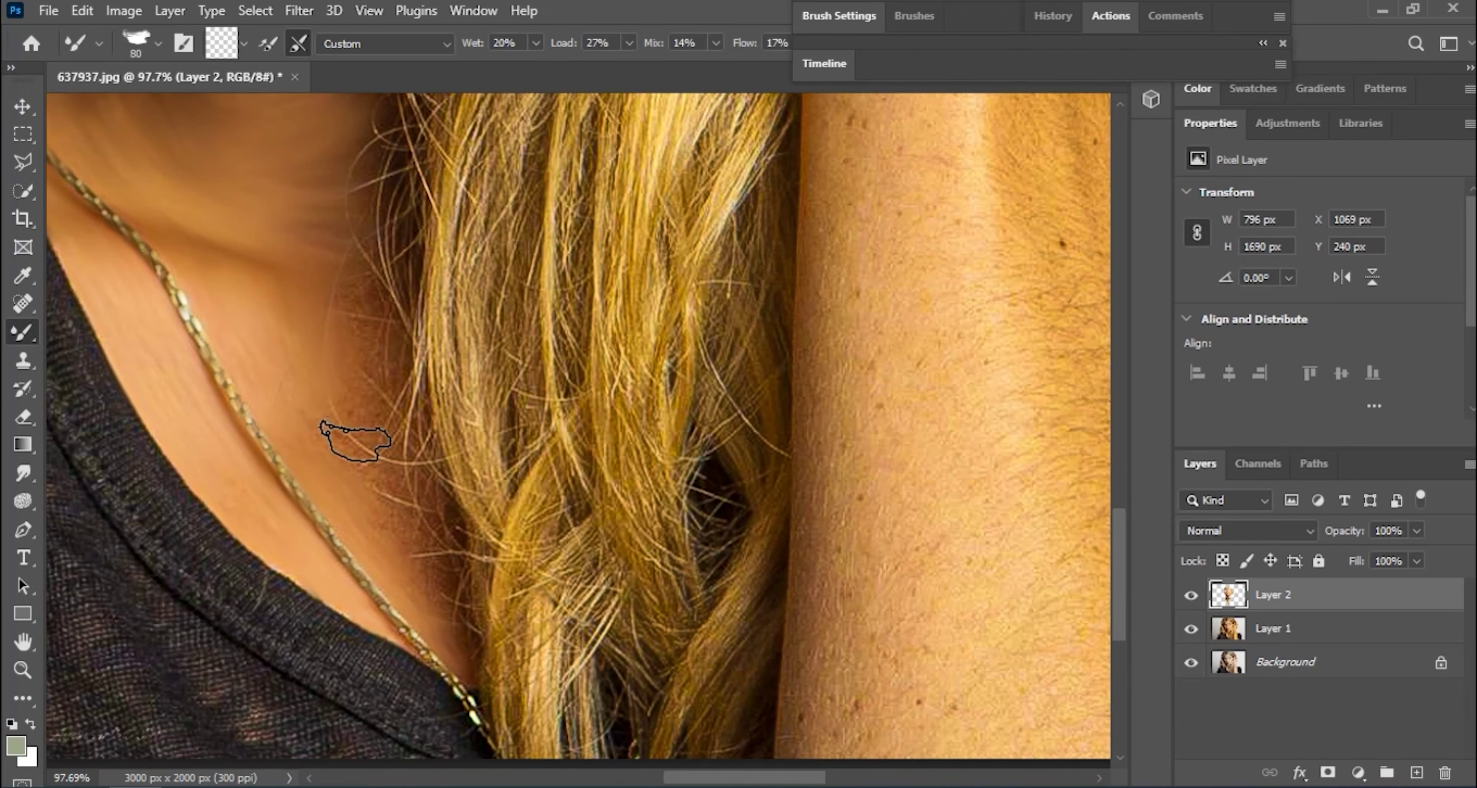
scroll(511, 356, "down", 5)
- Smooth the lower forearm skin and its hair texture into soft painted strokes
scroll(512, 356, "up", 3)
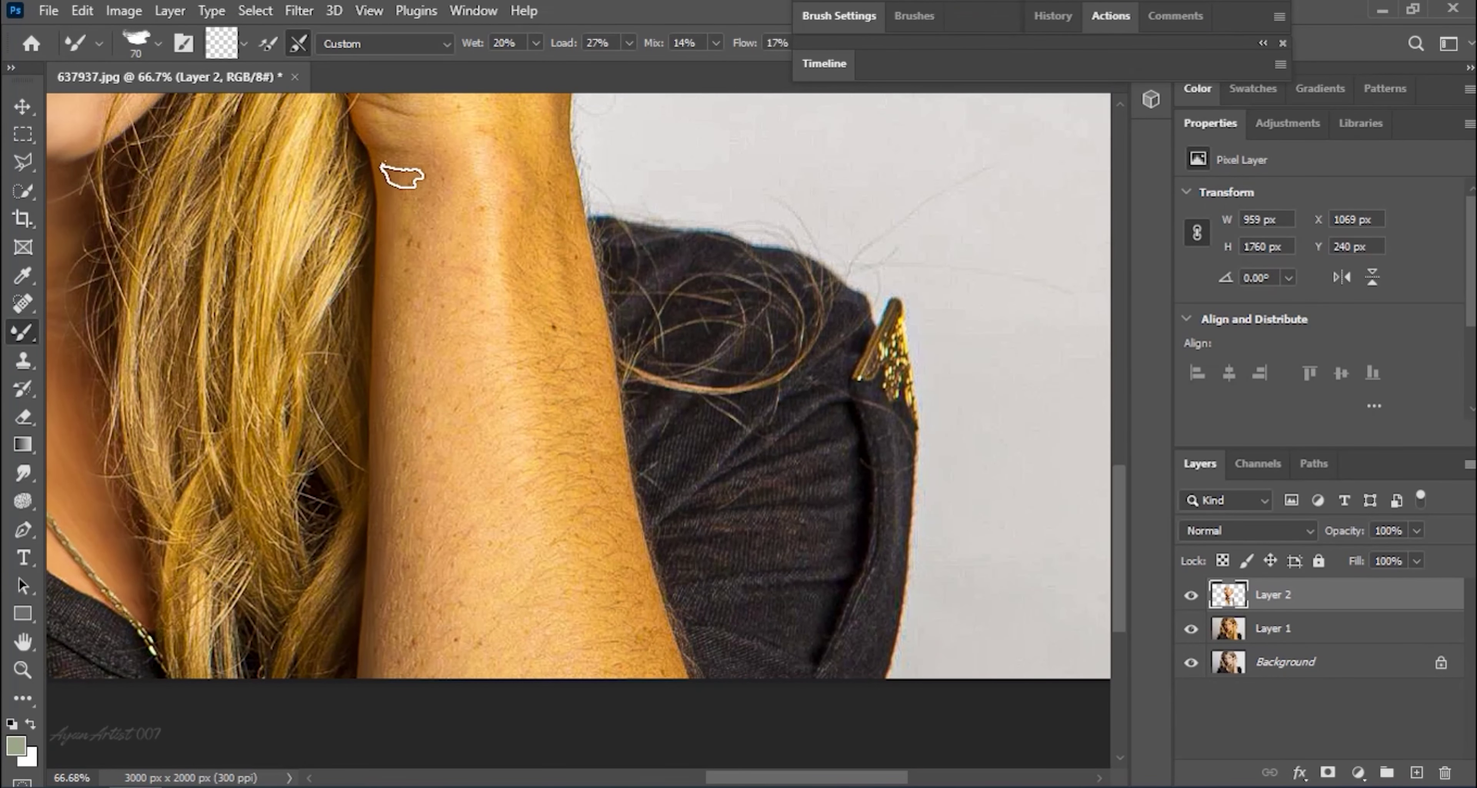
key("bracketright")
key("bracketright")
key("bracketright")
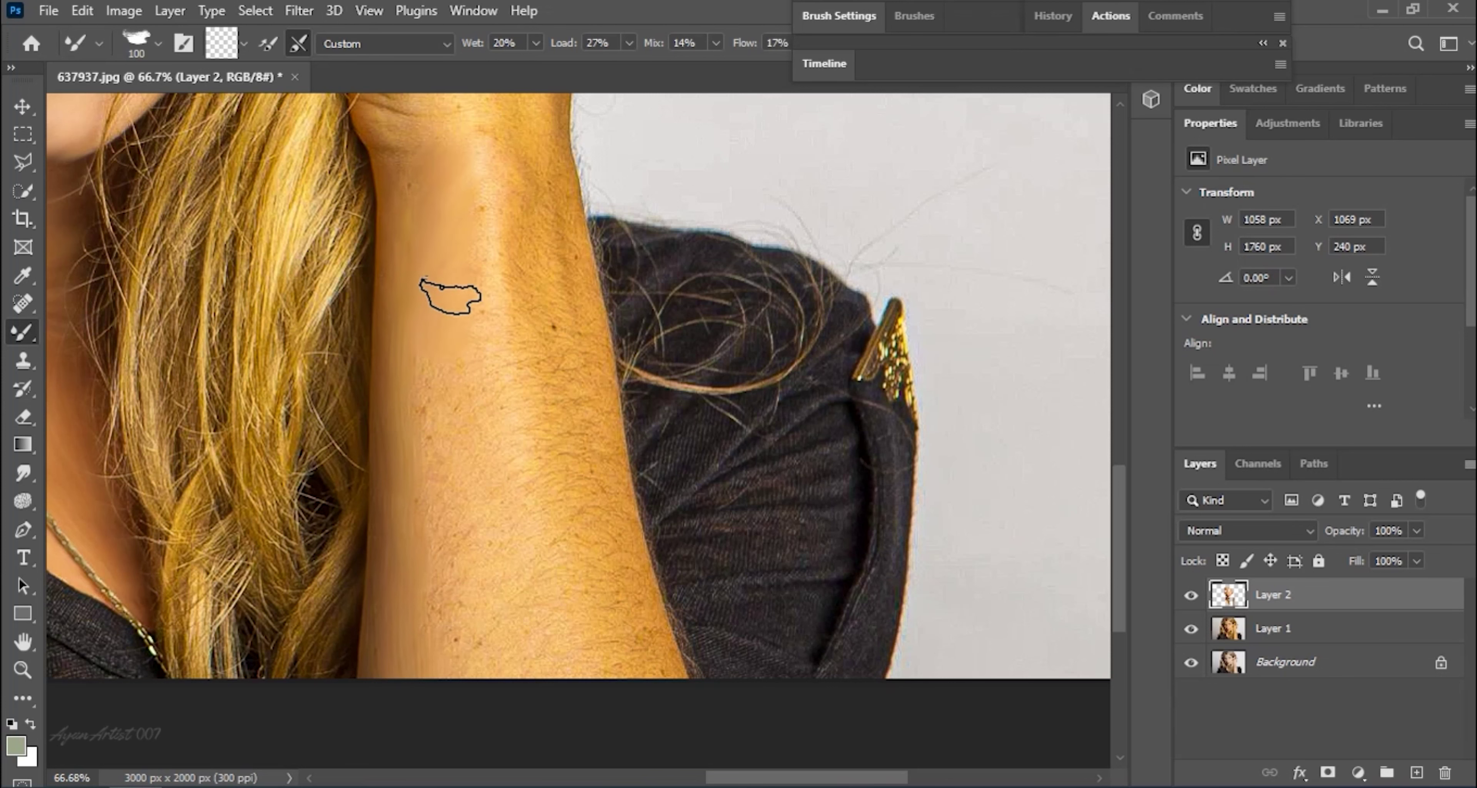
left_click_drag(467, 544, 528, 626)
key("bracketright")
left_click_drag(503, 236, 401, 309)
key("bracketleft")
left_click_drag(439, 607, 494, 676)
key("bracketleft")
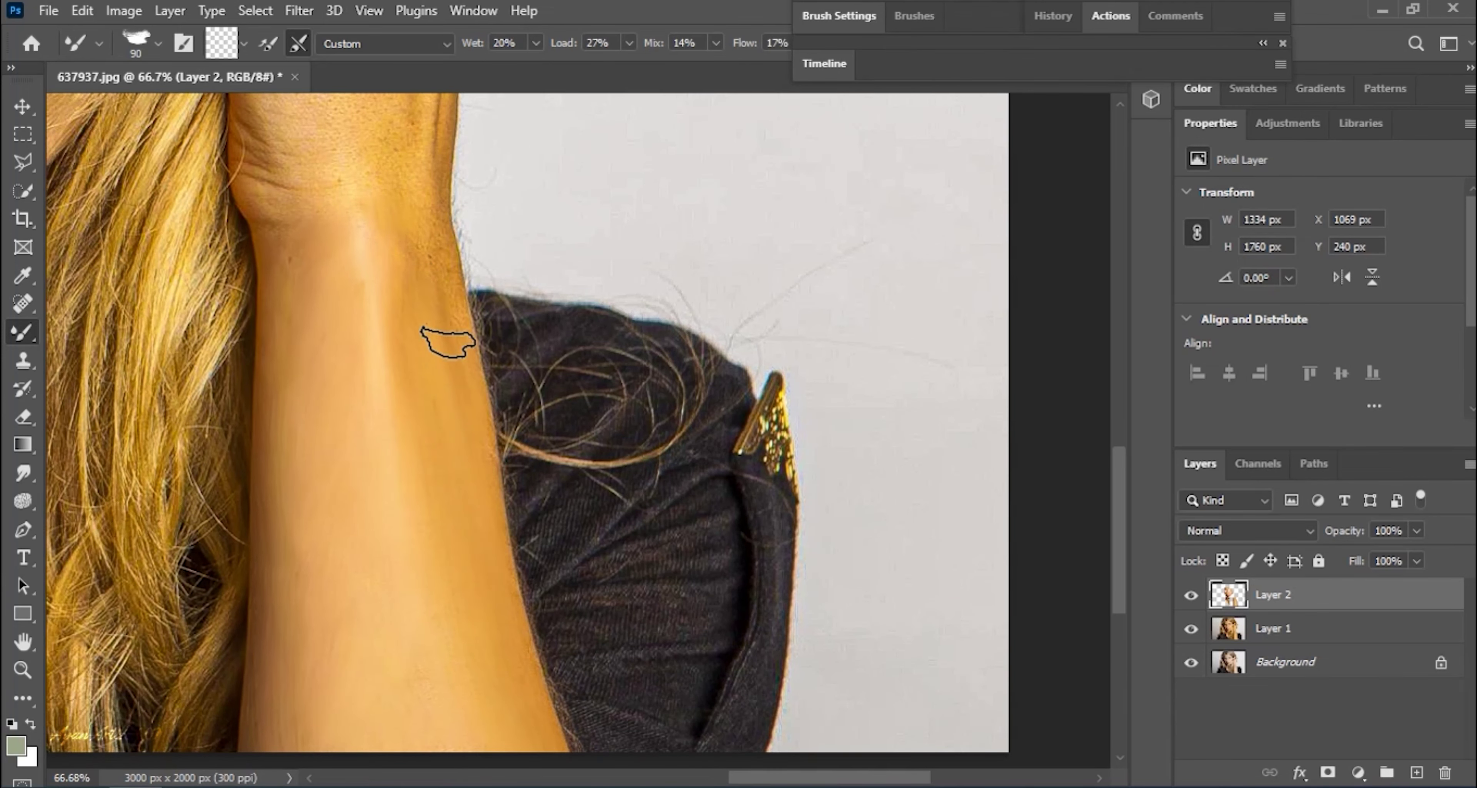
scroll(390, 413, "up", 5)
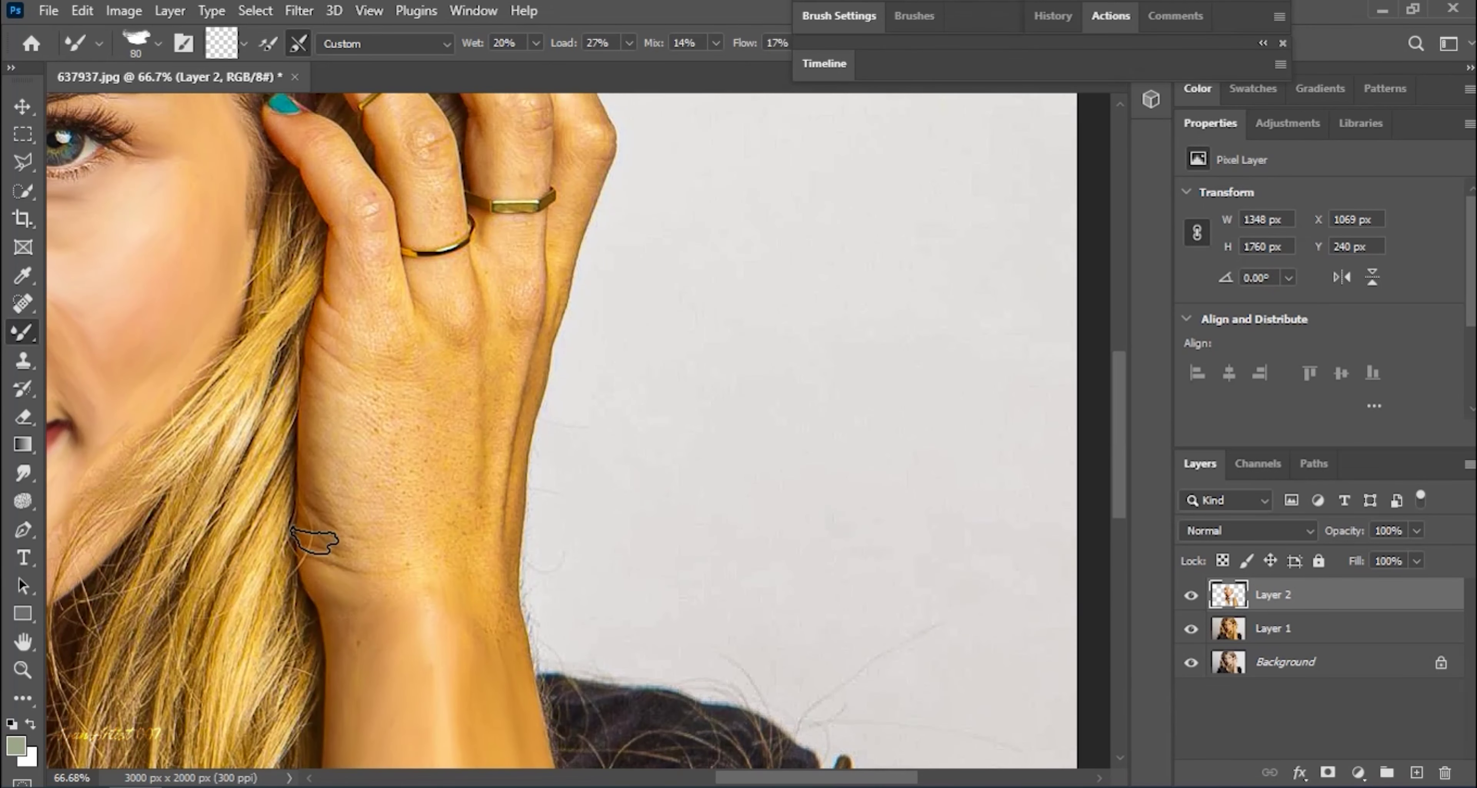
- Smooth the back of the hand and the finger skin into painted strokes
key("bracketright")
key("bracketright")
left_click_drag(389, 517, 373, 428)
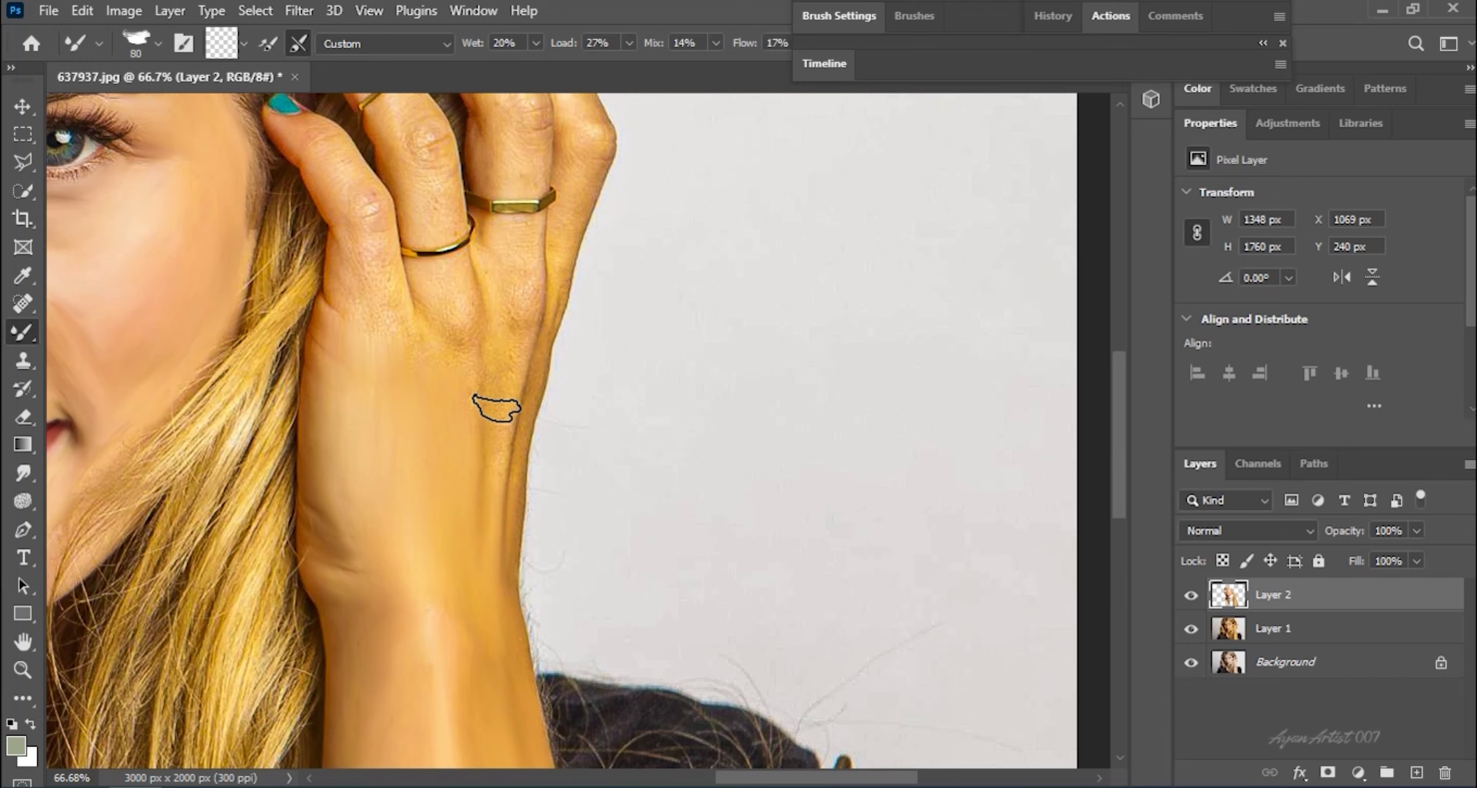
scroll(412, 264, "up", 3)
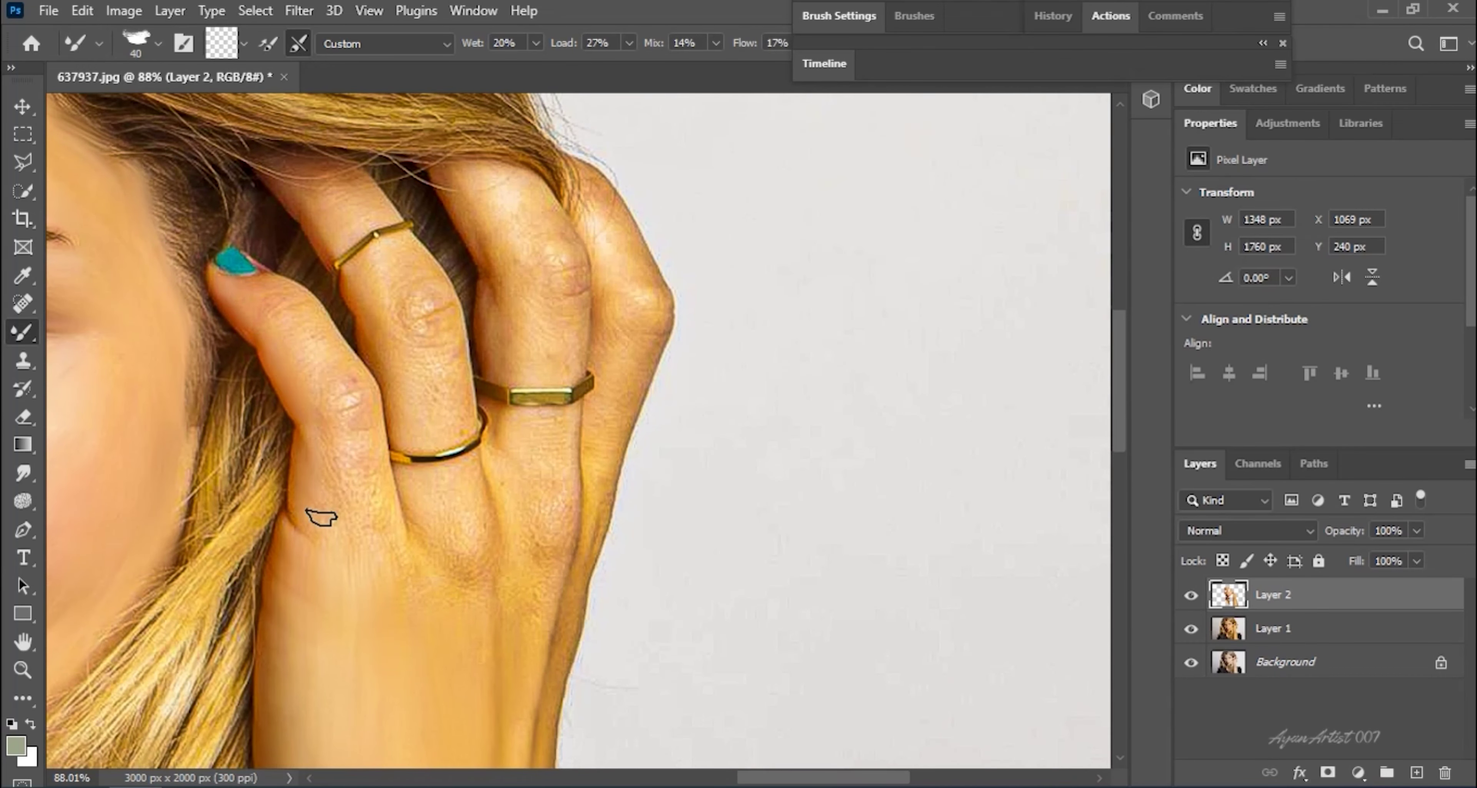
scroll(391, 594, "up", 2)
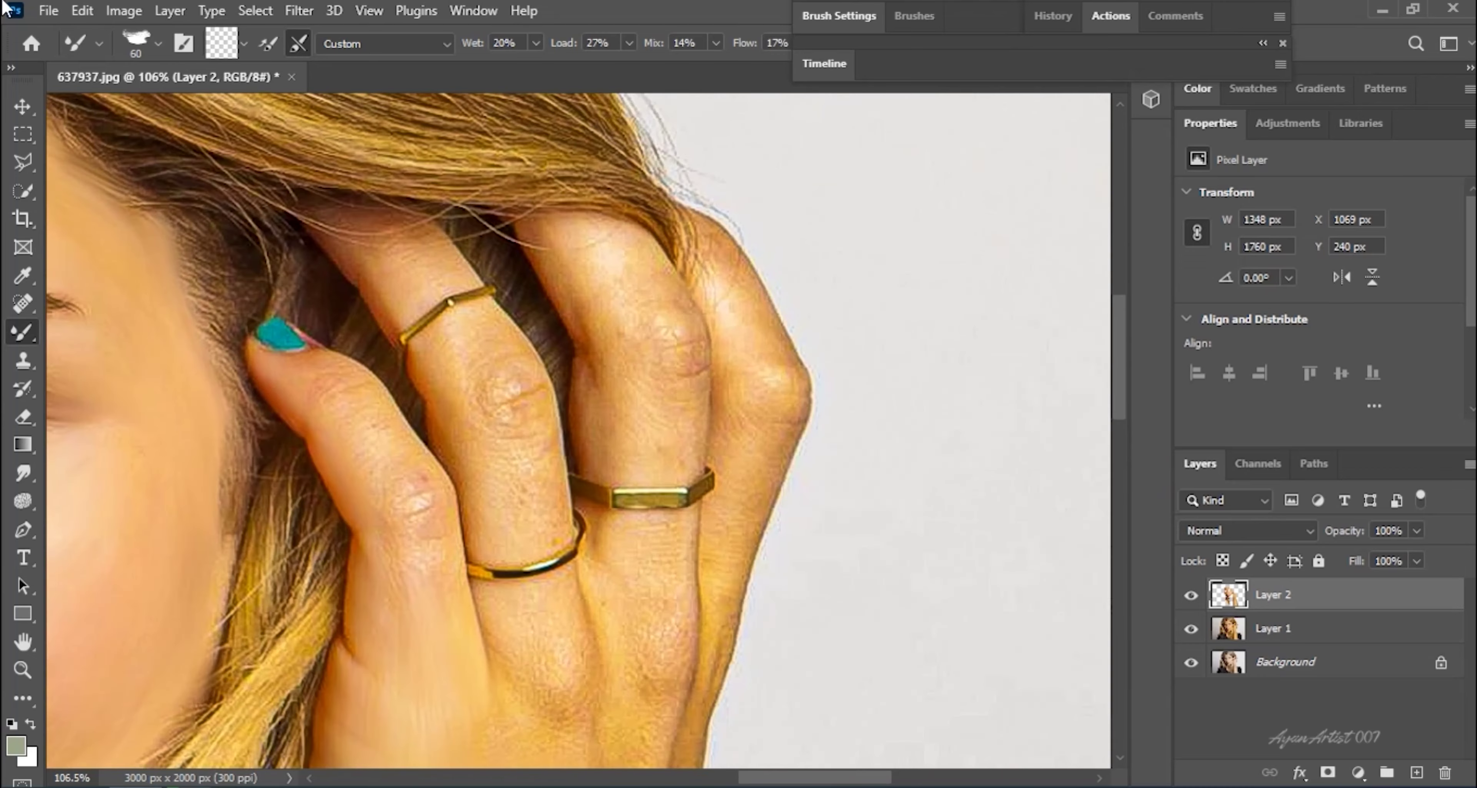
scroll(392, 594, "up", 3)
key("bracketright")
left_click_drag(389, 344, 496, 542)
key("bracketleft")
left_click_drag(504, 636, 459, 384)
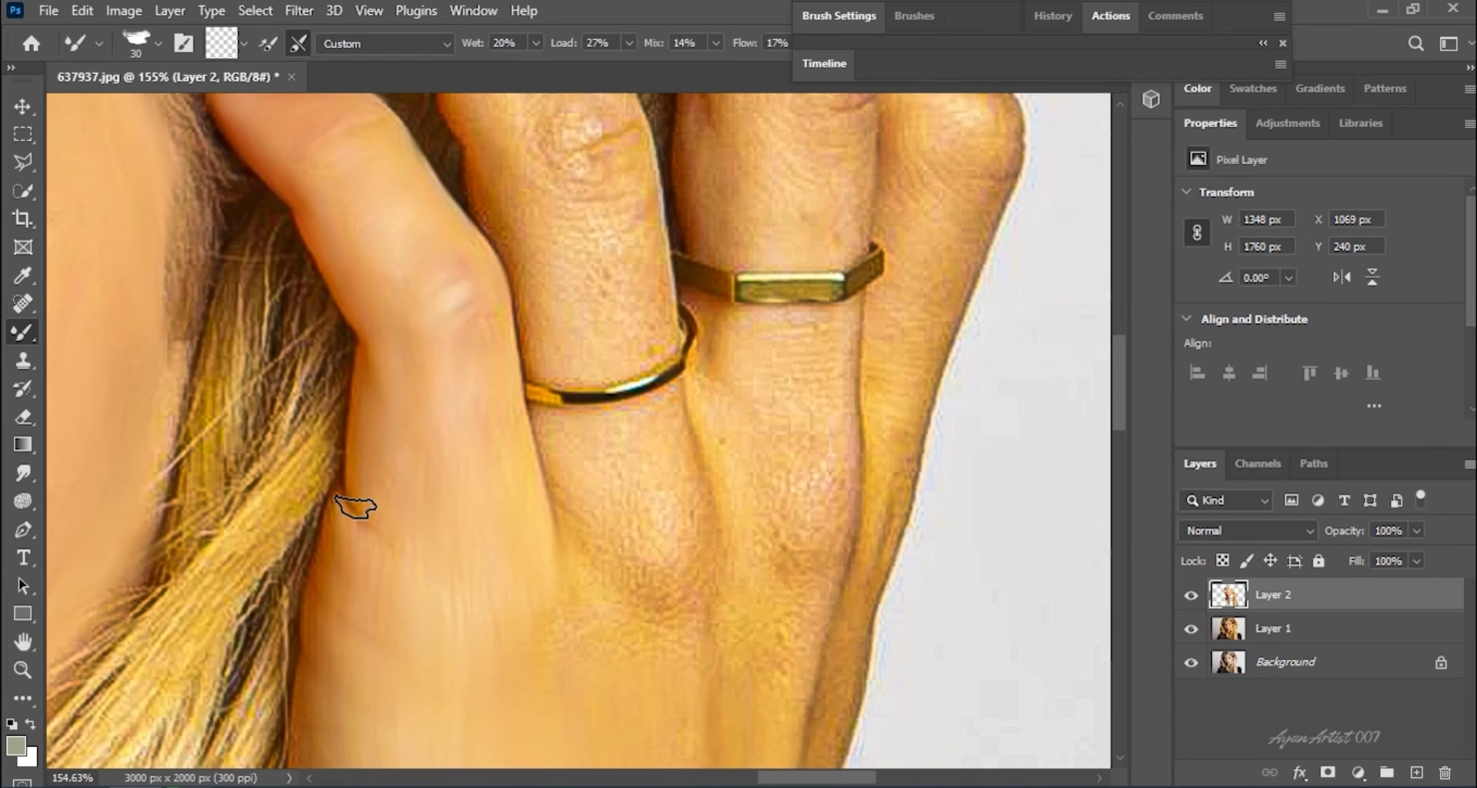
scroll(356, 429, "down", 5)
scroll(346, 339, "up", 3)
- Return to the Mixer Brush and blend the ring band on the finger
key("p")
key("b")
scroll(373, 585, "down", 3)
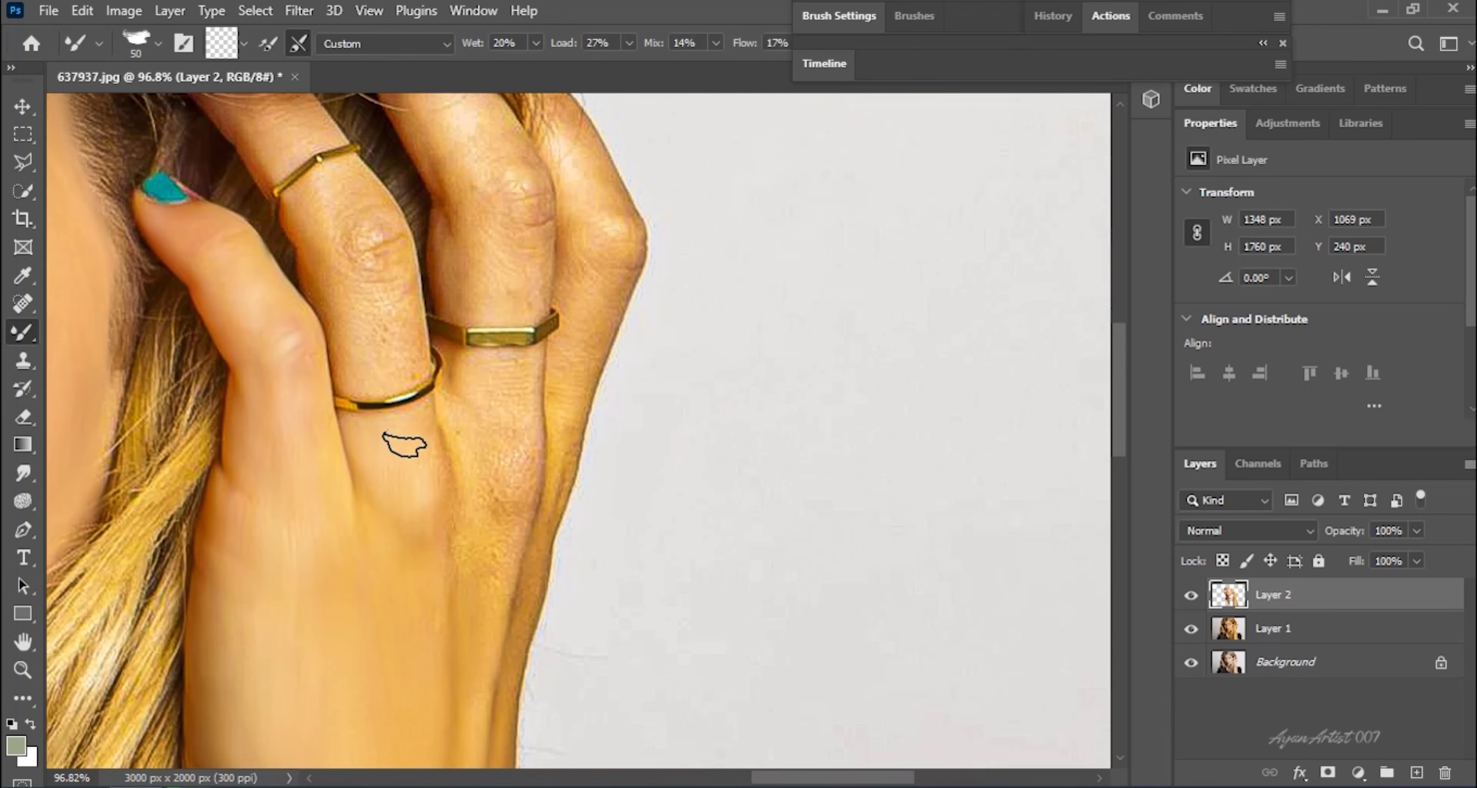
scroll(404, 444, "up", 3)
key("bracketleft")
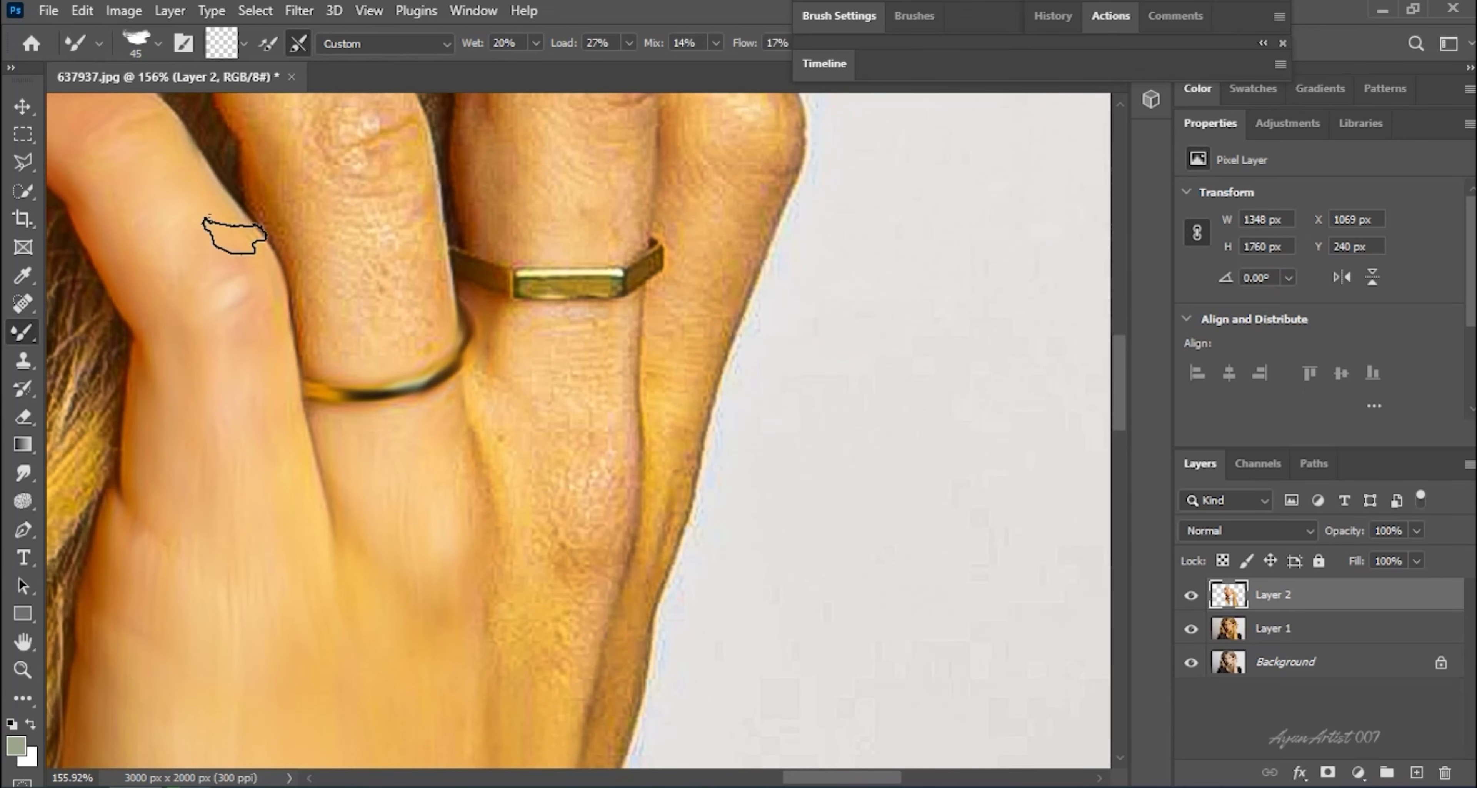
scroll(488, 613, "down", 3)
scroll(342, 442, "down", 1)
scroll(290, 428, "up", 1)
key("bracketright")
key("bracketright")
key("bracketright")
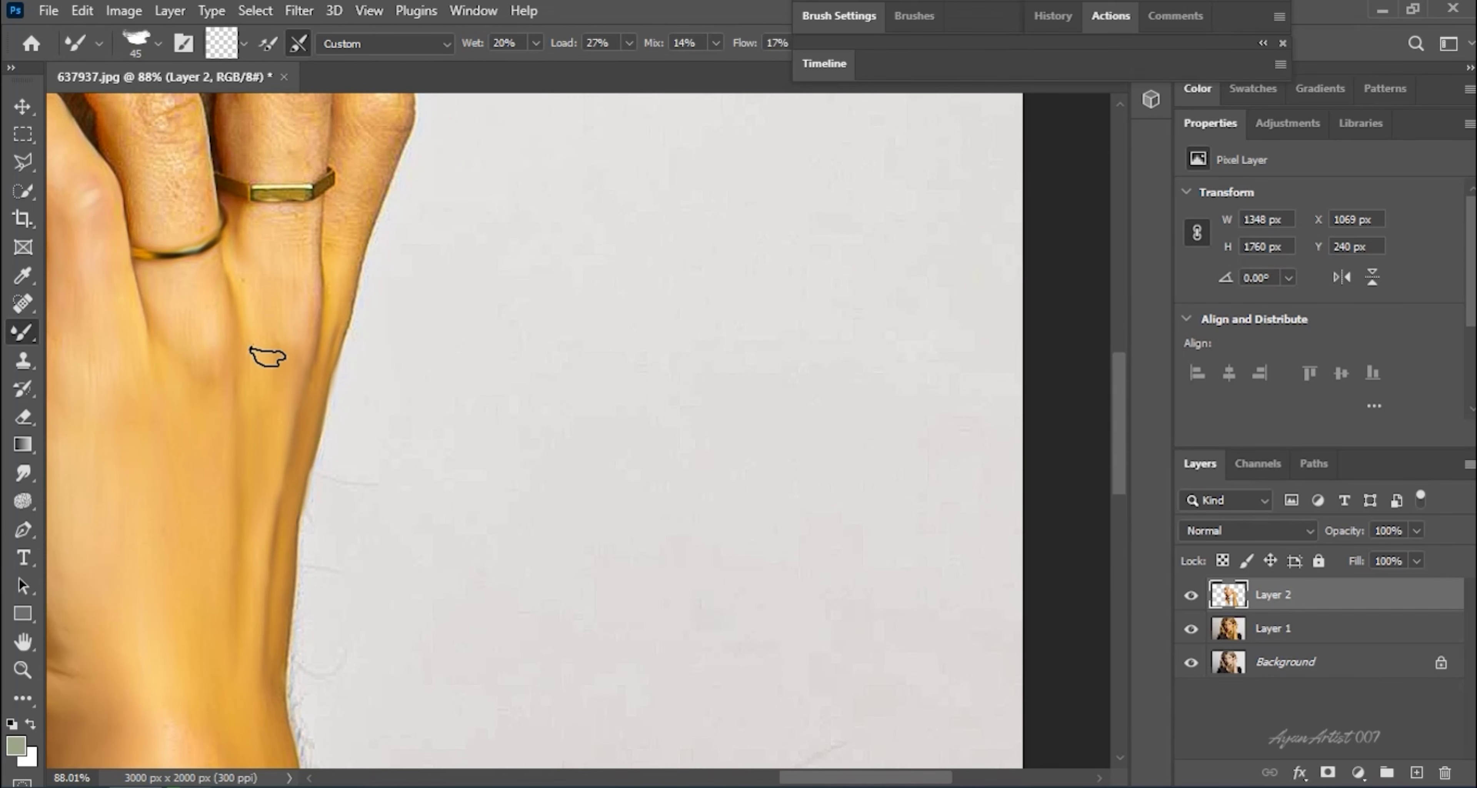
scroll(352, 251, "up", 3)
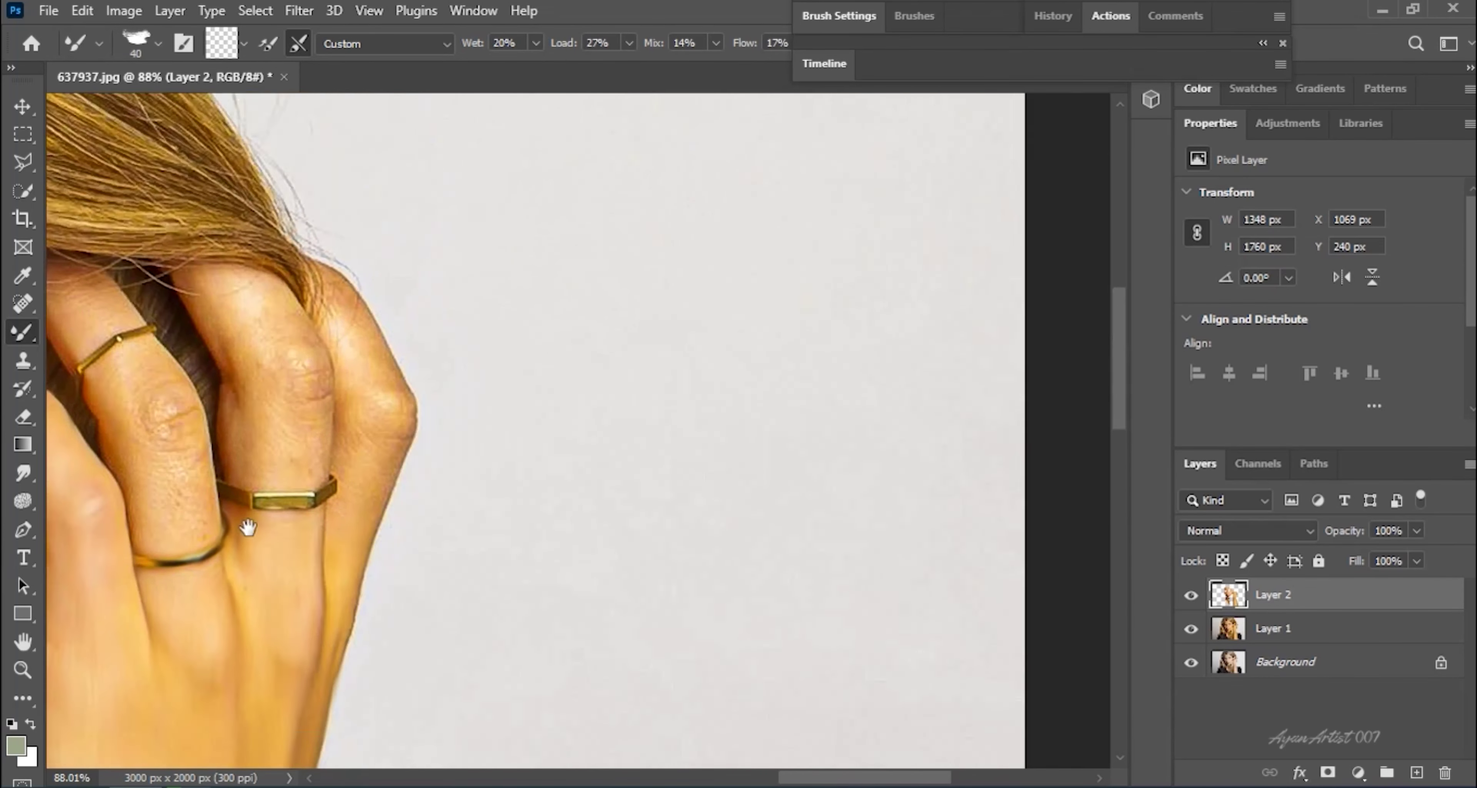
scroll(247, 516, "up", 2)
key("bracketright")
key("bracketright")
key("bracketleft")
left_click_drag(222, 467, 260, 481)
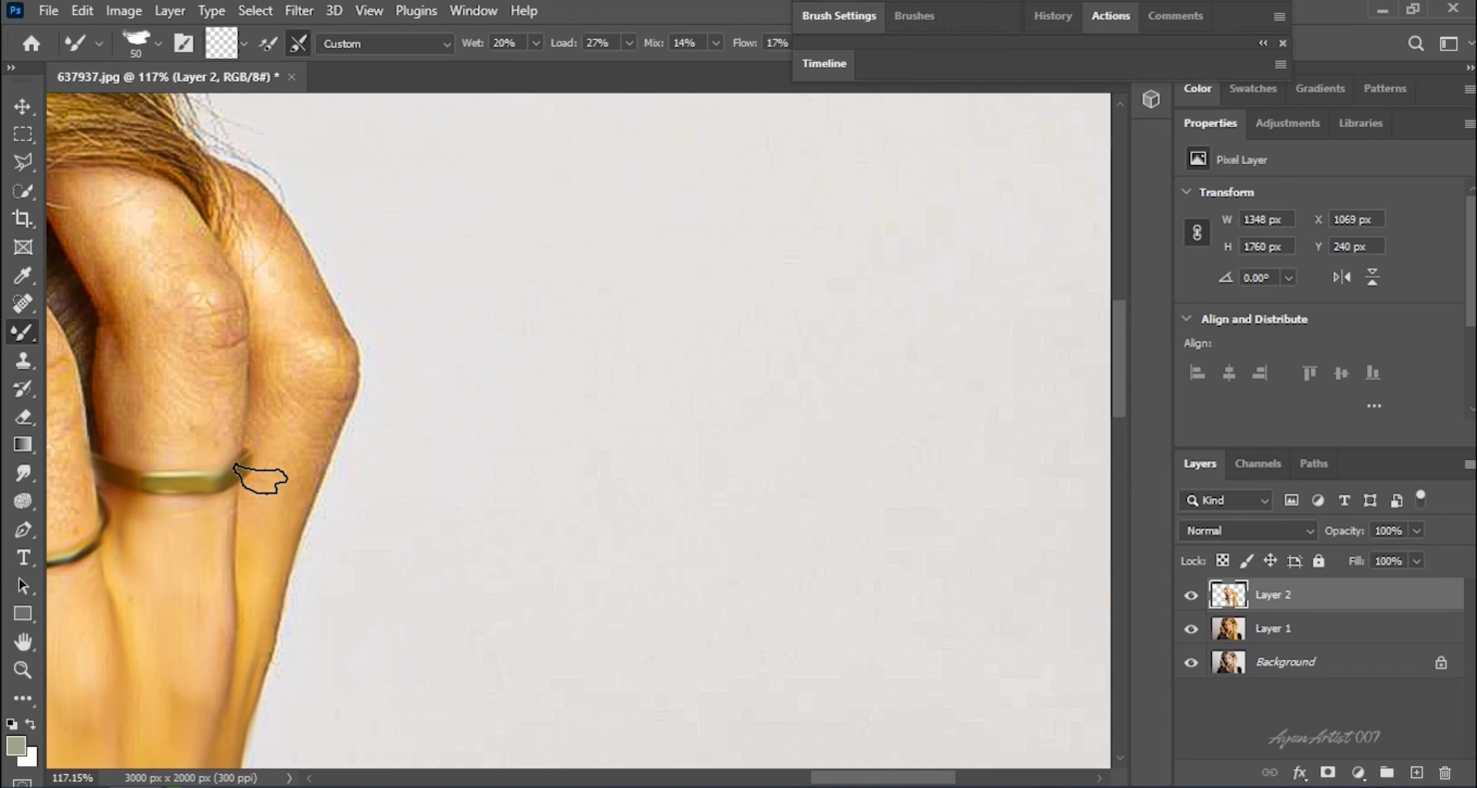
- Smooth the dark hair between the fingers, the finger skin and the bumpy knuckles
left_click_drag(261, 238, 326, 400)
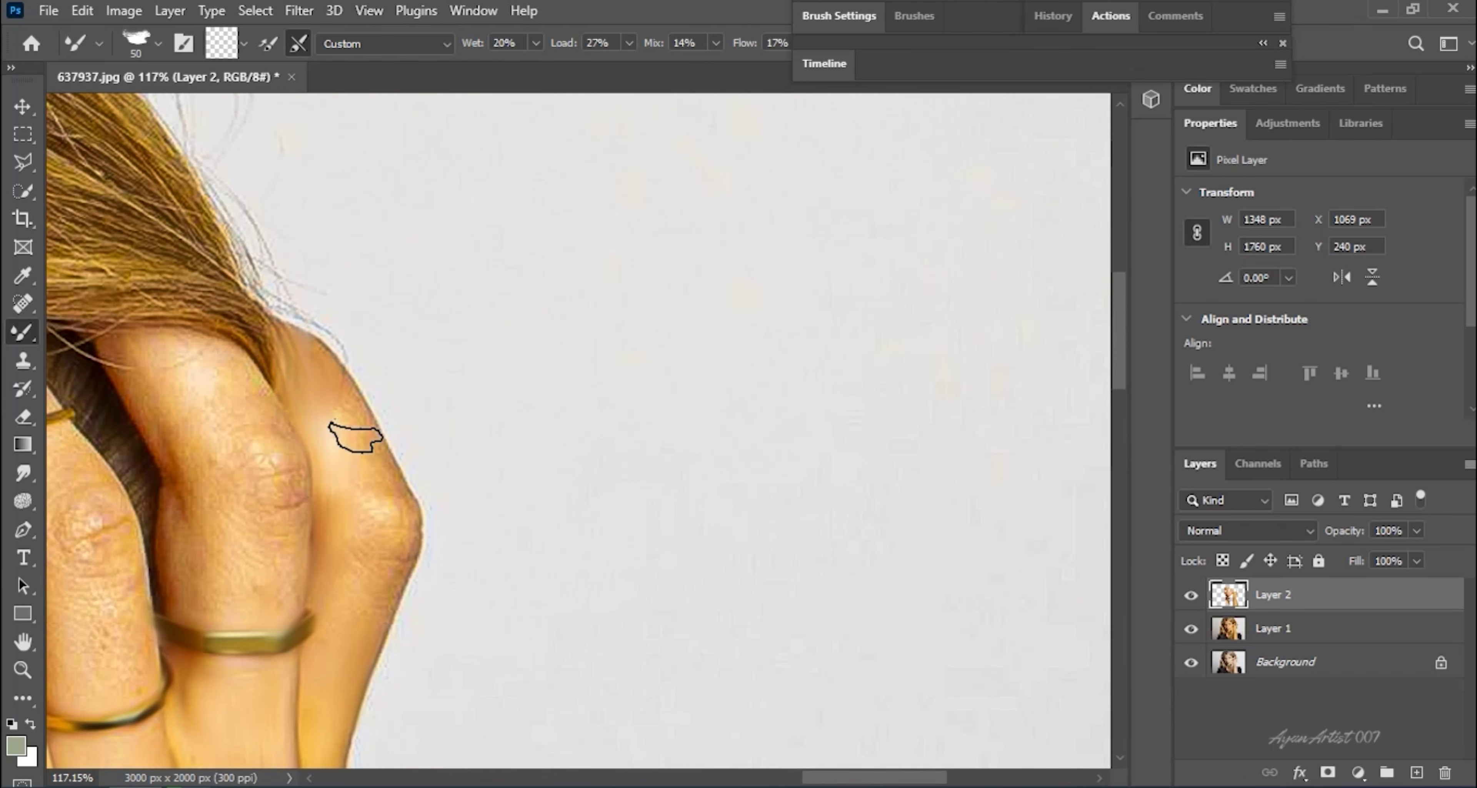
scroll(266, 481, "left", 3)
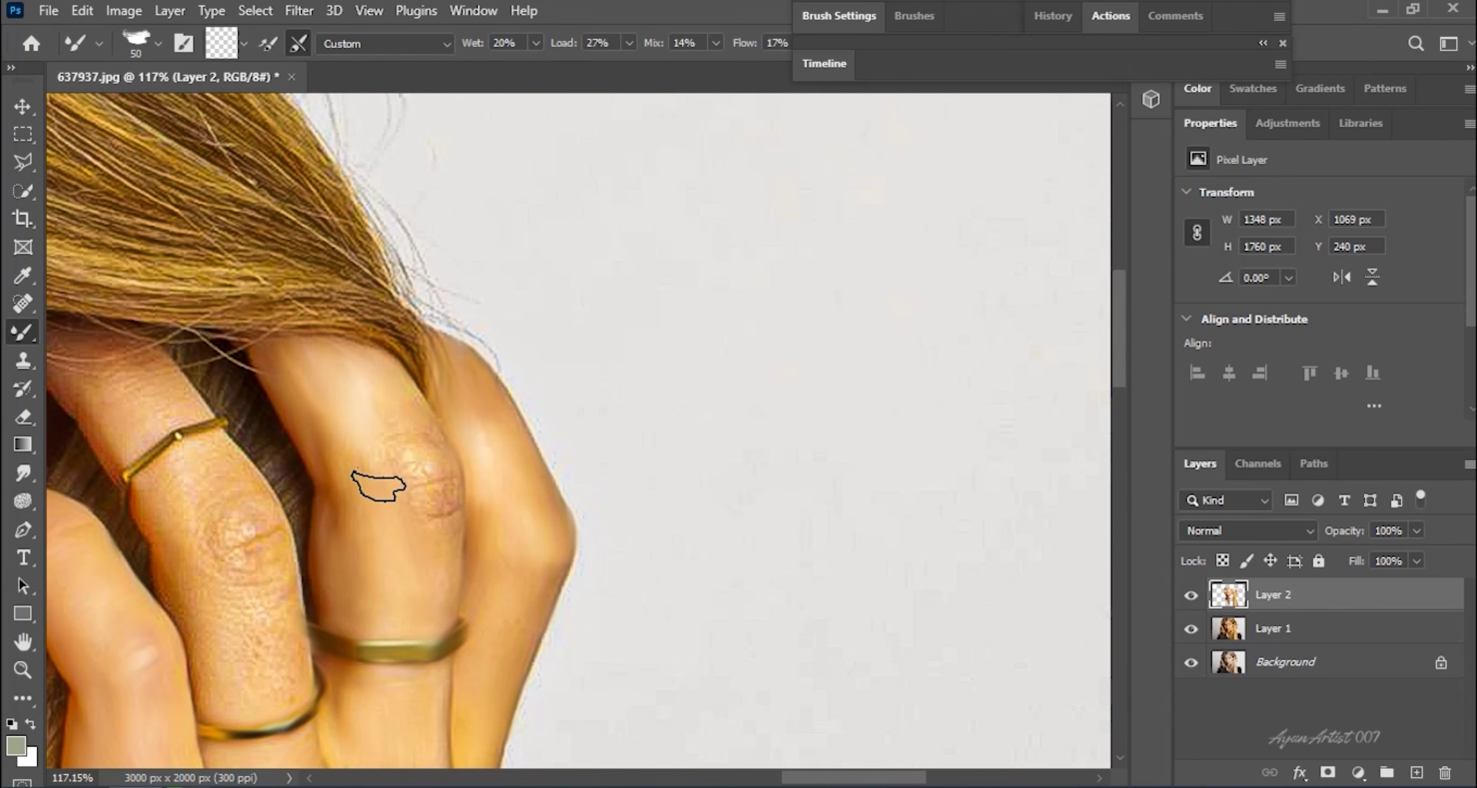
left_click_drag(413, 472, 750, 470)
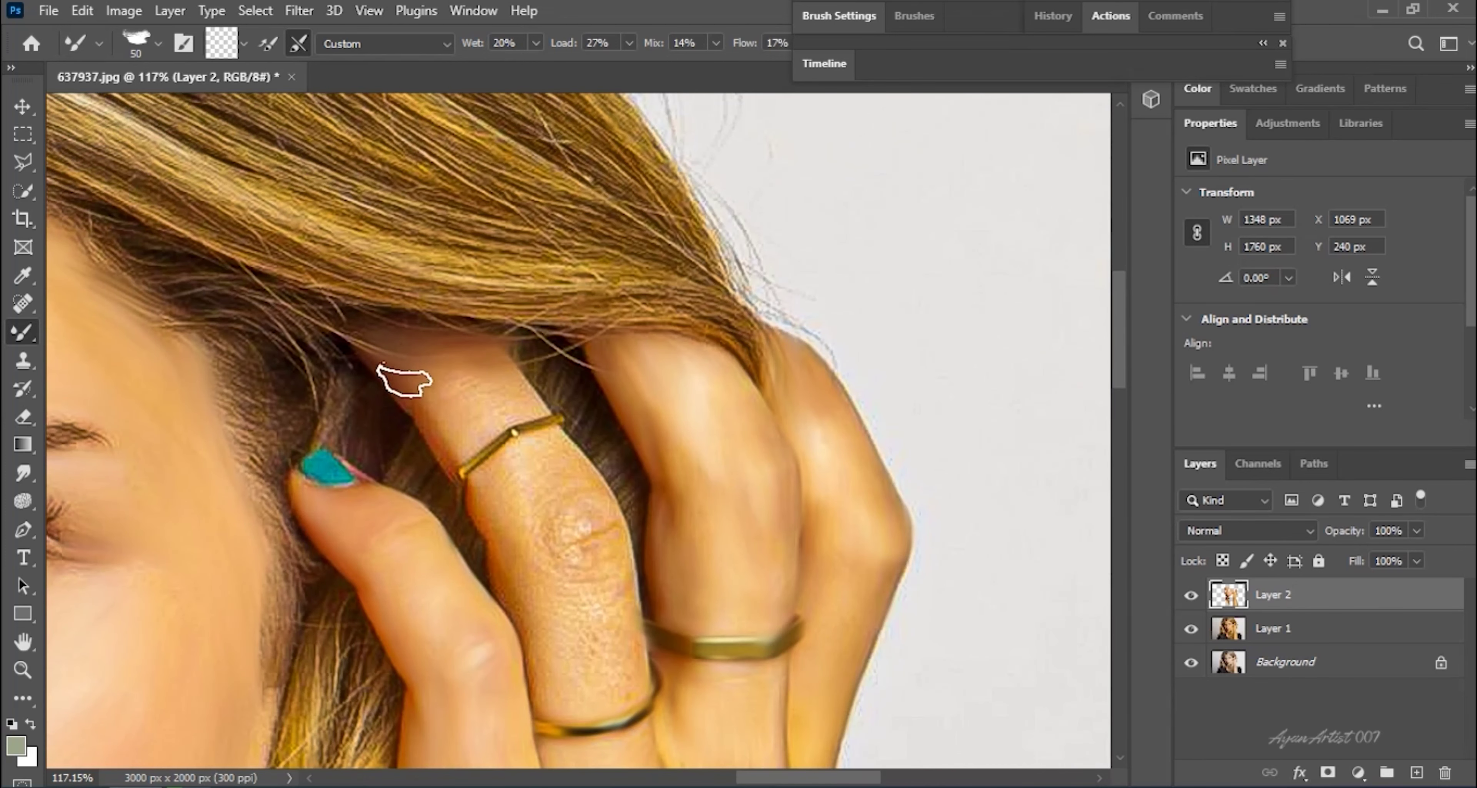
left_click_drag(533, 344, 591, 447)
key("bracketright")
key("bracketright")
key("bracketright")
key("bracketright")
left_click_drag(527, 614, 609, 695)
left_click_drag(573, 577, 583, 536)
key("bracketright")
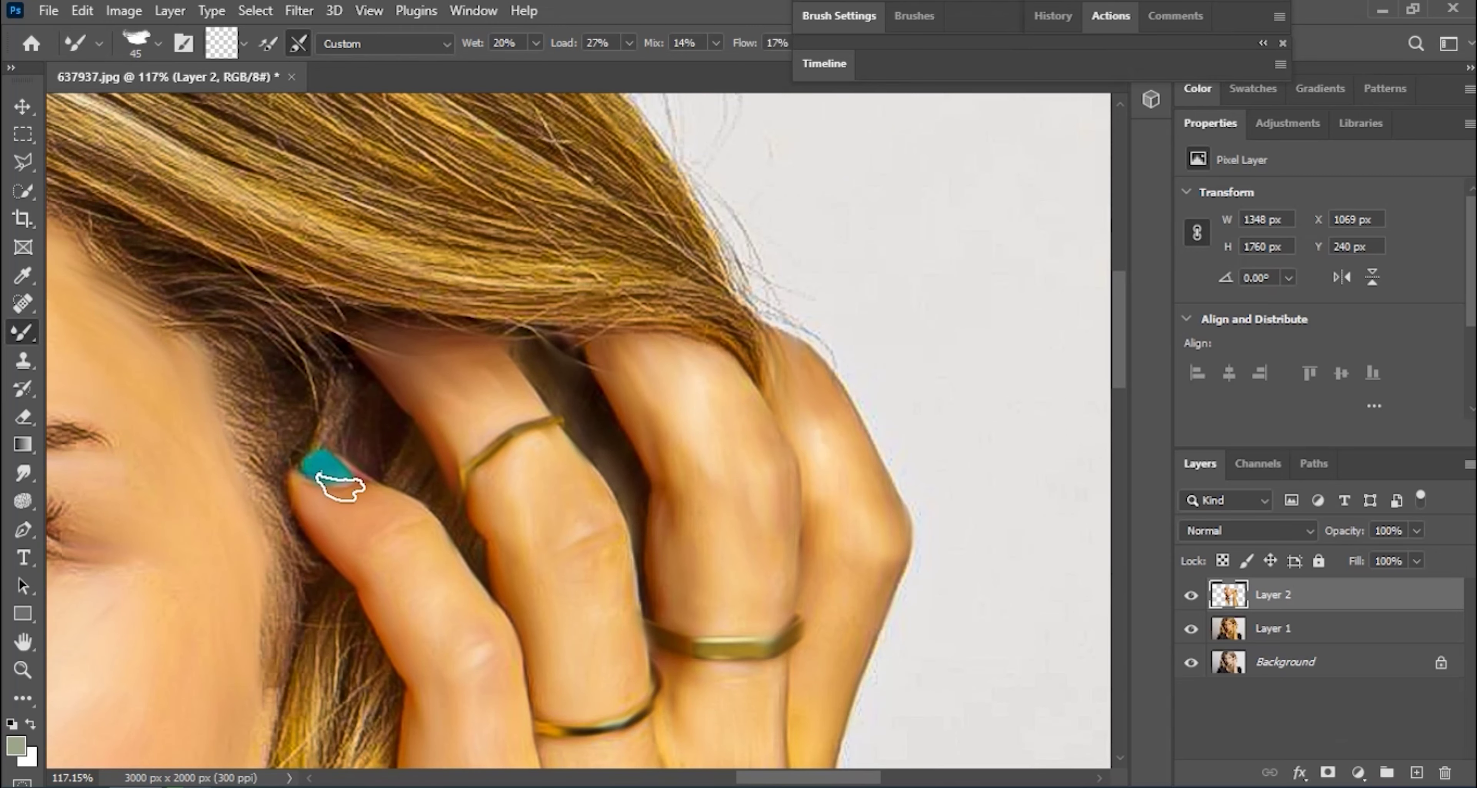
scroll(324, 467, "down", 3)
scroll(653, 428, "down", 2)
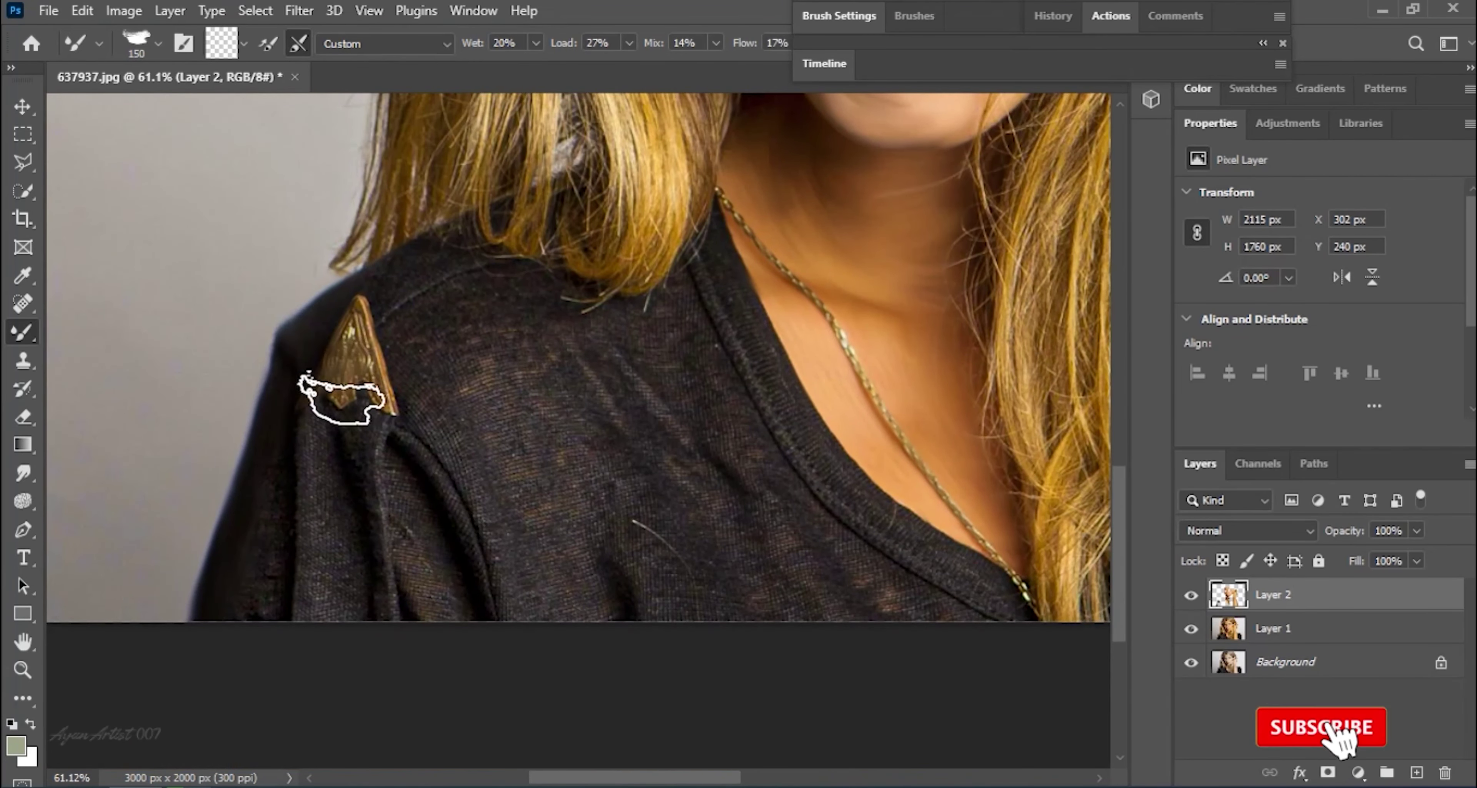
- Blend the gold shoulder ornament and the ribbed shirt over the shoulder
left_click_drag(309, 333, 395, 290)
mouse_move(330, 568)
left_mouse_down()
mouse_move(307, 453)
mouse_move(378, 544)
mouse_move(405, 494)
mouse_move(516, 585)
left_mouse_up()
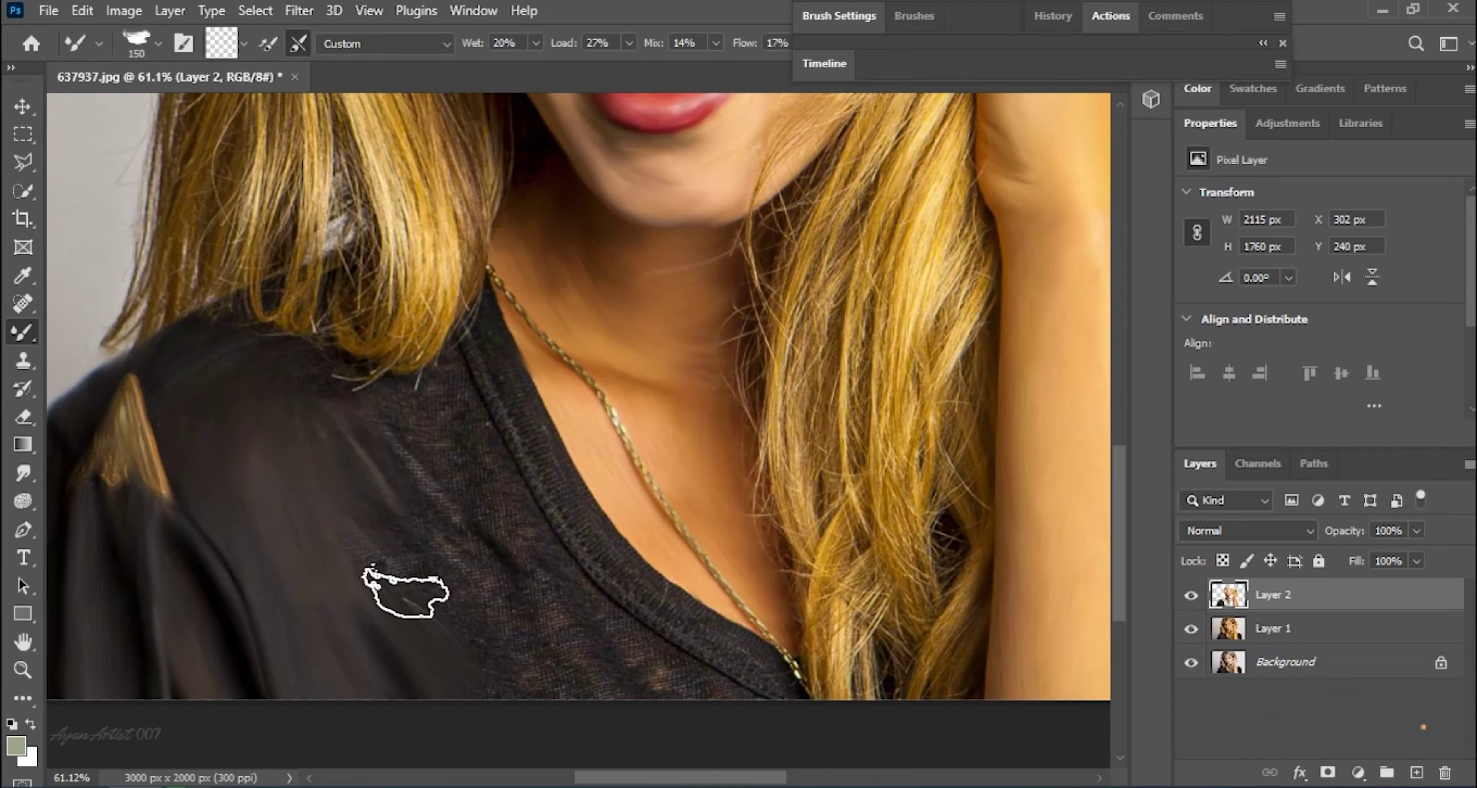
scroll(412, 586, "up", 3)
scroll(511, 562, "down", 2)
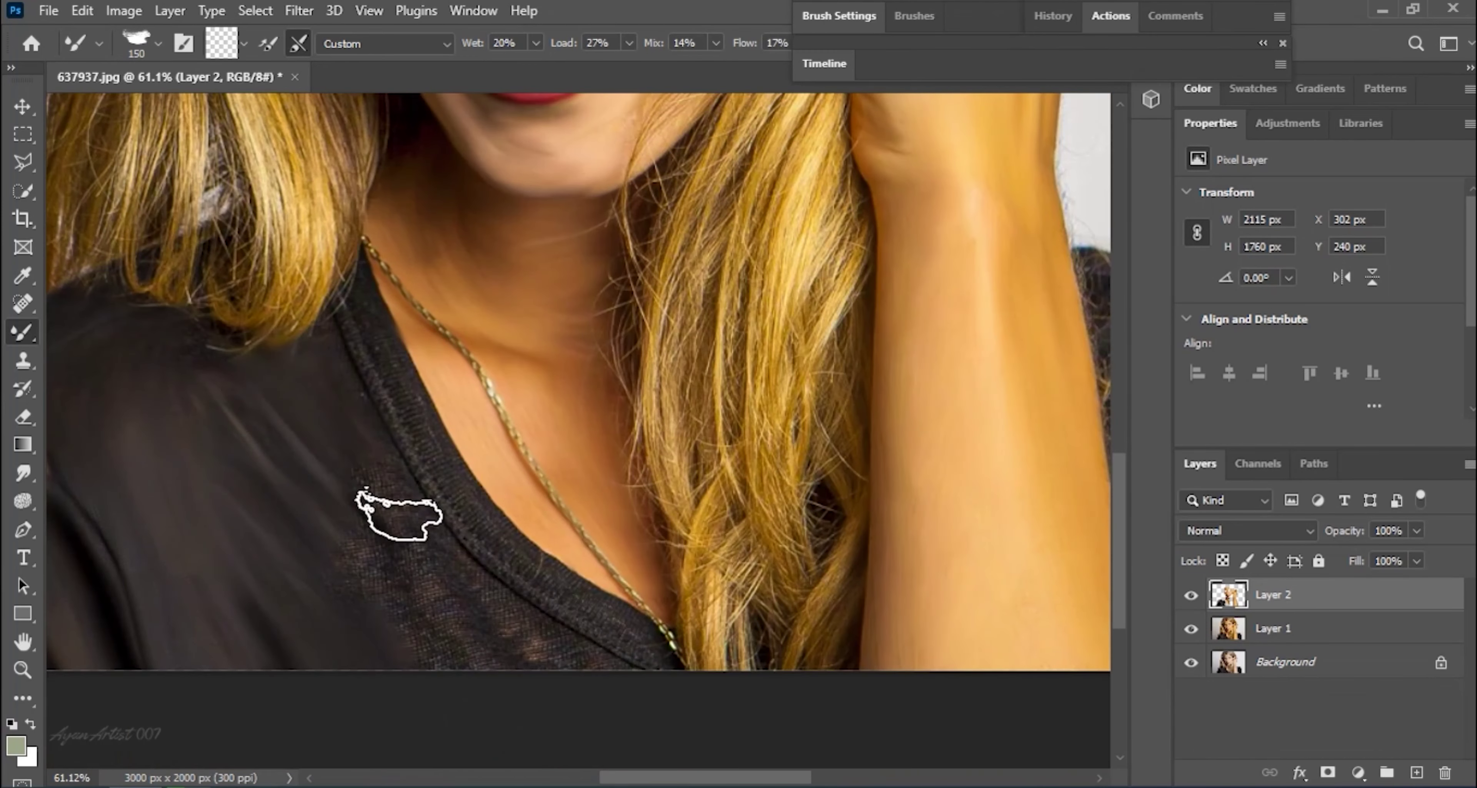
- Smooth the shirt's neckline seam and stray hair strands over the dark shoulder
key("bracketleft")
key("bracketleft")
key("bracketleft")
left_click_drag(393, 531, 508, 660)
key("bracketright")
scroll(590, 673, "right", 10)
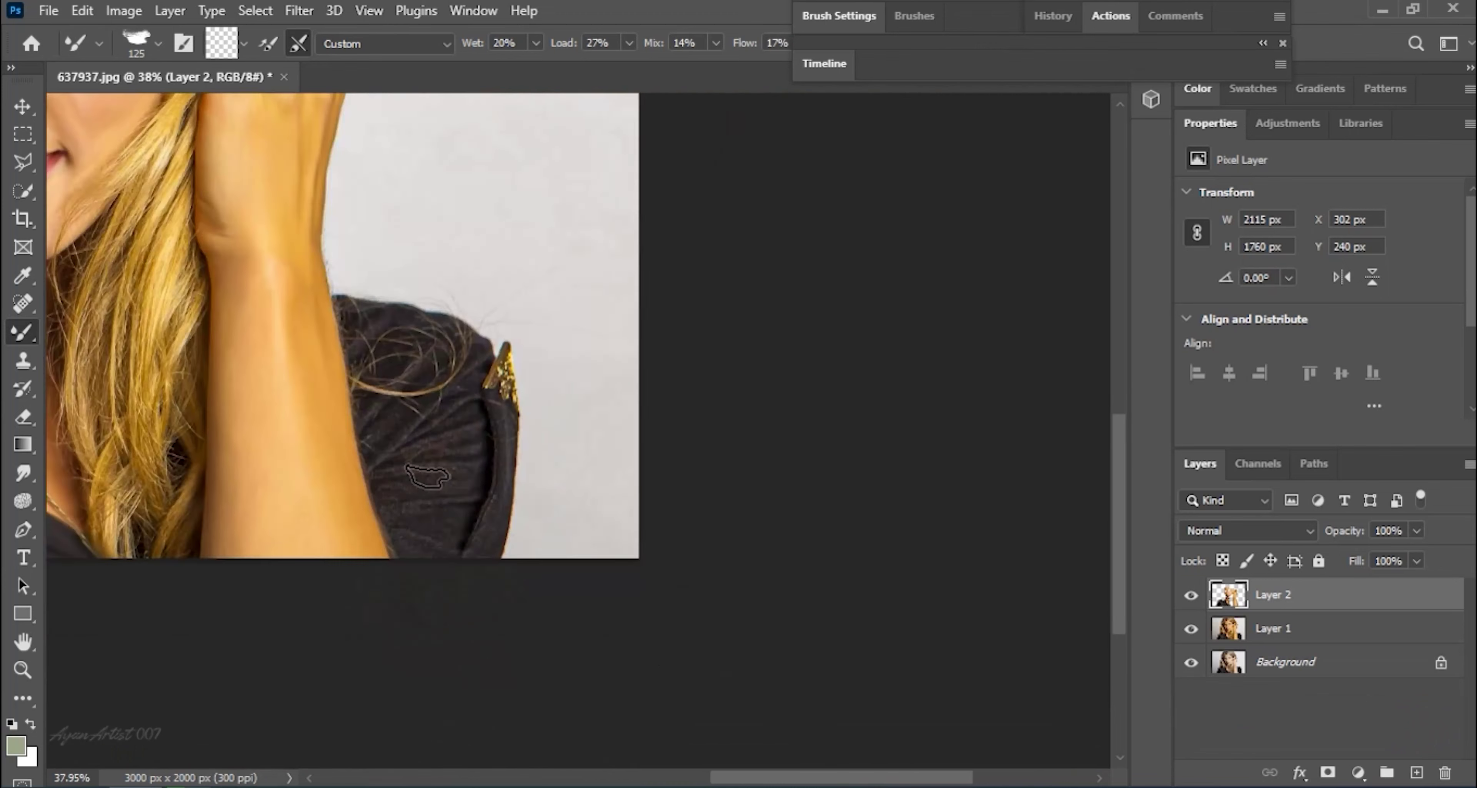
scroll(313, 330, "up", 1)
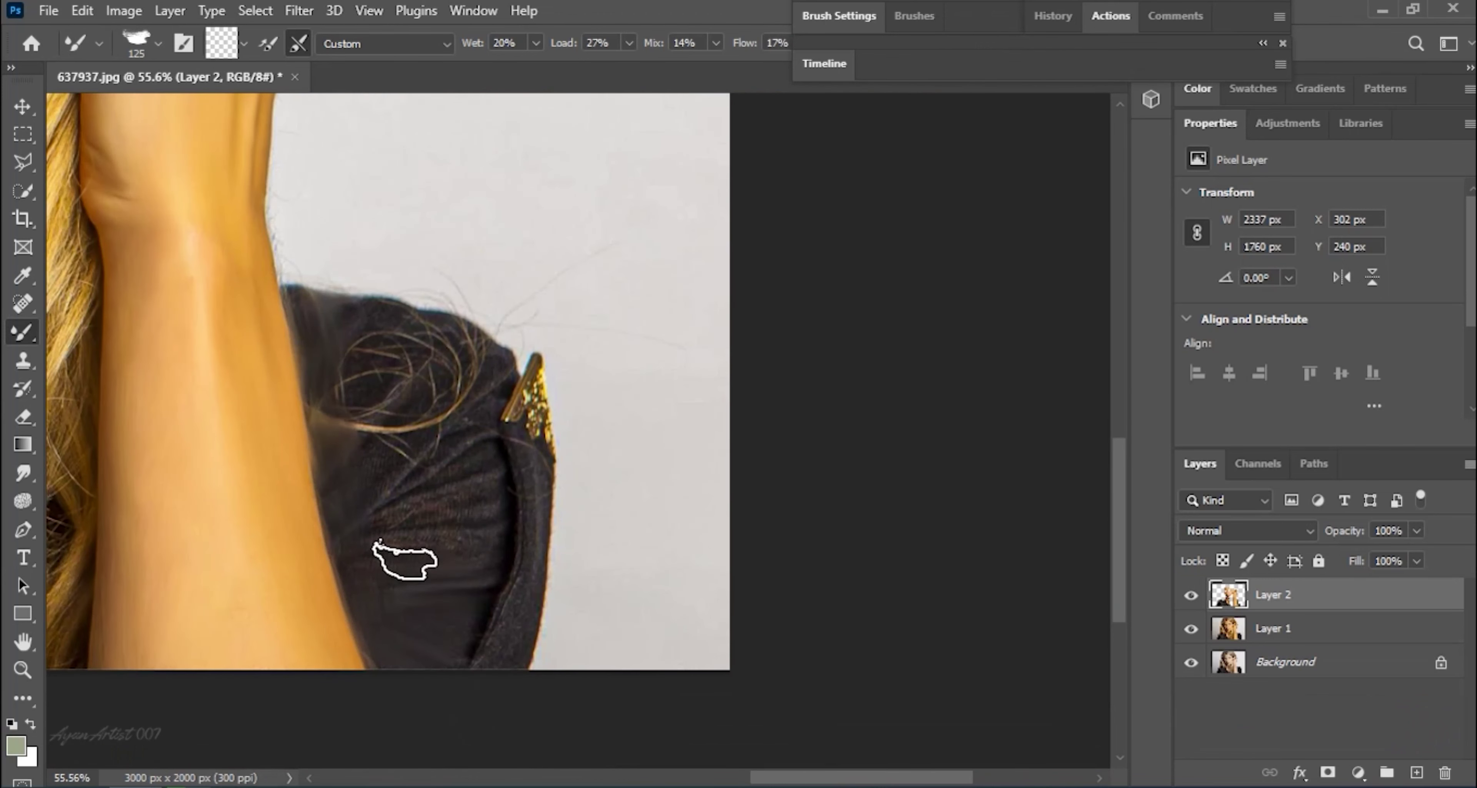
mouse_move(473, 487)
left_mouse_down()
mouse_move(360, 494)
mouse_move(382, 333)
mouse_move(366, 428)
mouse_move(497, 430)
mouse_move(534, 379)
left_mouse_up()
- Smear the bright hair streak and the strands above the forehead into painted strokes
scroll(488, 478, "down", 5)
scroll(325, 471, "up", 4)
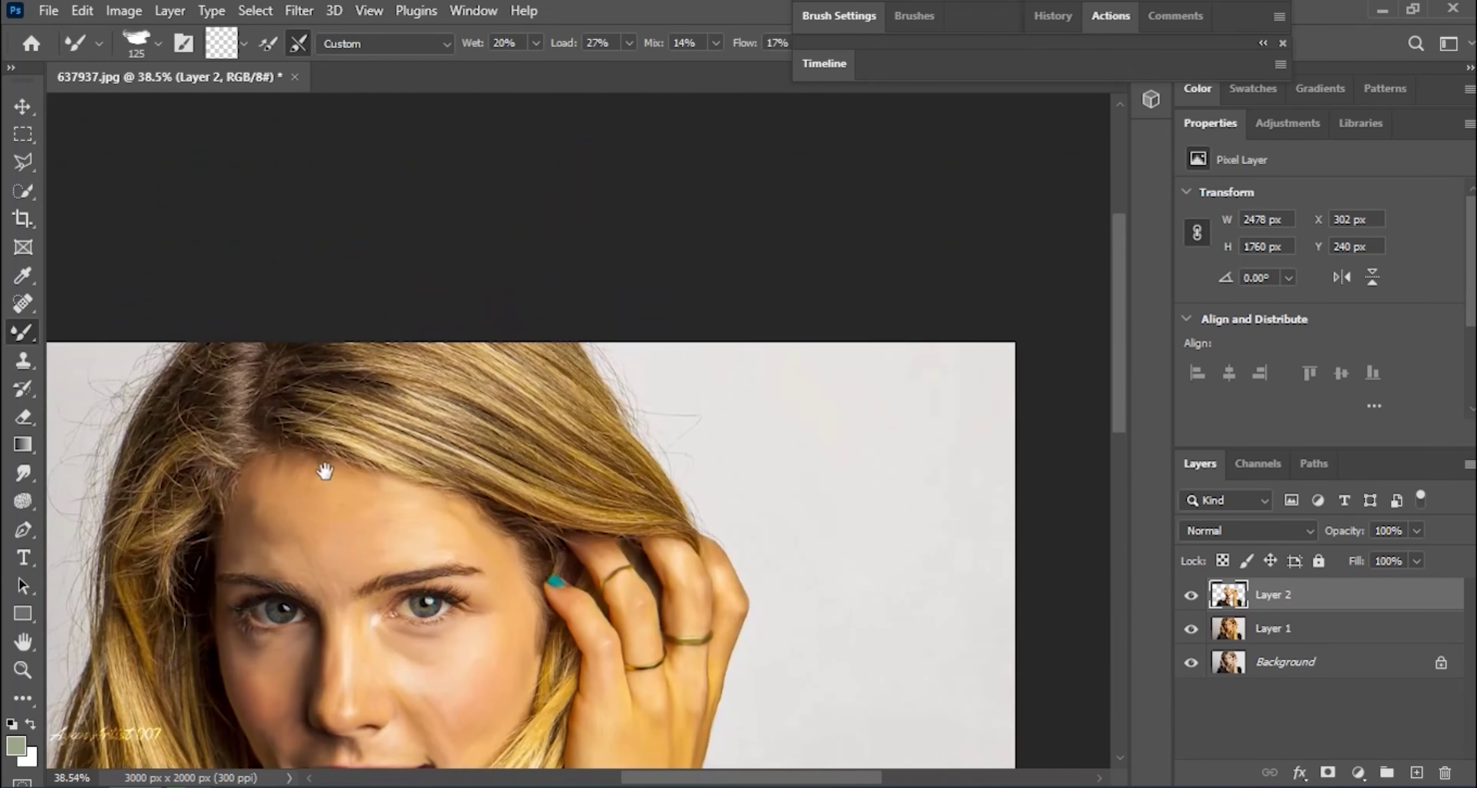
scroll(324, 471, "up", 3)
mouse_move(315, 418)
left_mouse_down()
mouse_move(378, 430)
mouse_move(247, 330)
left_mouse_up()
scroll(362, 320, "up", 1)
mouse_move(409, 391)
left_mouse_down()
mouse_move(445, 313)
mouse_move(412, 353)
mouse_move(488, 504)
mouse_move(497, 486)
left_mouse_up()
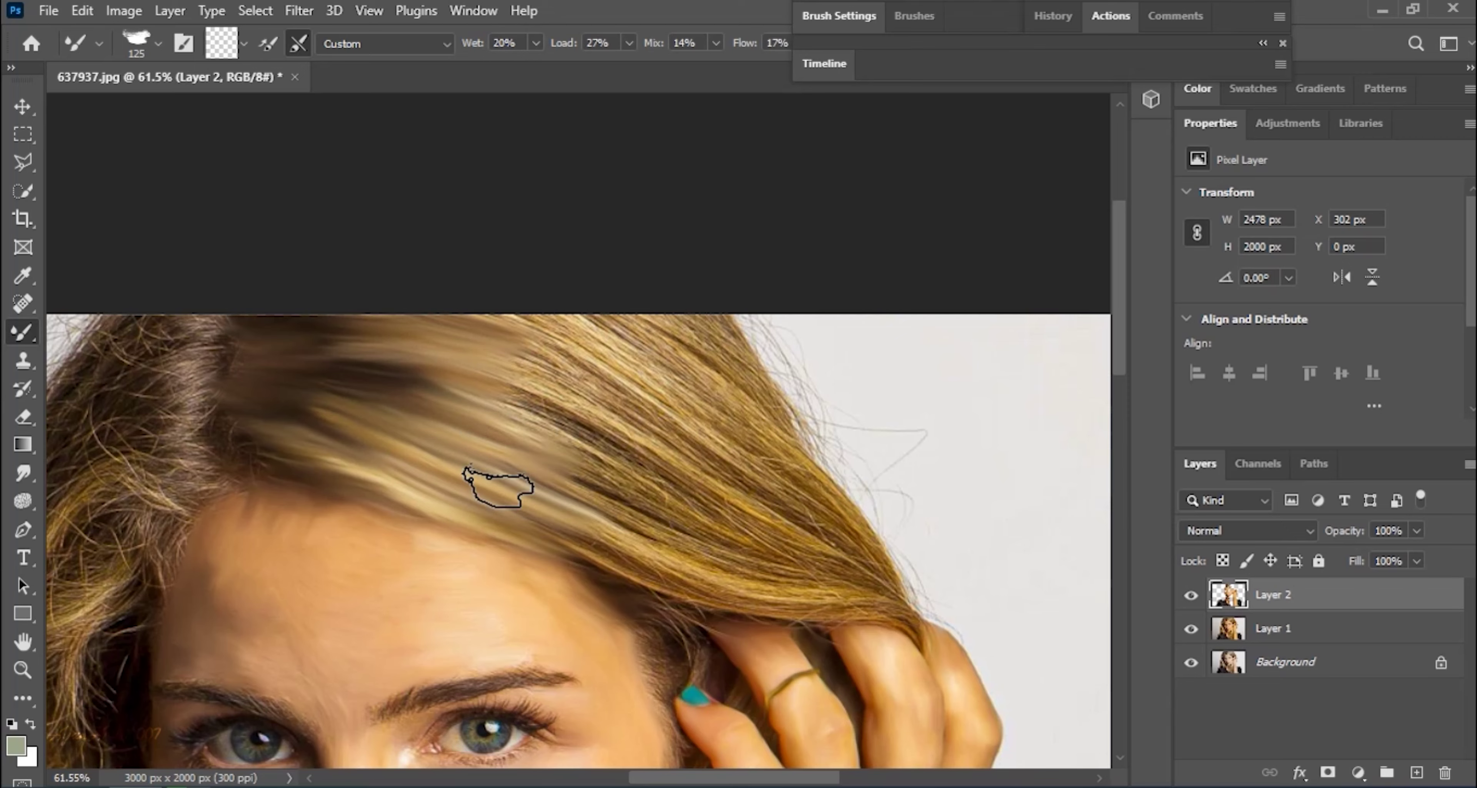
- Pan around the hair and ringed hand to inspect the blended strokes
scroll(497, 486, "right", 3)
scroll(297, 462, "right", 3)
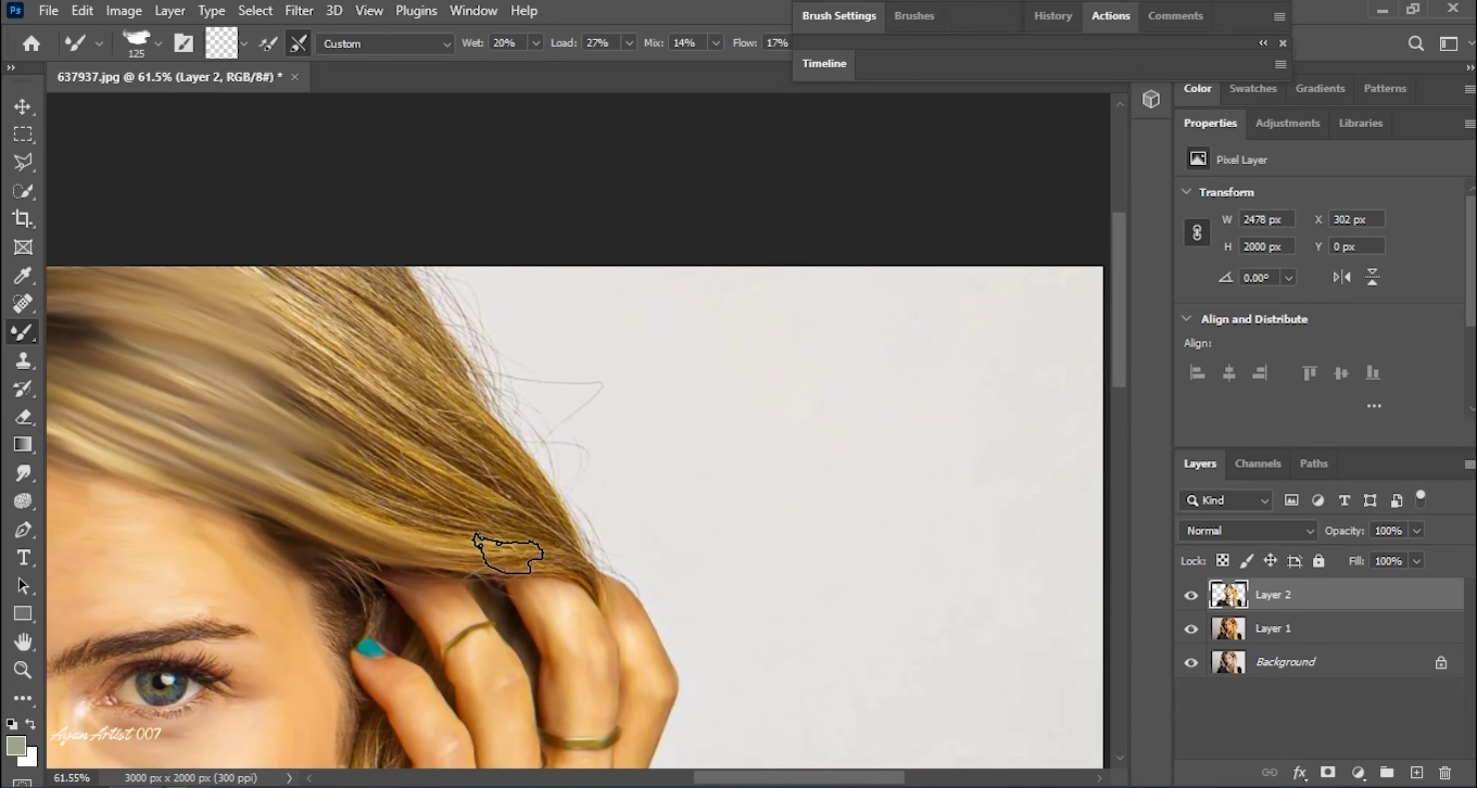
scroll(485, 534, "up", 1)
scroll(523, 606, "up", 3)
scroll(523, 605, "left", 3)
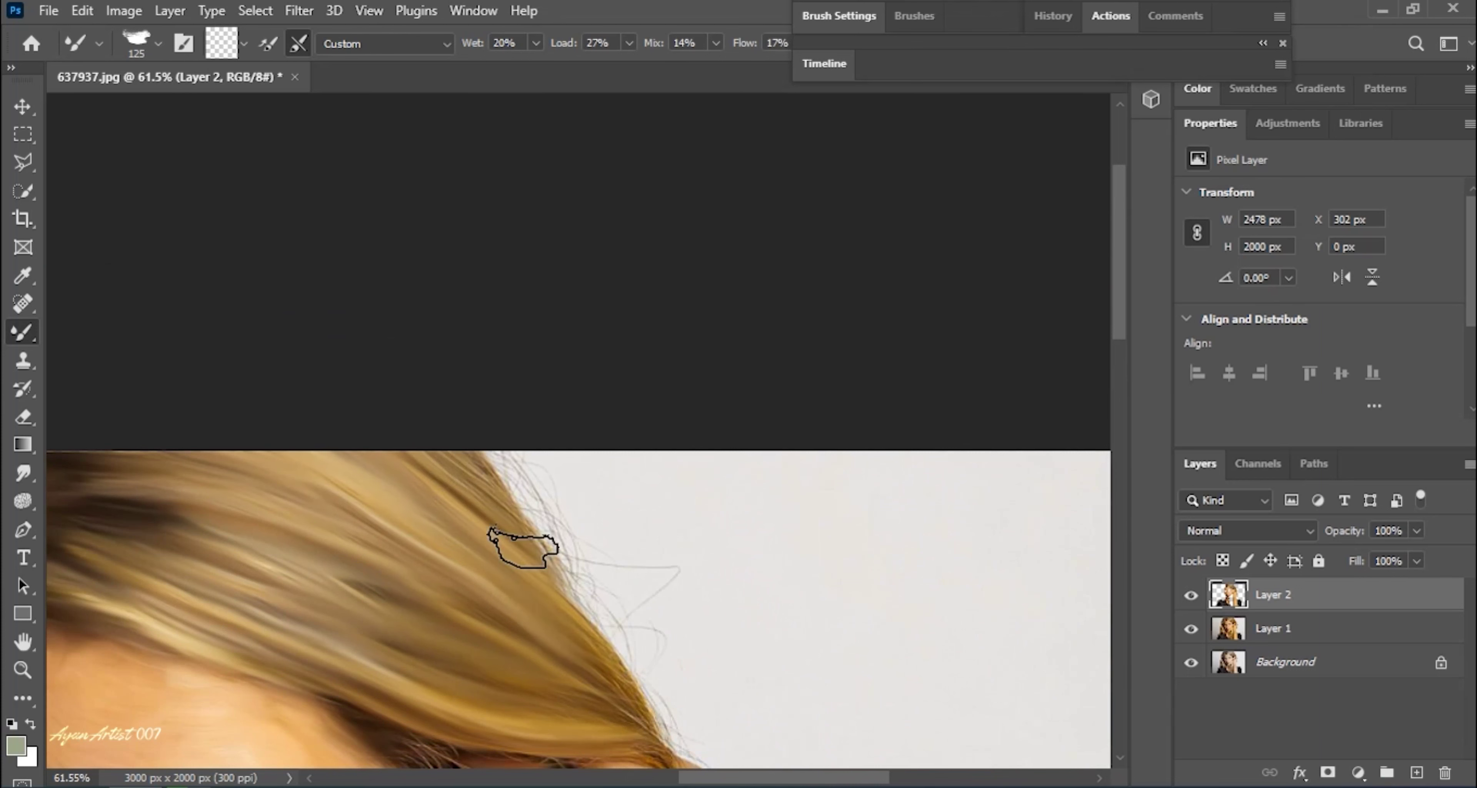
scroll(374, 461, "down", 2)
scroll(374, 461, "right", 2)
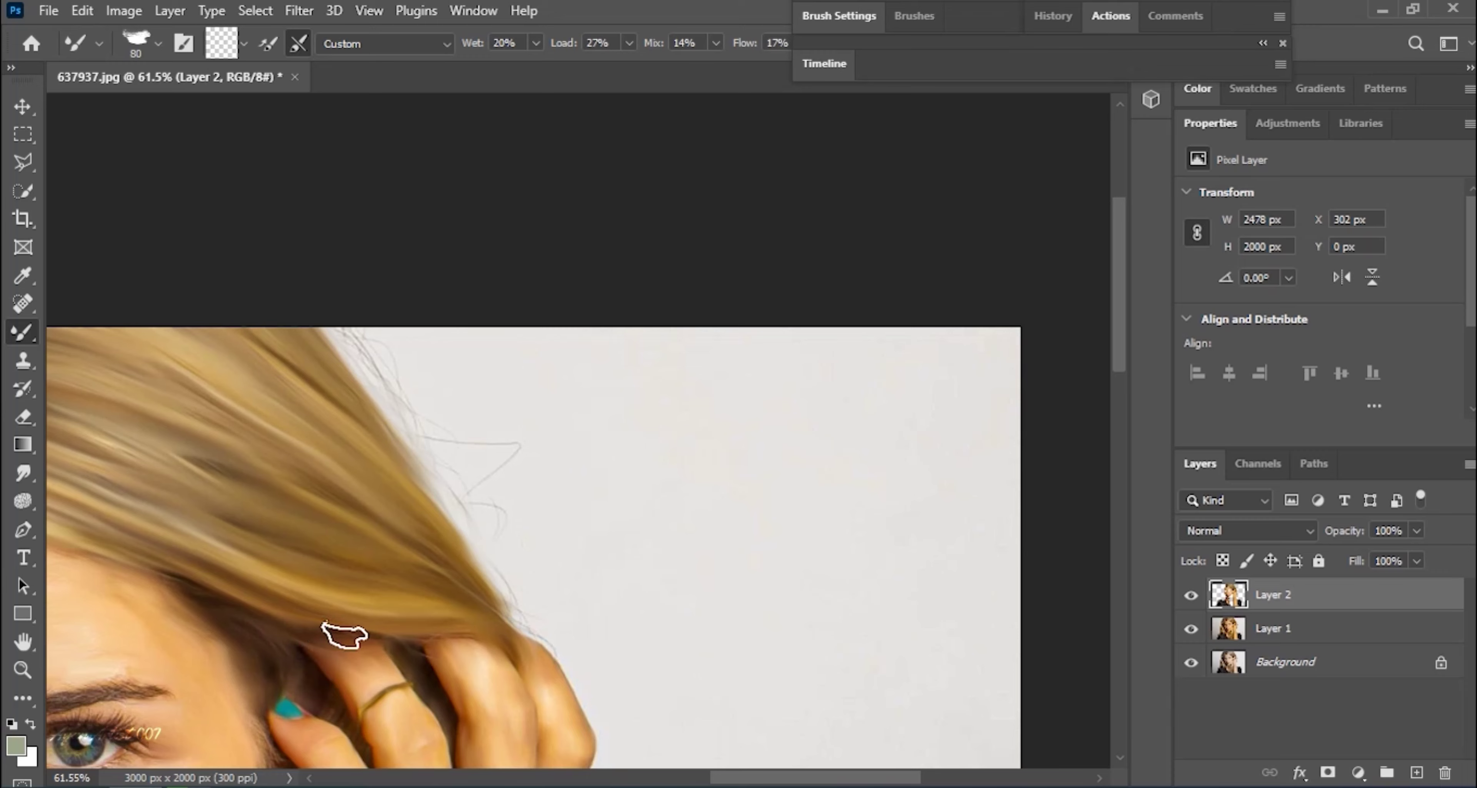
scroll(344, 635, "down", 3)
scroll(343, 634, "right", 1)
scroll(280, 567, "down", 1)
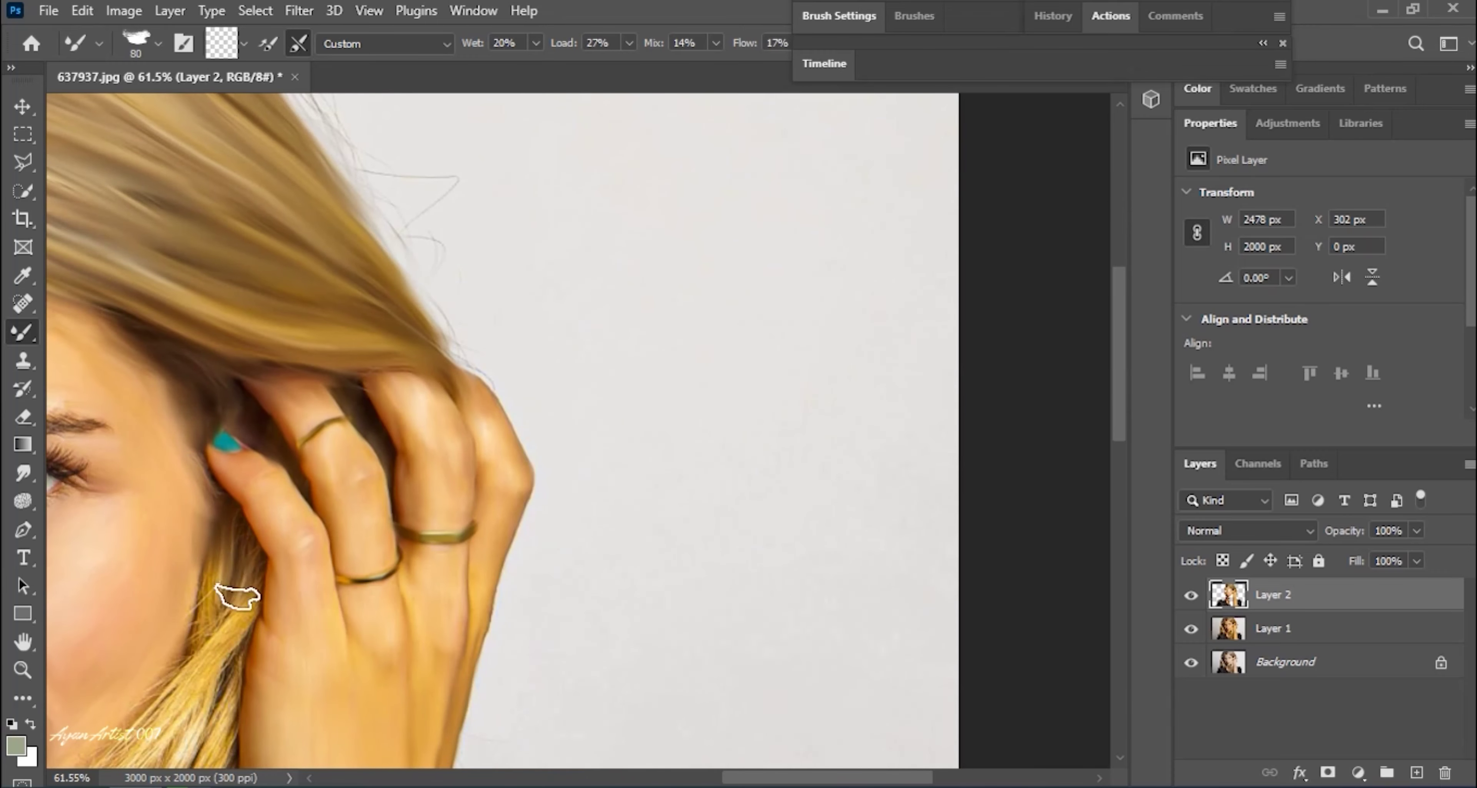
scroll(237, 596, "down", 2)
scroll(237, 596, "left", 1)
scroll(298, 509, "down", 2)
scroll(298, 509, "left", 2)
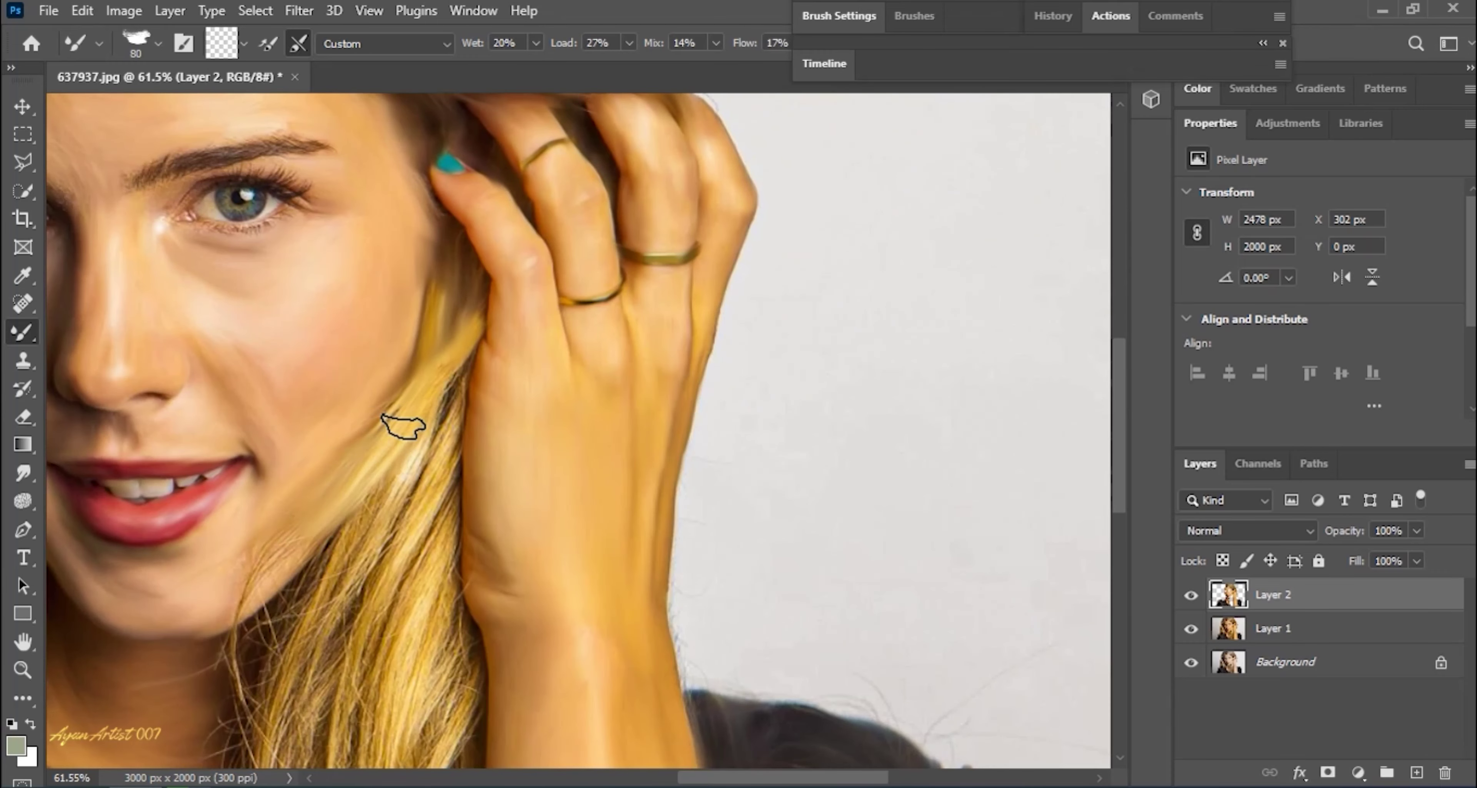
- Move down to the lower hair and check the Mixer Brush preset
scroll(385, 503, "down", 3)
scroll(384, 502, "left", 1)
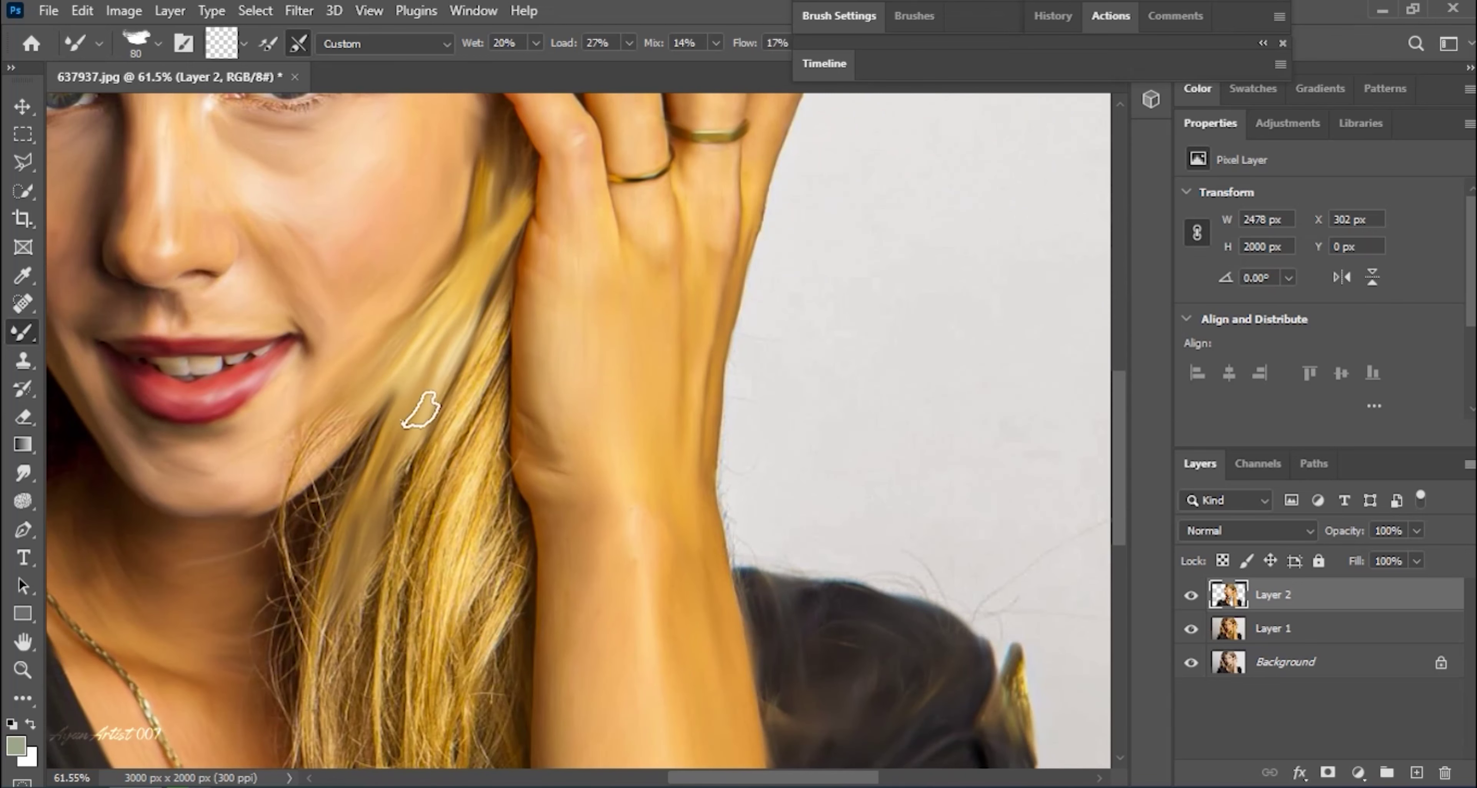
scroll(488, 342, "down", 2)
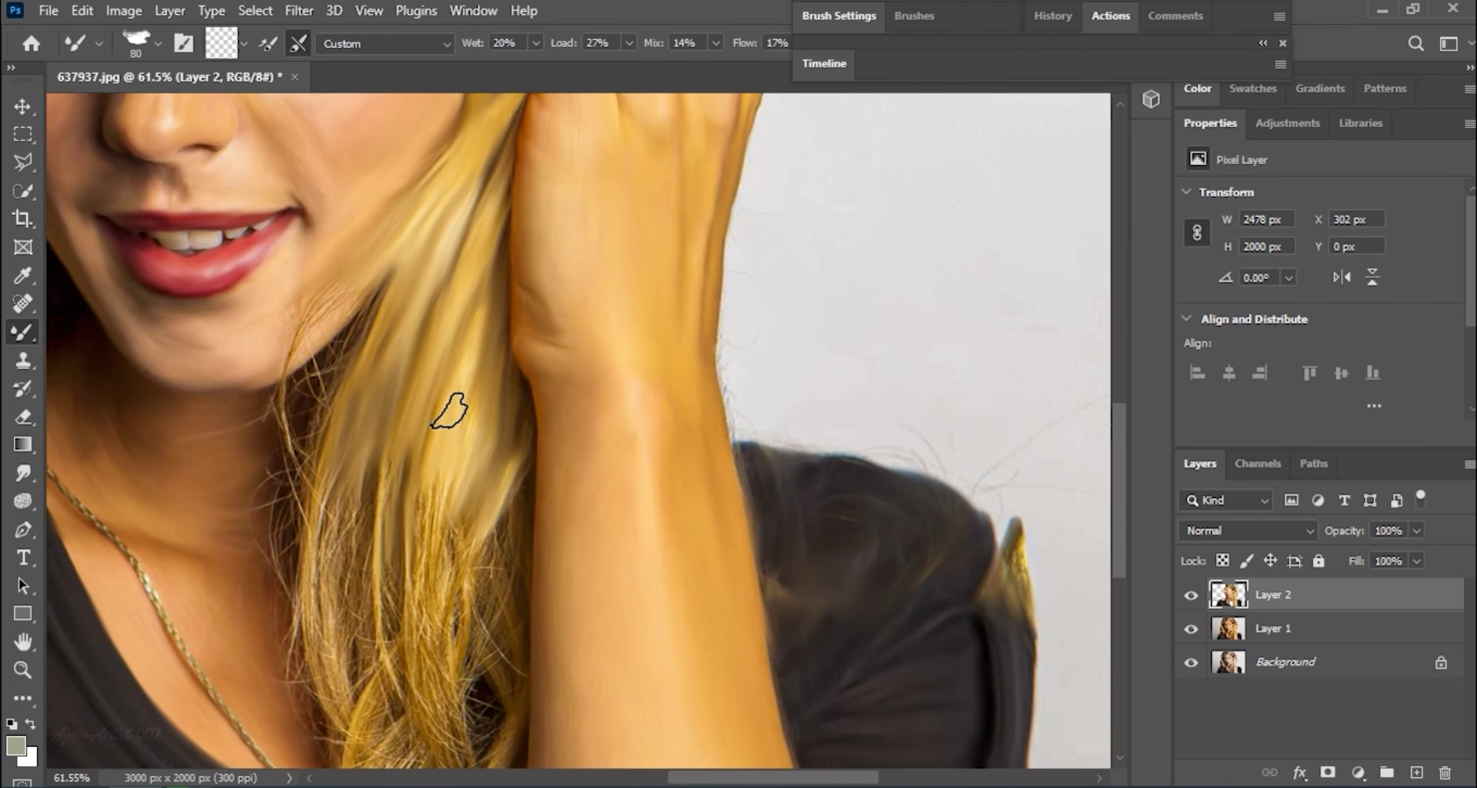
scroll(445, 406, "down", 2)
right_click(430, 359)
key("Escape")
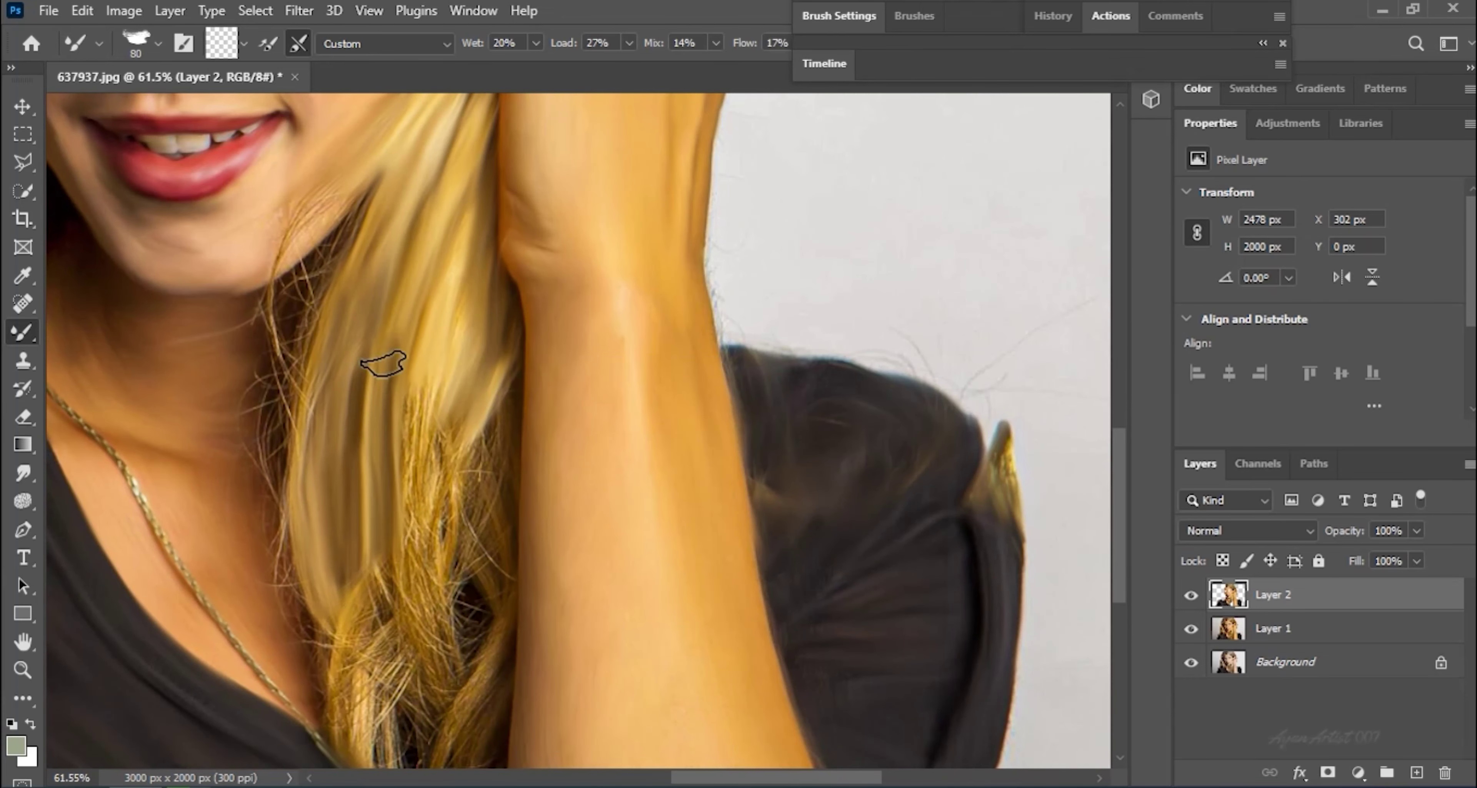
- Blend the dark strands beside the arm into the surrounding blond hair
scroll(413, 533, "down", 2)
left_click_drag(429, 500, 475, 351)
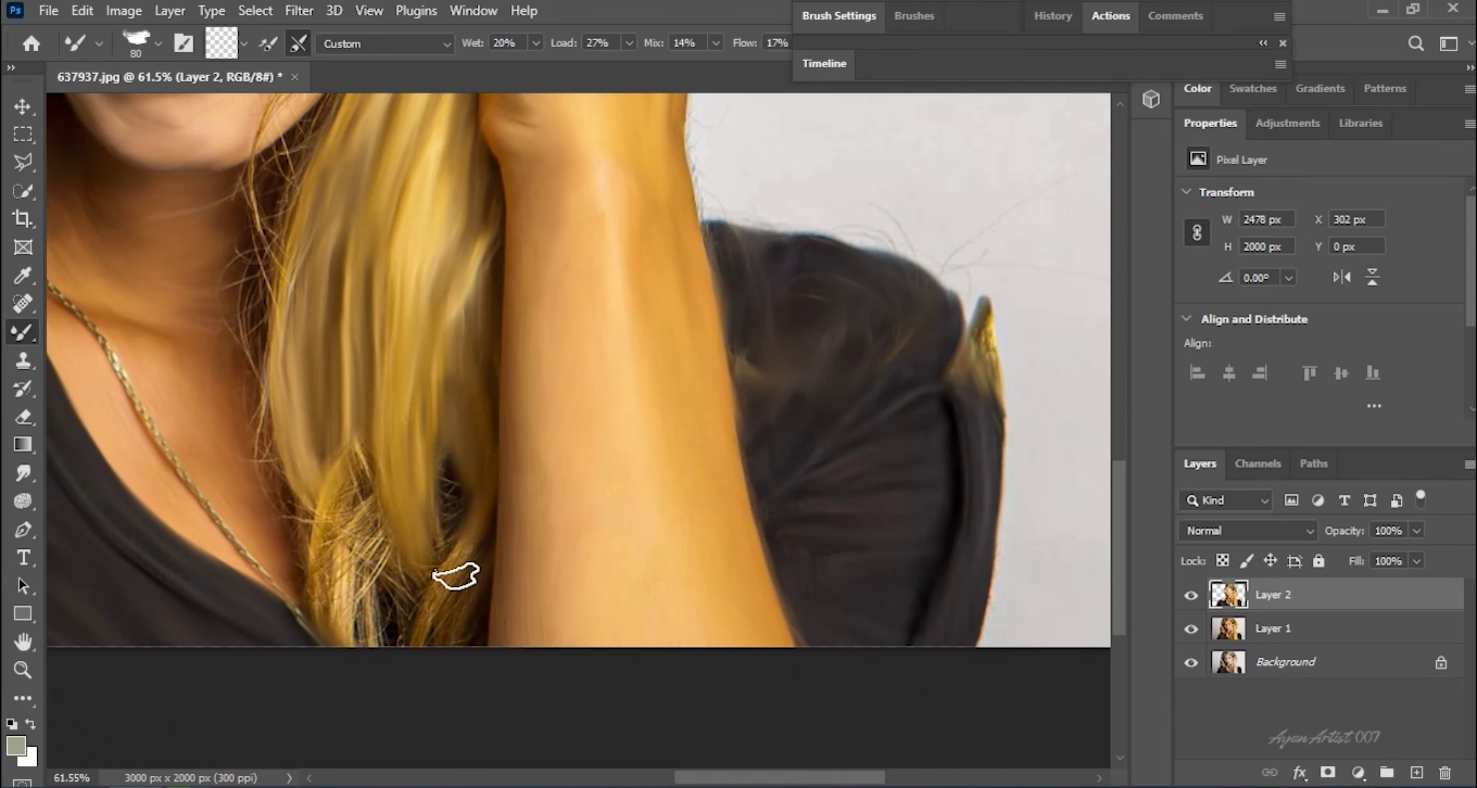
left_click_drag(425, 607, 450, 458)
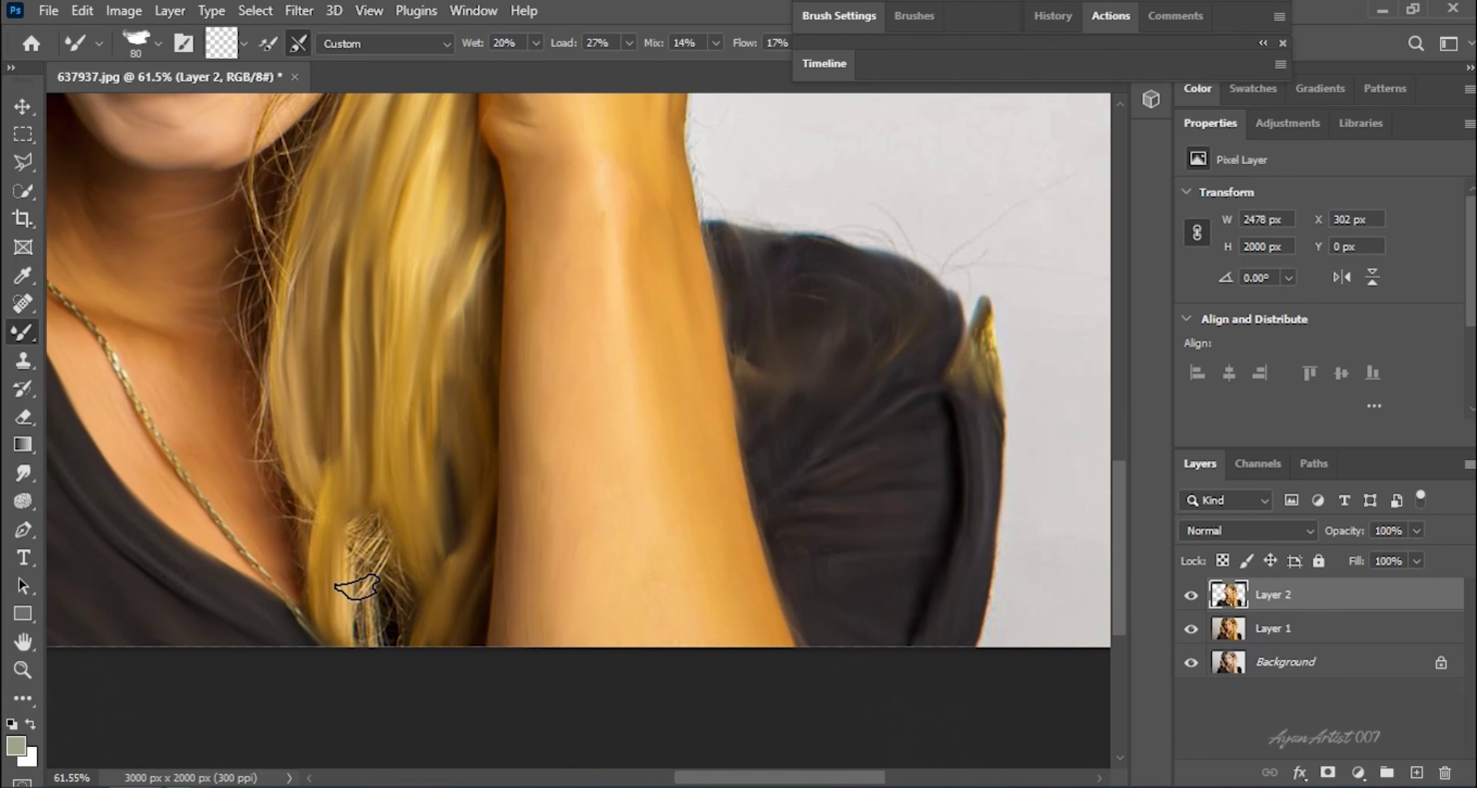
scroll(339, 402, "up", 3)
scroll(339, 402, "left", 1)
- Smooth away the thin hair wisps on the neck and recheck the brush preset
left_click_drag(297, 378, 308, 412)
scroll(279, 512, "down", 1)
scroll(313, 587, "up", 3)
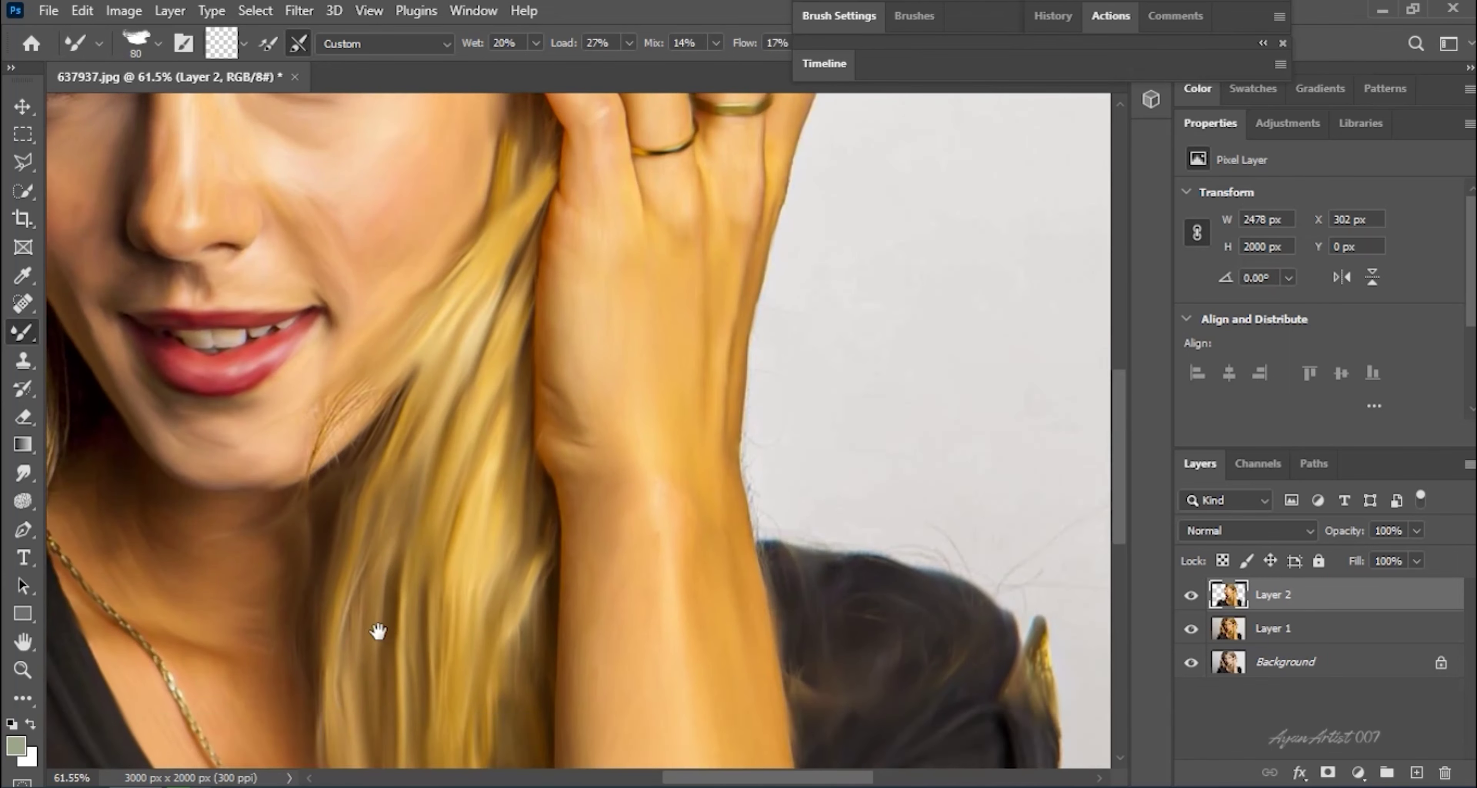
scroll(319, 514, "up", 1)
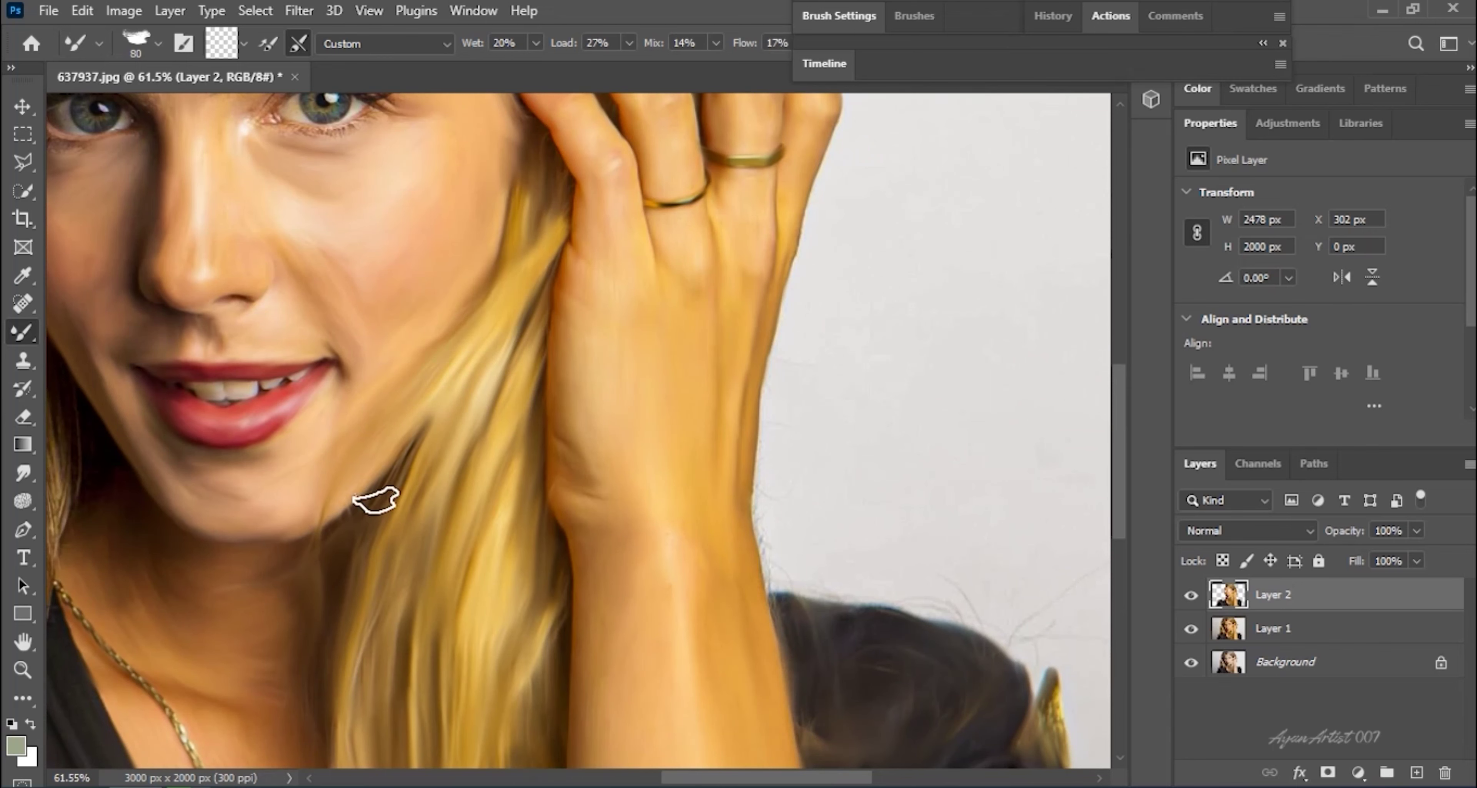
scroll(372, 534, "down", 5)
scroll(485, 583, "up", 3)
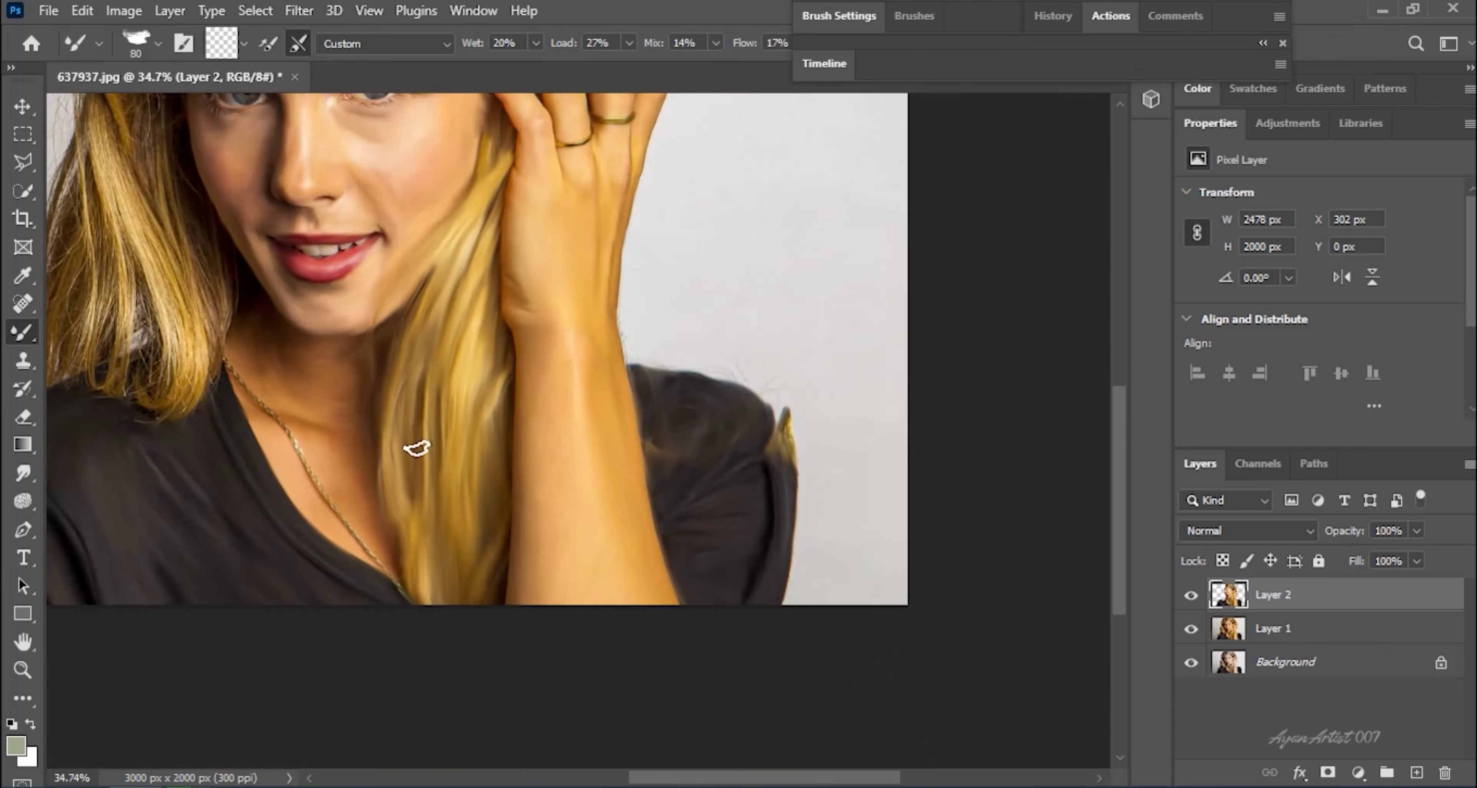
scroll(418, 445, "up", 5)
scroll(432, 298, "up", 2)
right_click(396, 246)
key("Escape")
- Smear the dark hair along the top hairline into smooth strokes
mouse_move(430, 187)
left_mouse_down()
mouse_move(452, 264)
mouse_move(488, 316)
mouse_move(541, 350)
mouse_move(454, 429)
mouse_move(511, 359)
mouse_move(639, 323)
left_mouse_up()
mouse_move(469, 204)
left_mouse_down()
mouse_move(570, 230)
mouse_move(452, 313)
mouse_move(505, 361)
left_mouse_up()
scroll(505, 361, "down", 5)
scroll(471, 439, "up", 3)
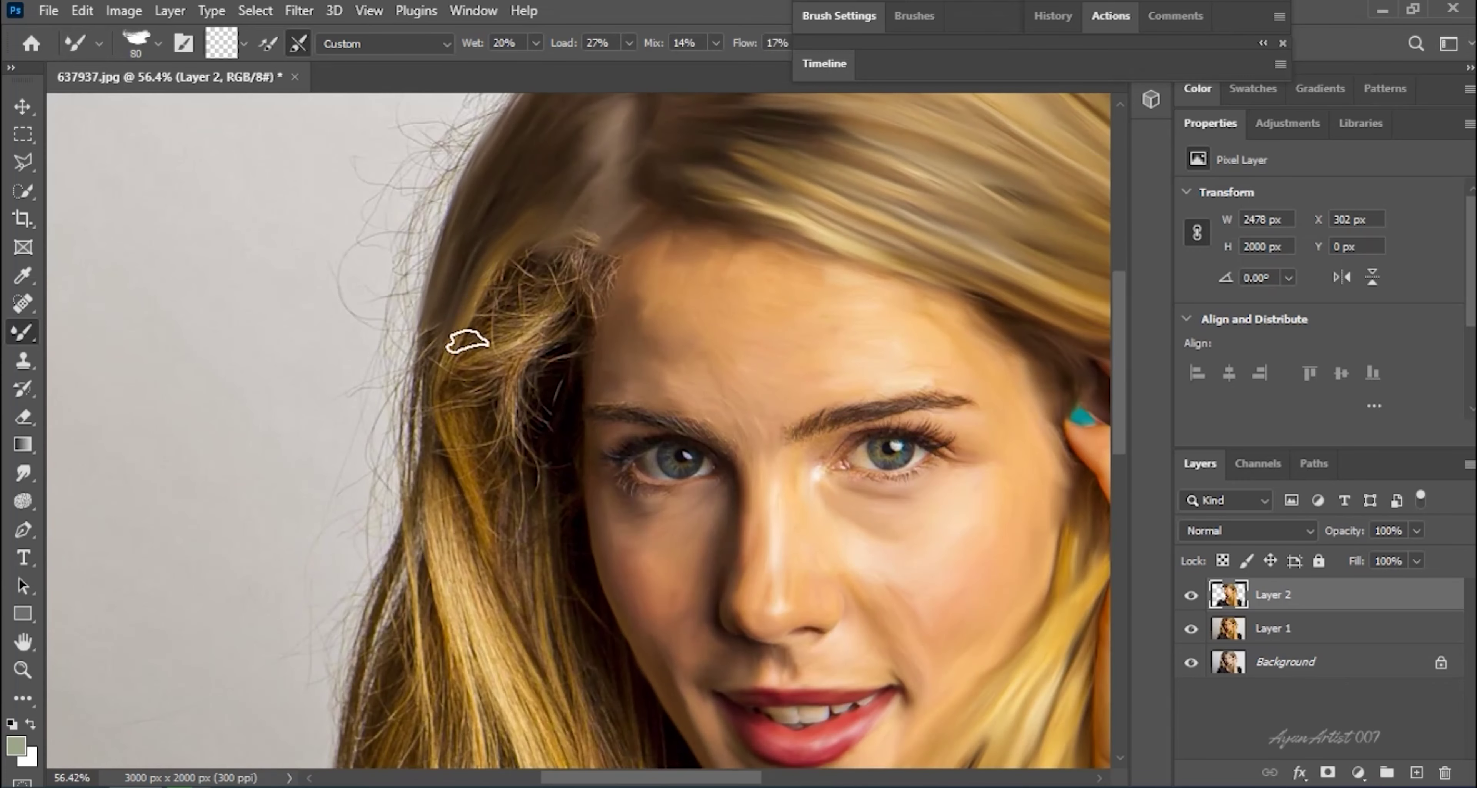
scroll(528, 313, "up", 3)
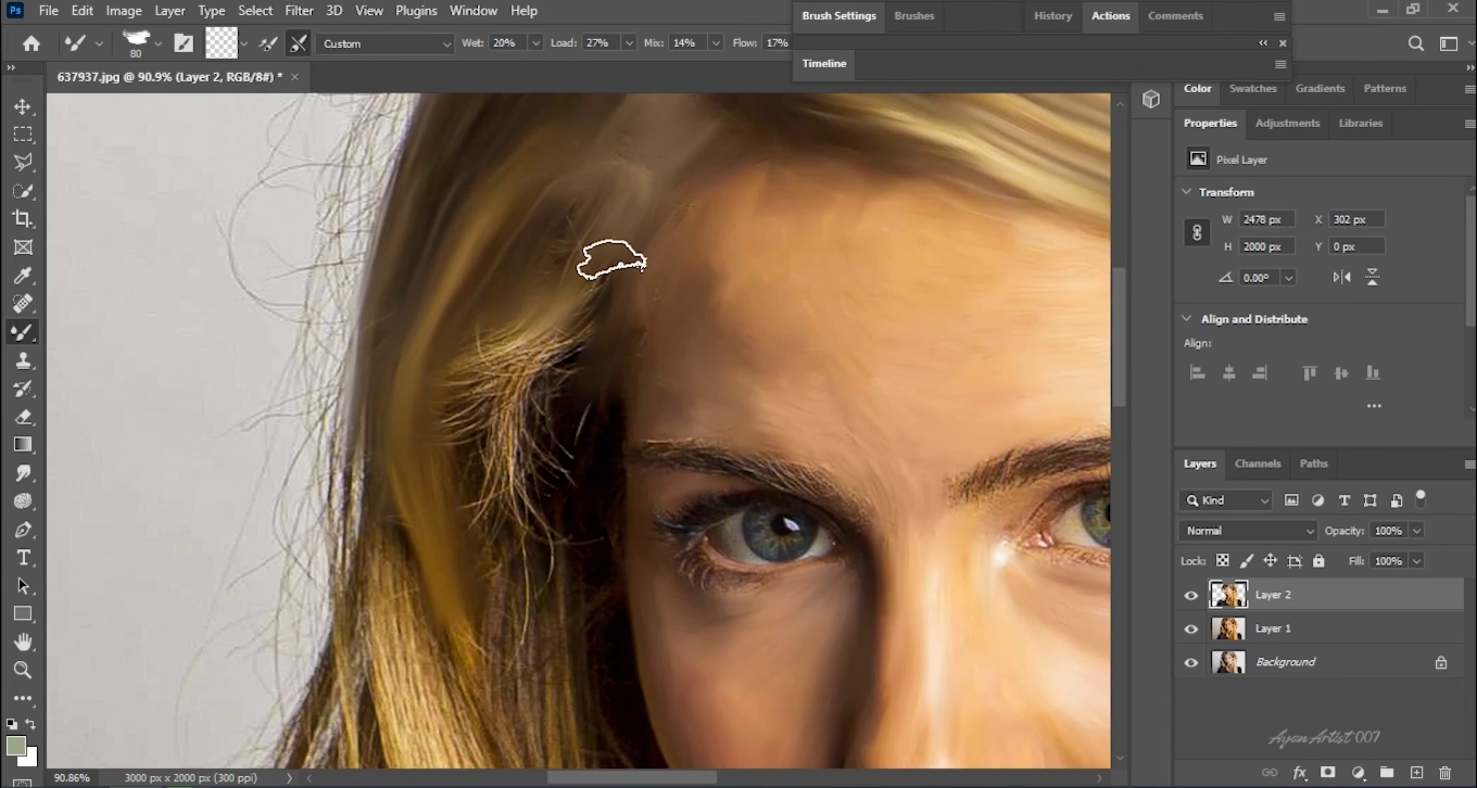
scroll(603, 257, "down", 1)
scroll(594, 214, "down", 2)
scroll(560, 438, "down", 3)
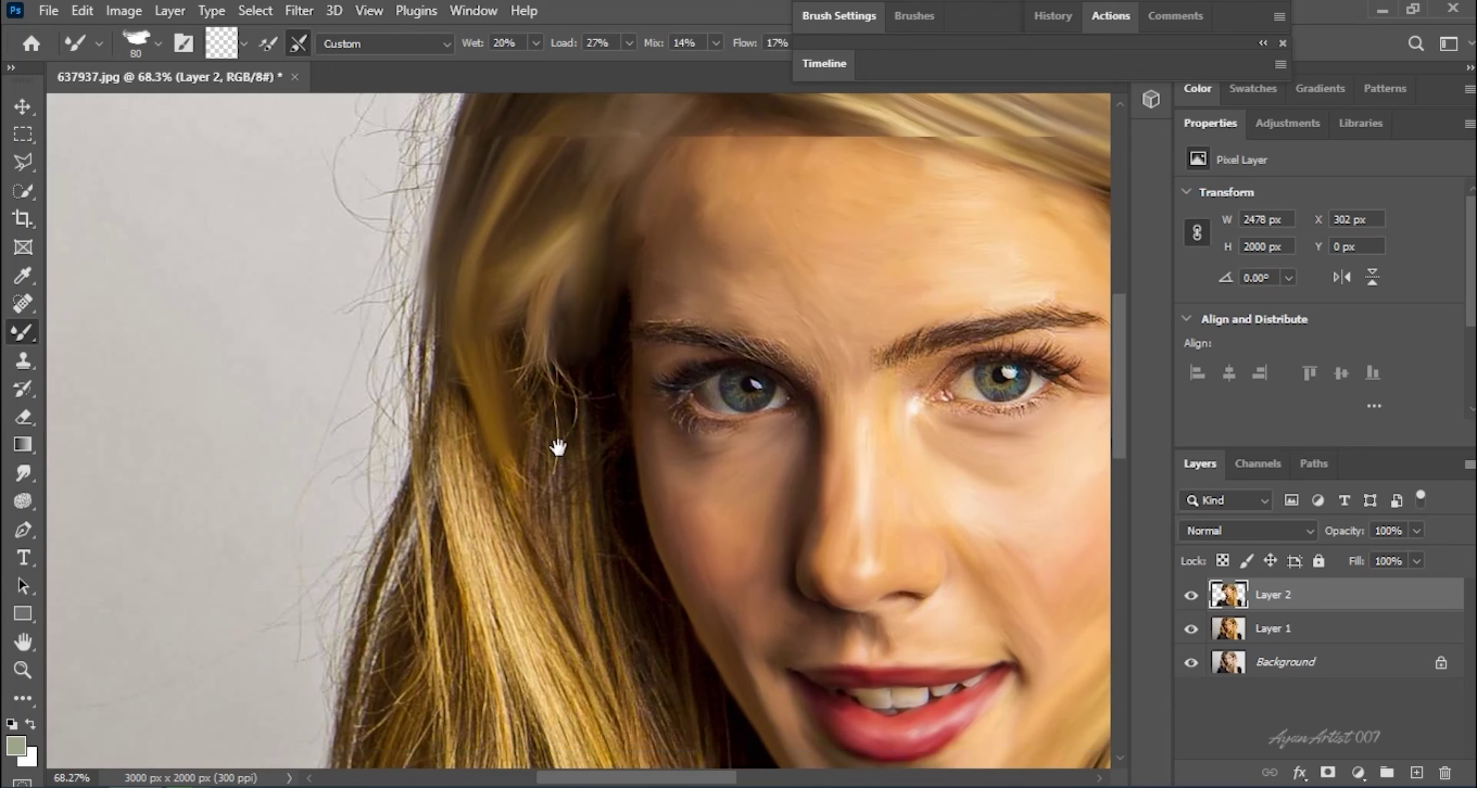
scroll(535, 518, "up", 1)
scroll(511, 333, "down", 2)
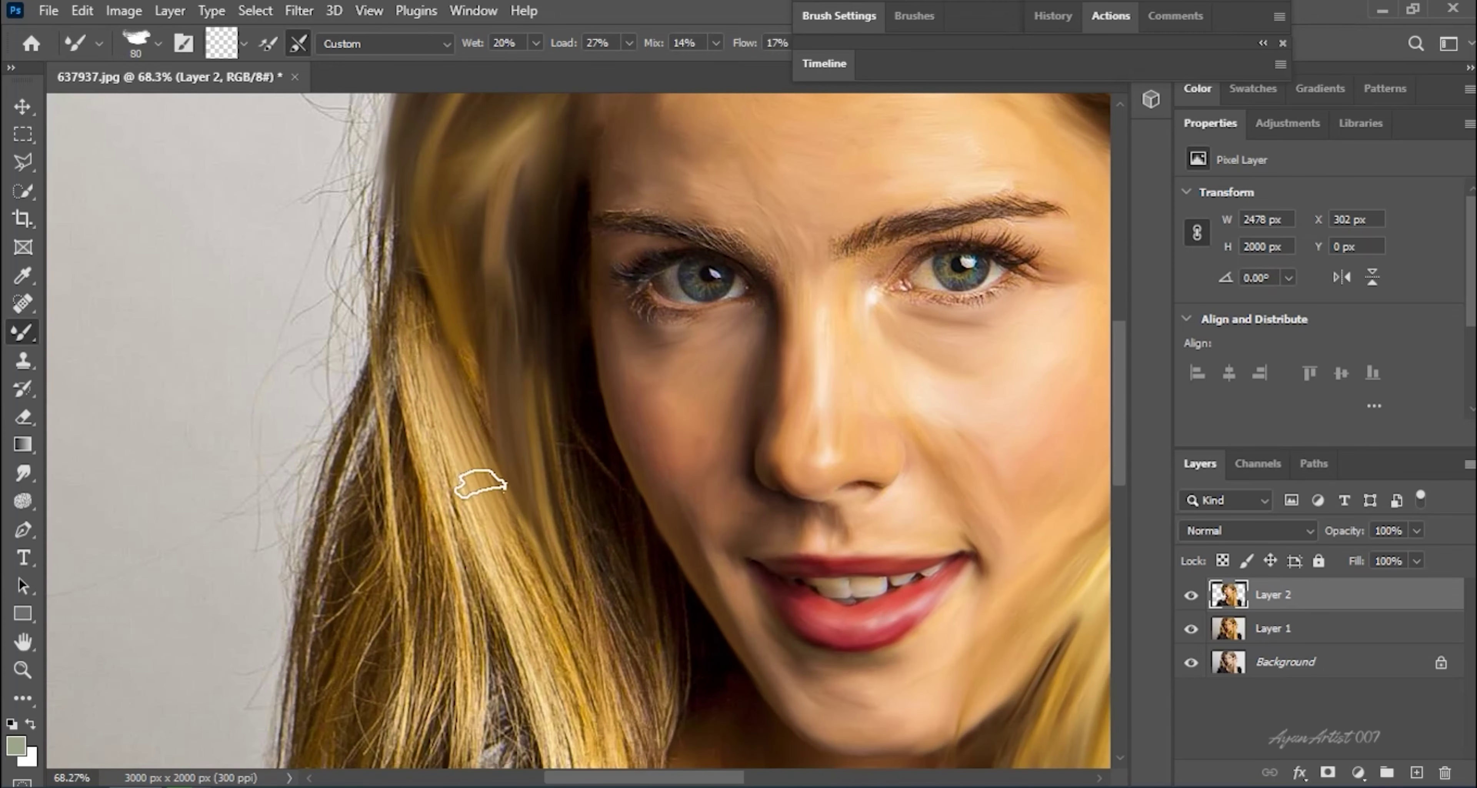
scroll(495, 385, "up", 1)
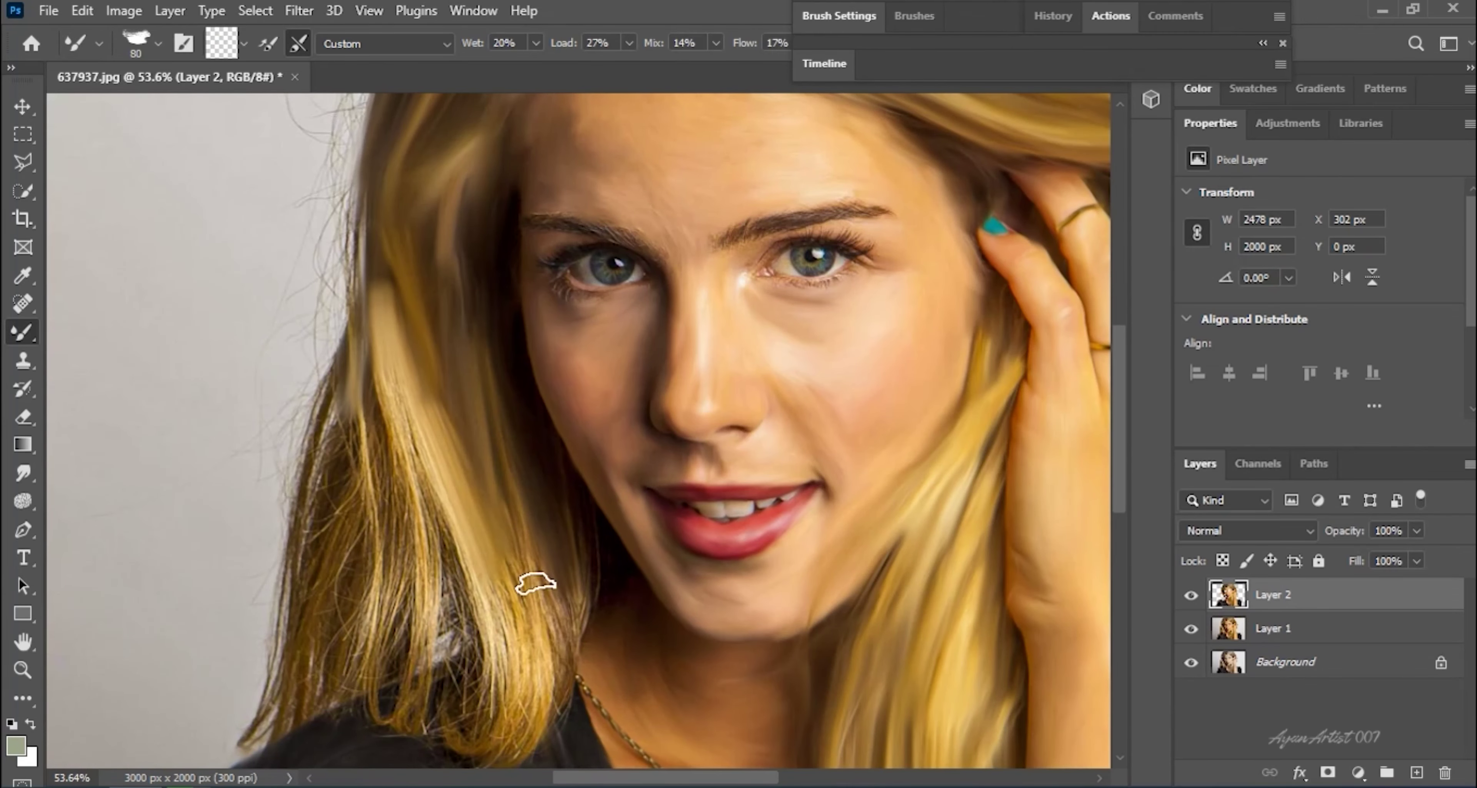
scroll(528, 583, "down", 1)
scroll(359, 489, "up", 4)
scroll(314, 316, "up", 5)
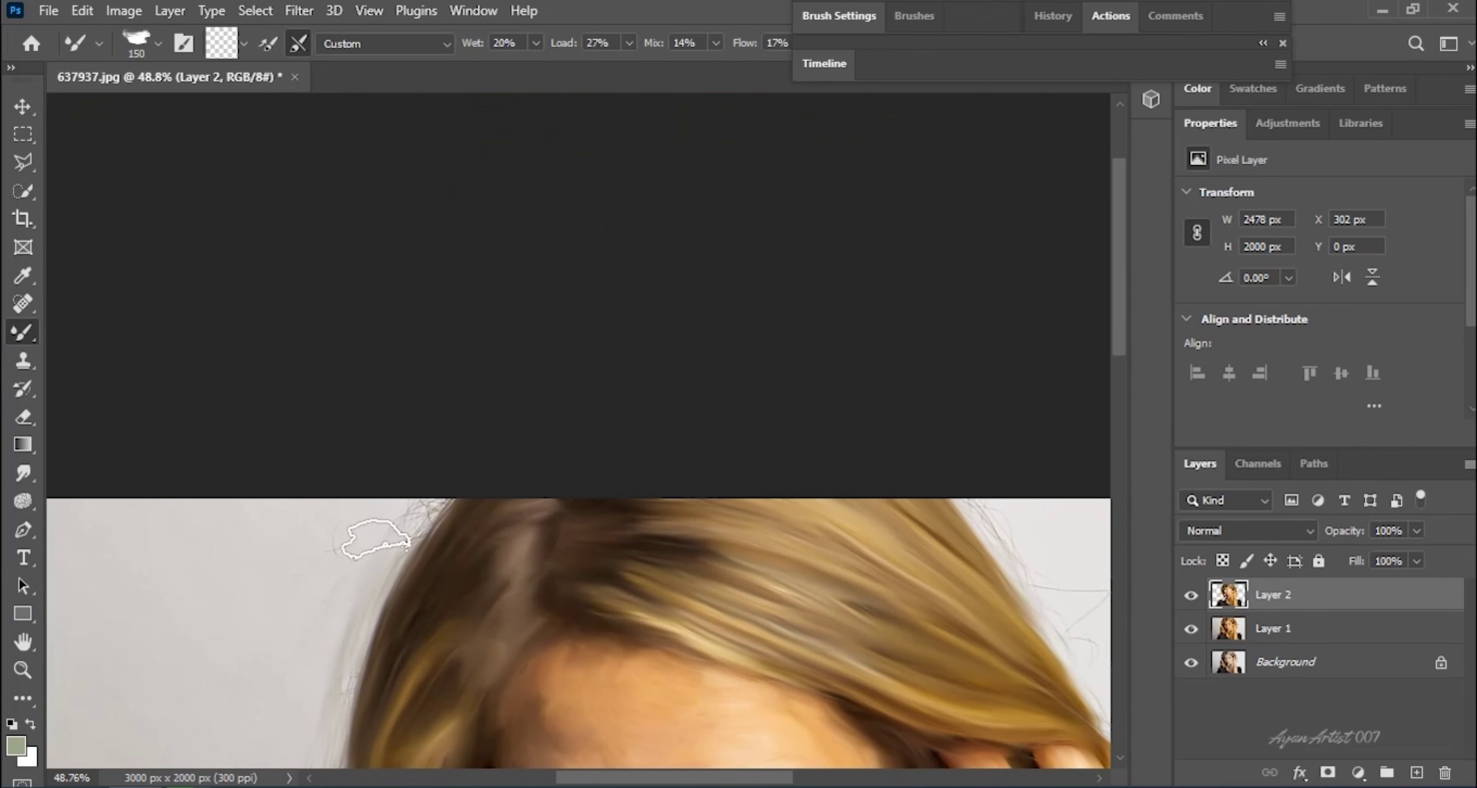
scroll(362, 603, "down", 8)
scroll(419, 352, "left", 2)
- Smooth the left-side hair and dark strands near the shoulder, resizing the brush between strokes
mouse_move(420, 352)
left_mouse_down()
mouse_move(471, 405)
mouse_move(518, 412)
mouse_move(372, 677)
left_mouse_up()
key("bracketleft")
key("bracketleft")
key("bracketleft")
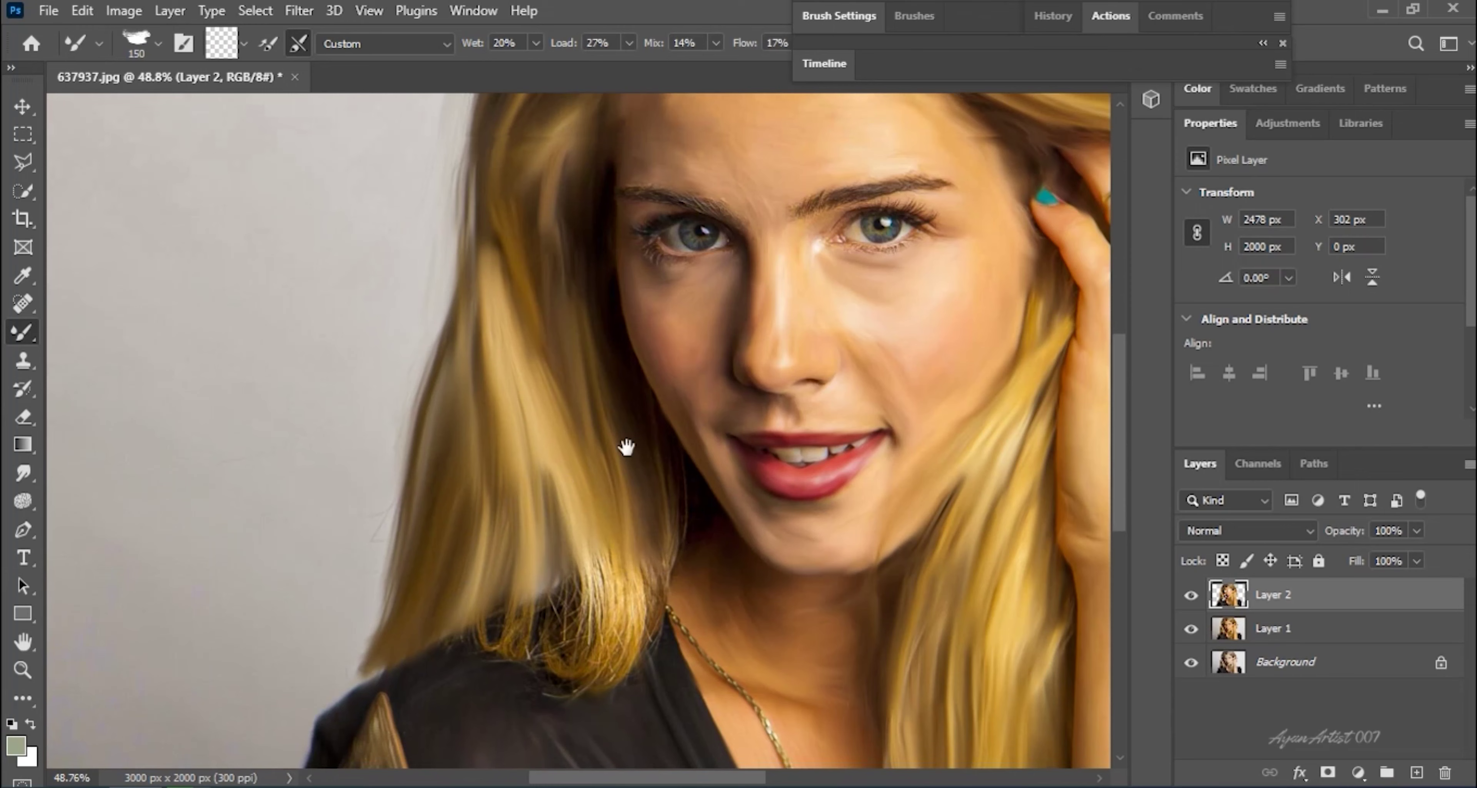
scroll(451, 521, "up", 1)
scroll(451, 520, "down", 3)
key("bracketright")
mouse_move(498, 523)
left_mouse_down()
mouse_move(593, 495)
mouse_move(643, 429)
mouse_move(613, 547)
left_mouse_up()
key("bracketright")
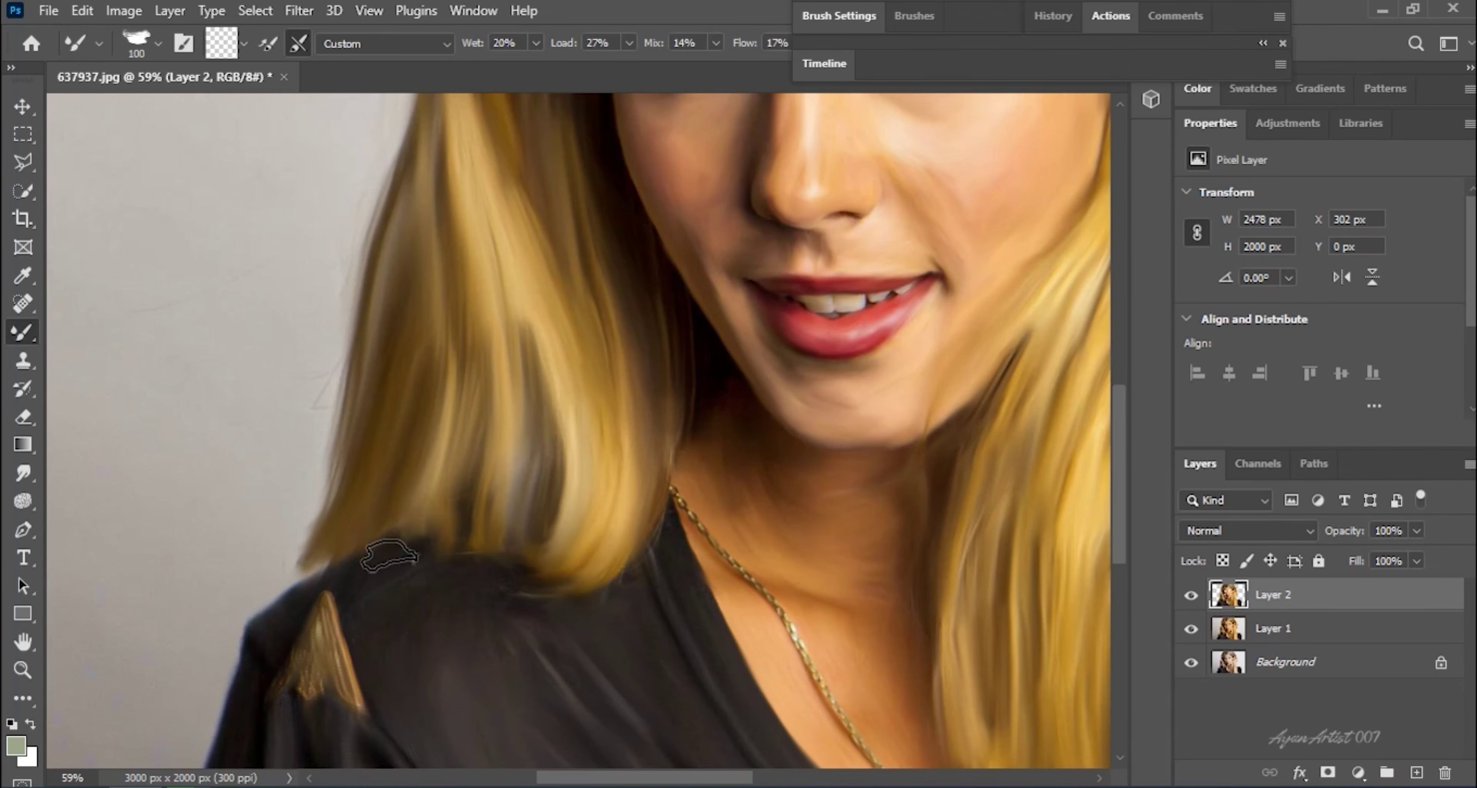
scroll(352, 530, "down", 3)
key("bracketleft")
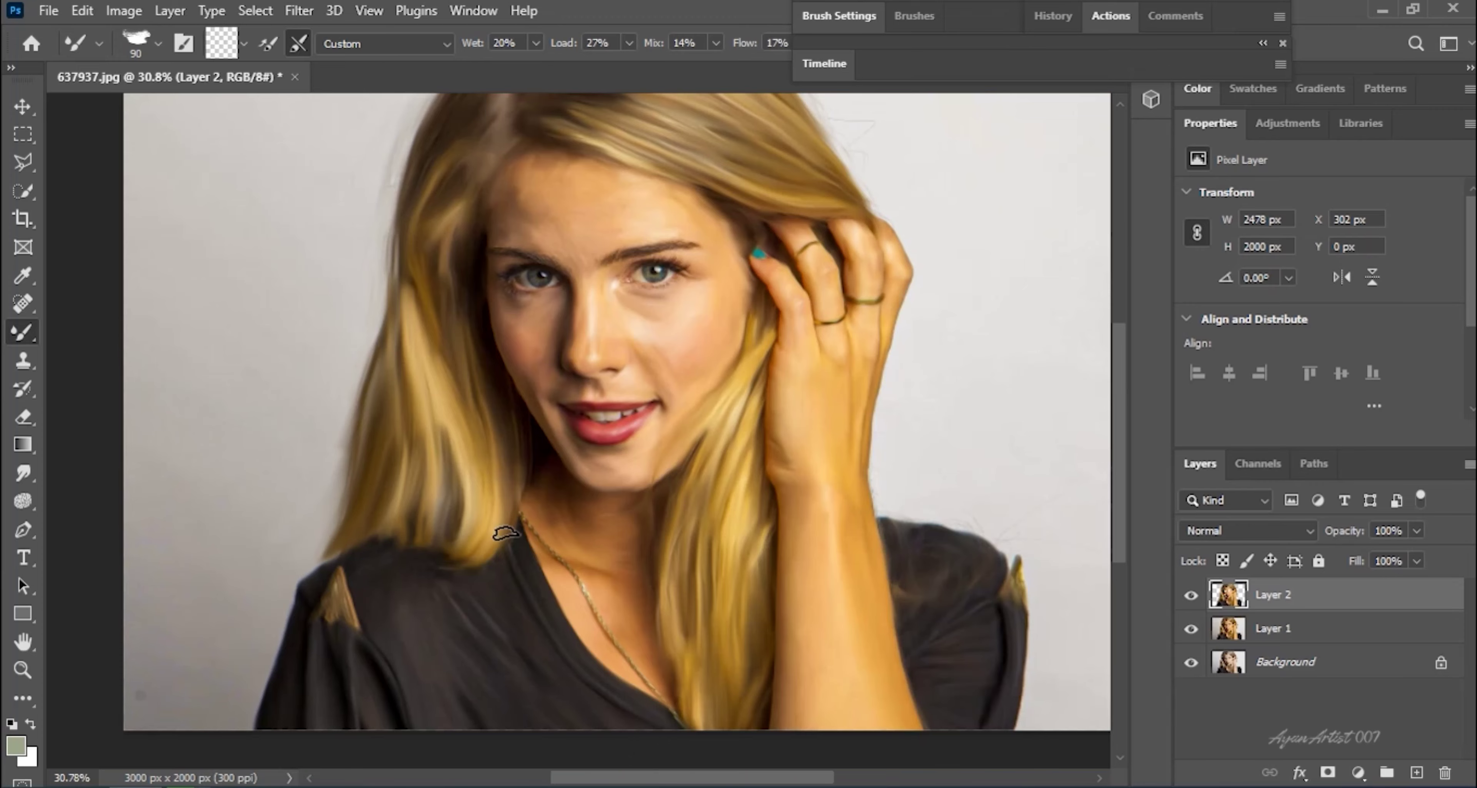
scroll(505, 532, "up", 2)
scroll(481, 448, "up", 3)
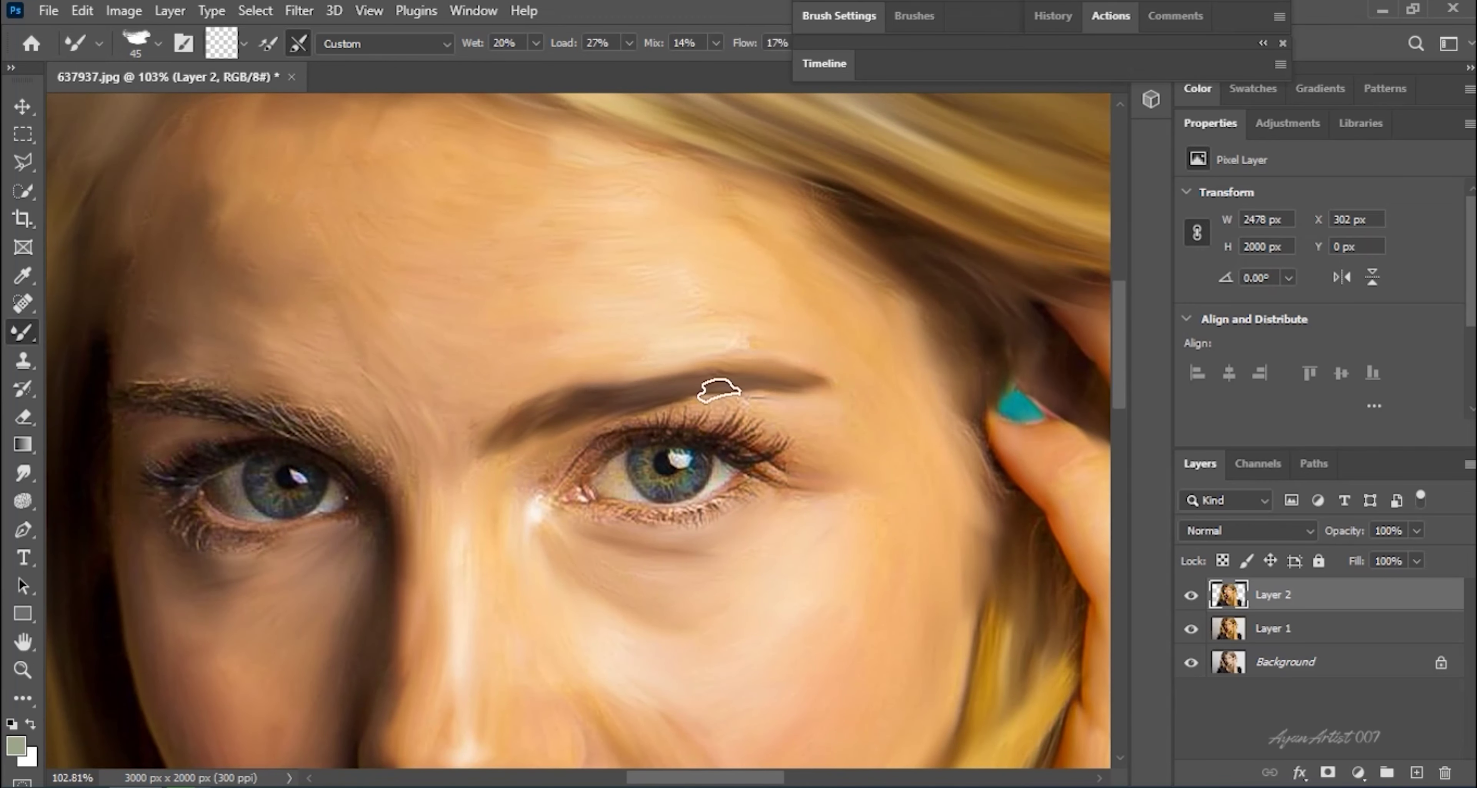
- Zoom in on the right eye and shrink the Mixer Brush for fine detail
scroll(527, 354, "left", 3)
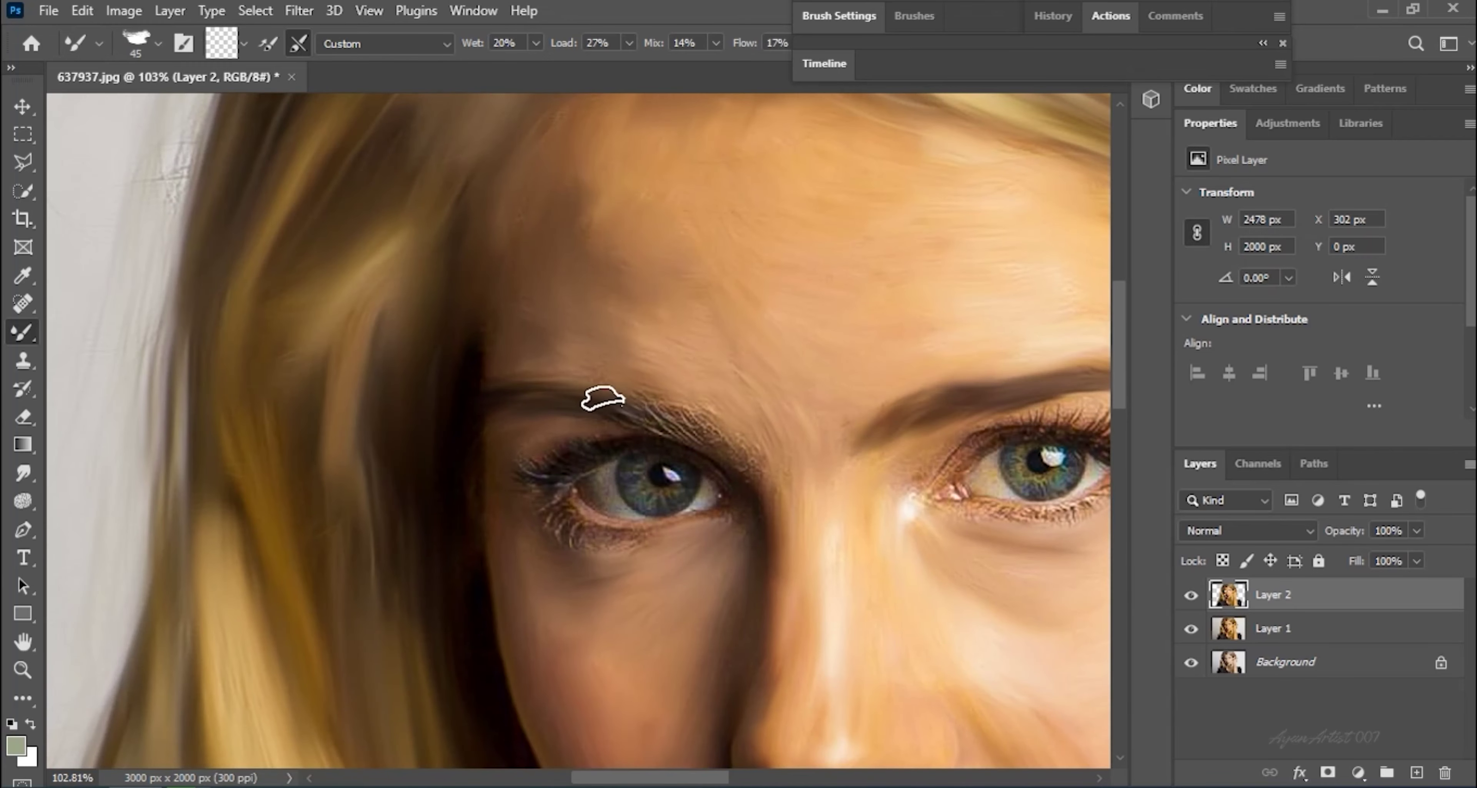
scroll(745, 407, "up", 2)
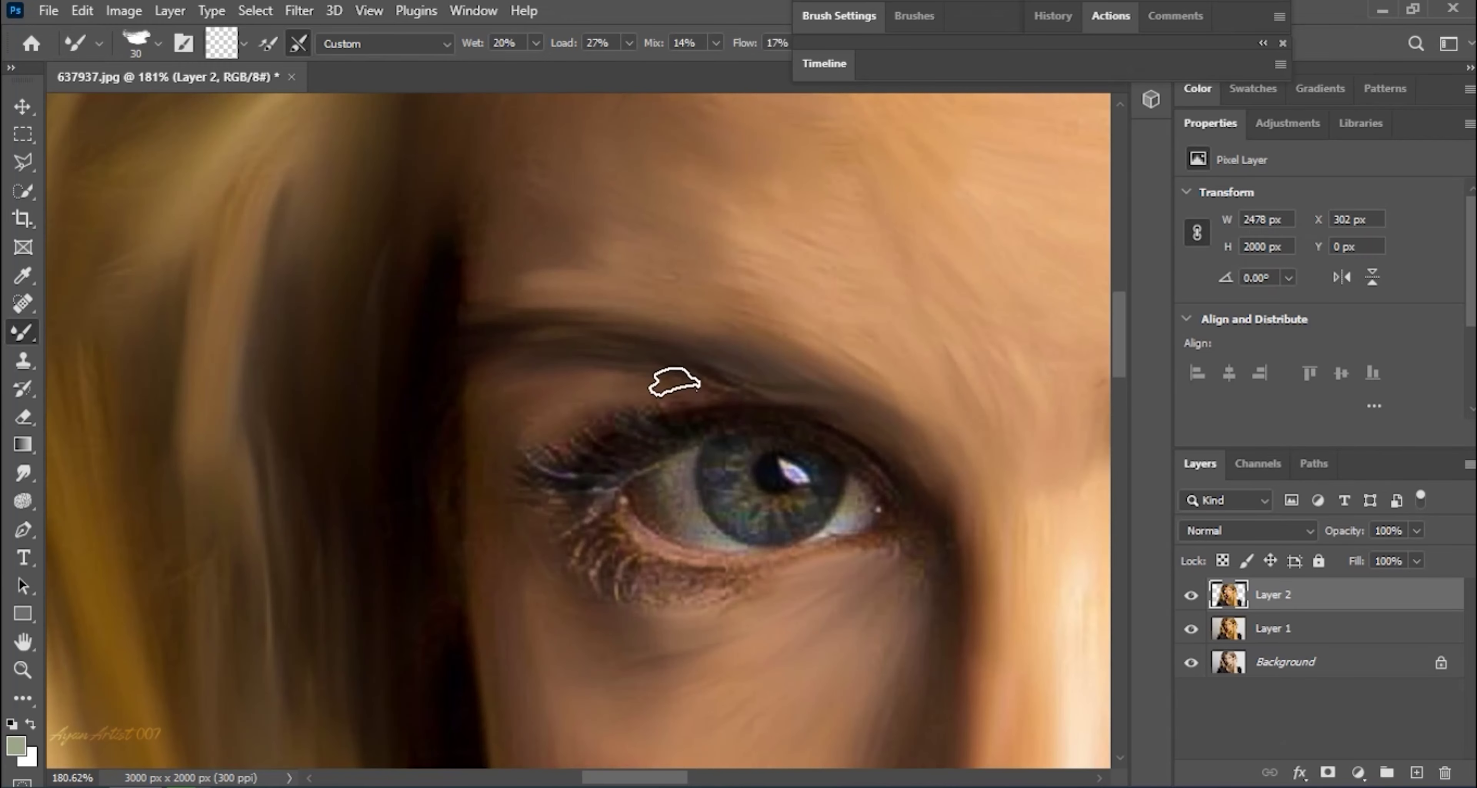
key("bracketleft")
scroll(516, 458, "down", 1)
scroll(553, 487, "down", 1)
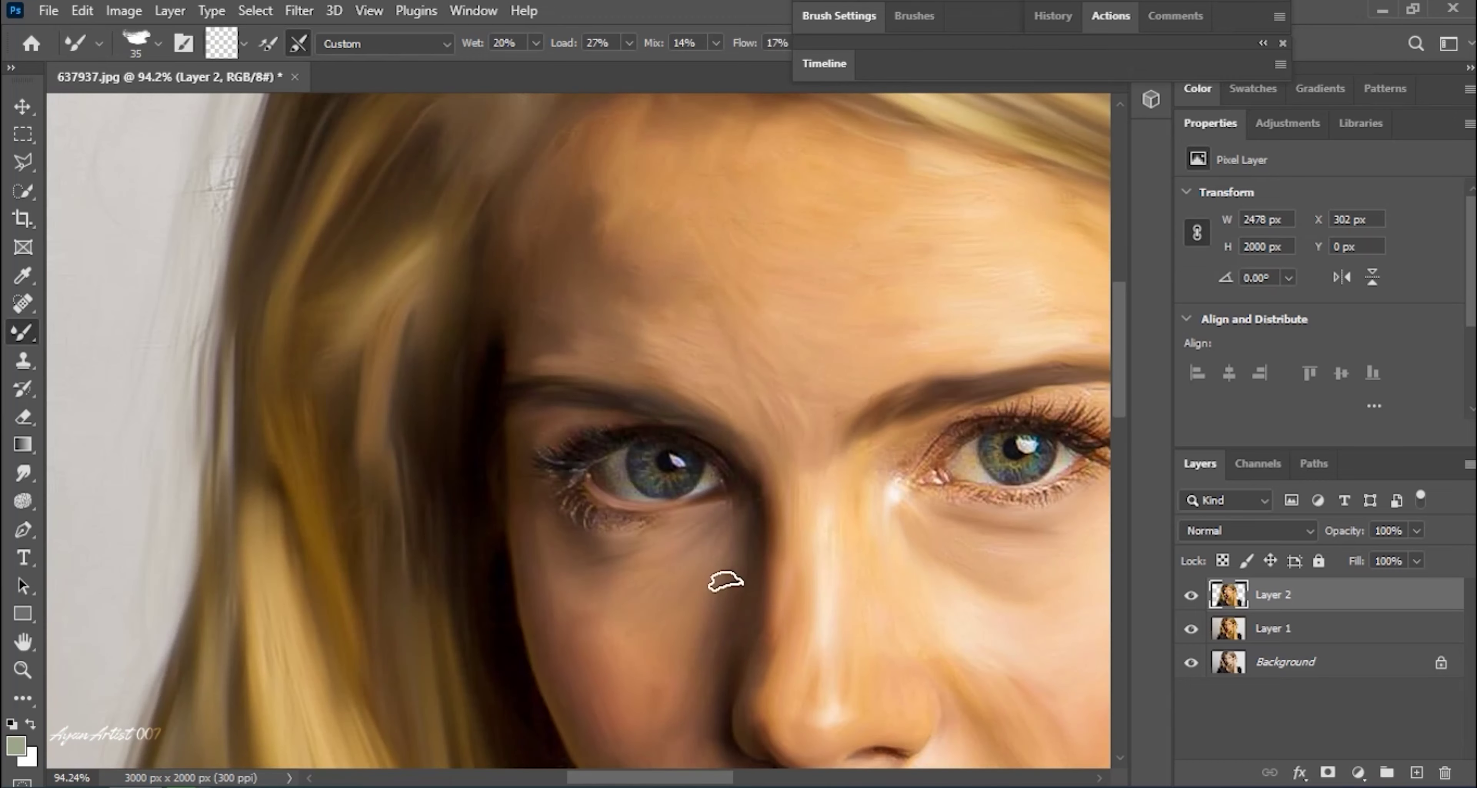
key("bracketright")
scroll(579, 515, "up", 1)
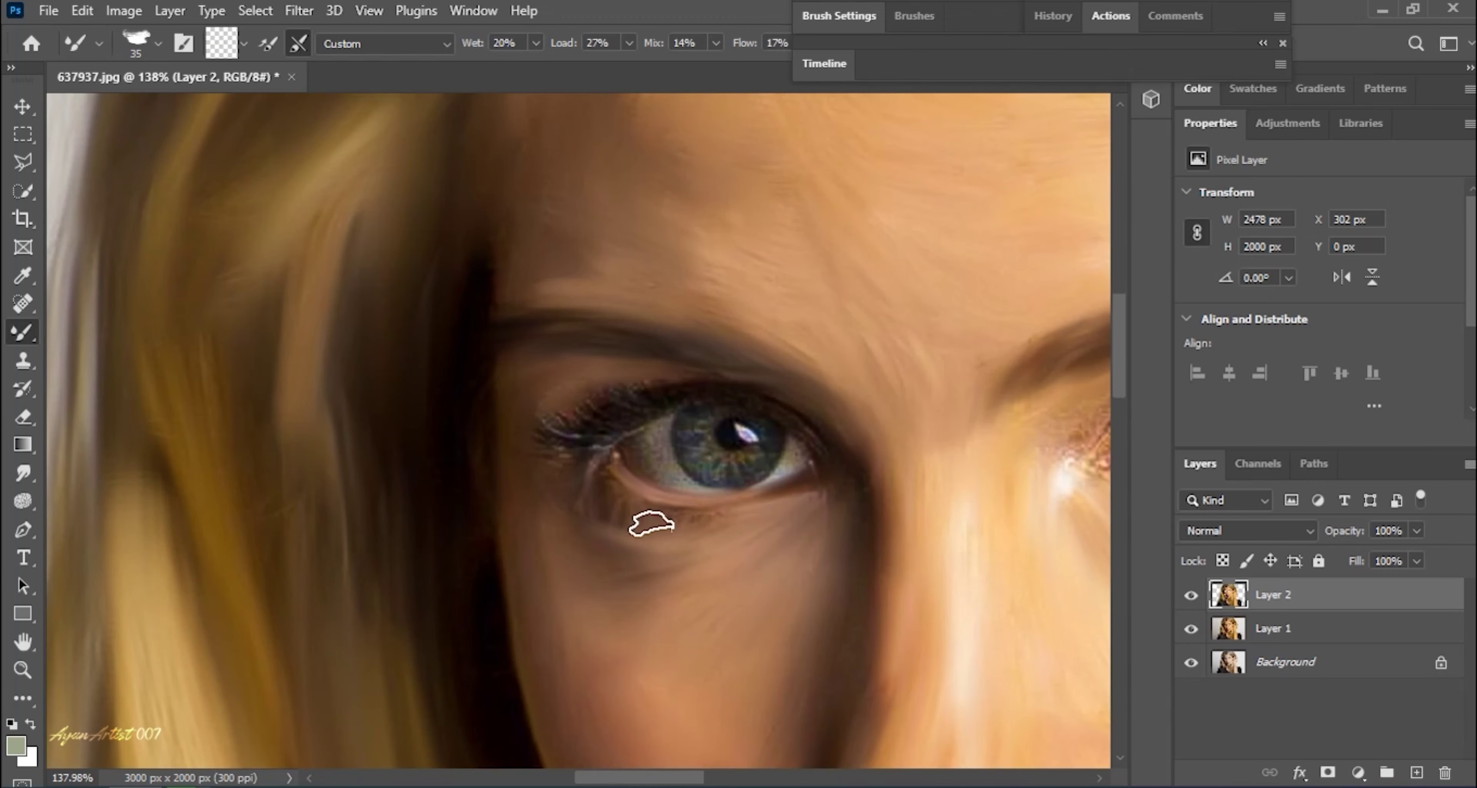
scroll(556, 473, "down", 1)
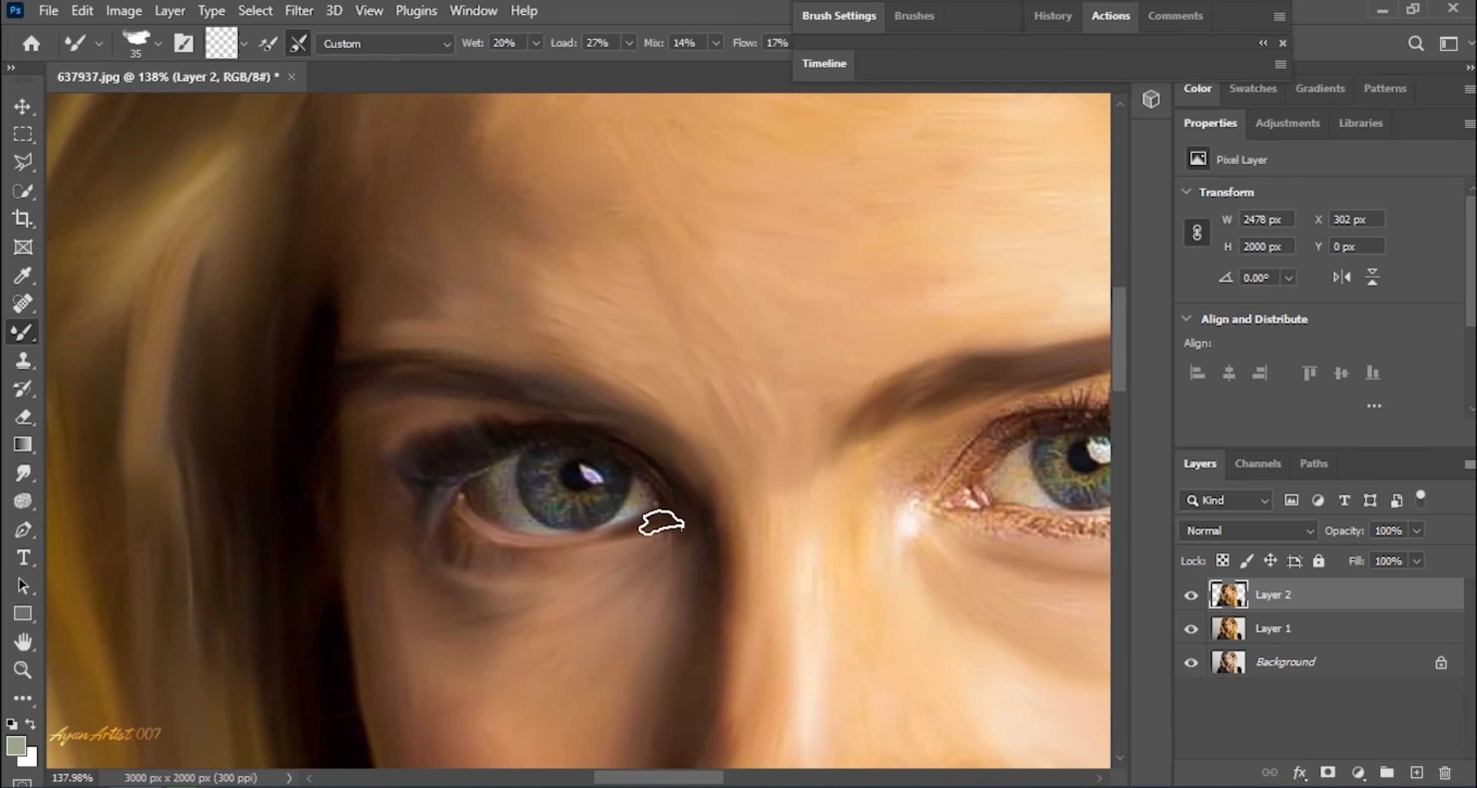
key("bracketleft")
key("bracketleft")
key("bracketleft")
scroll(650, 518, "up", 3)
key("bracketleft")
key("bracketleft")
left_click_drag(413, 490, 527, 568)
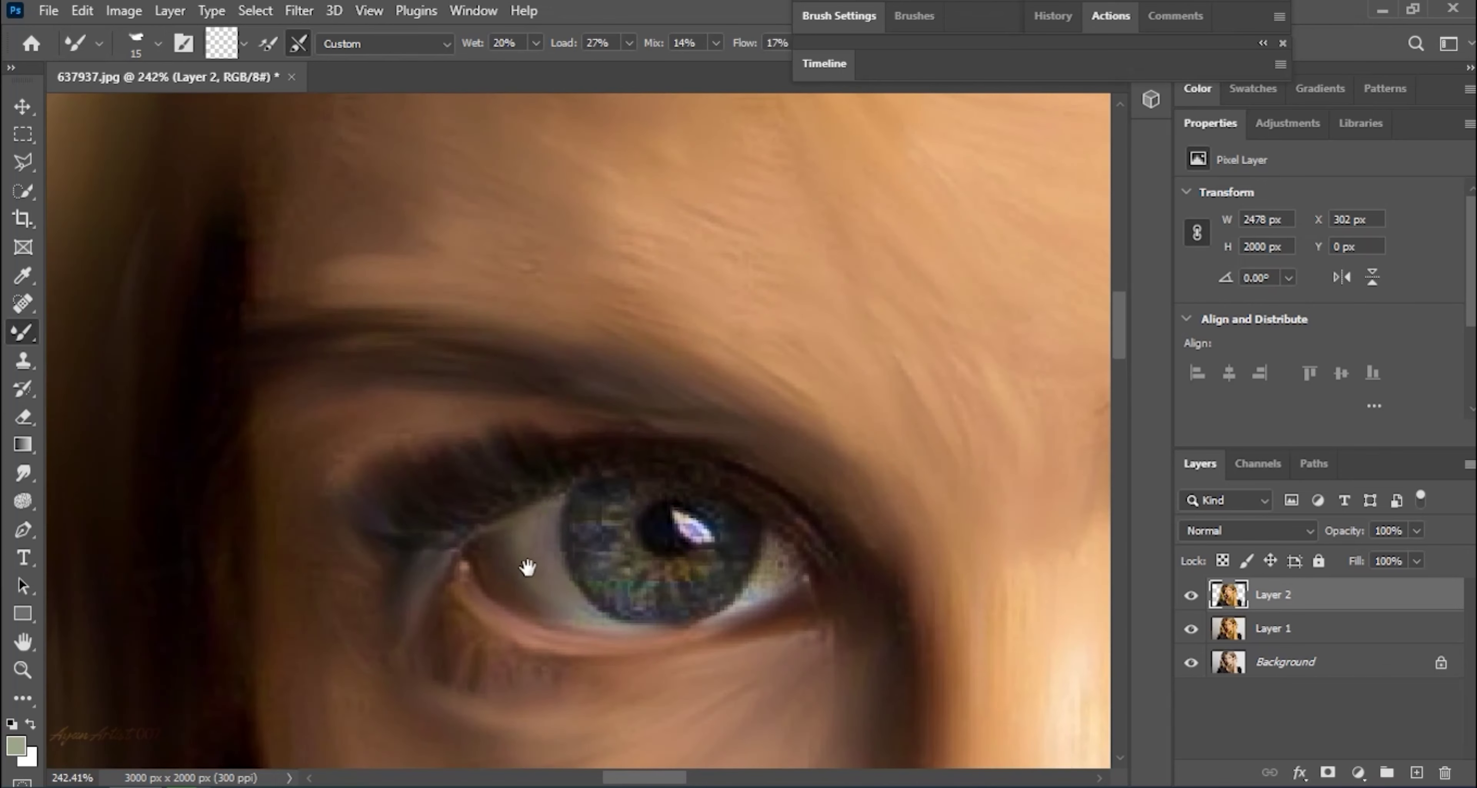
scroll(522, 547, "right", 3)
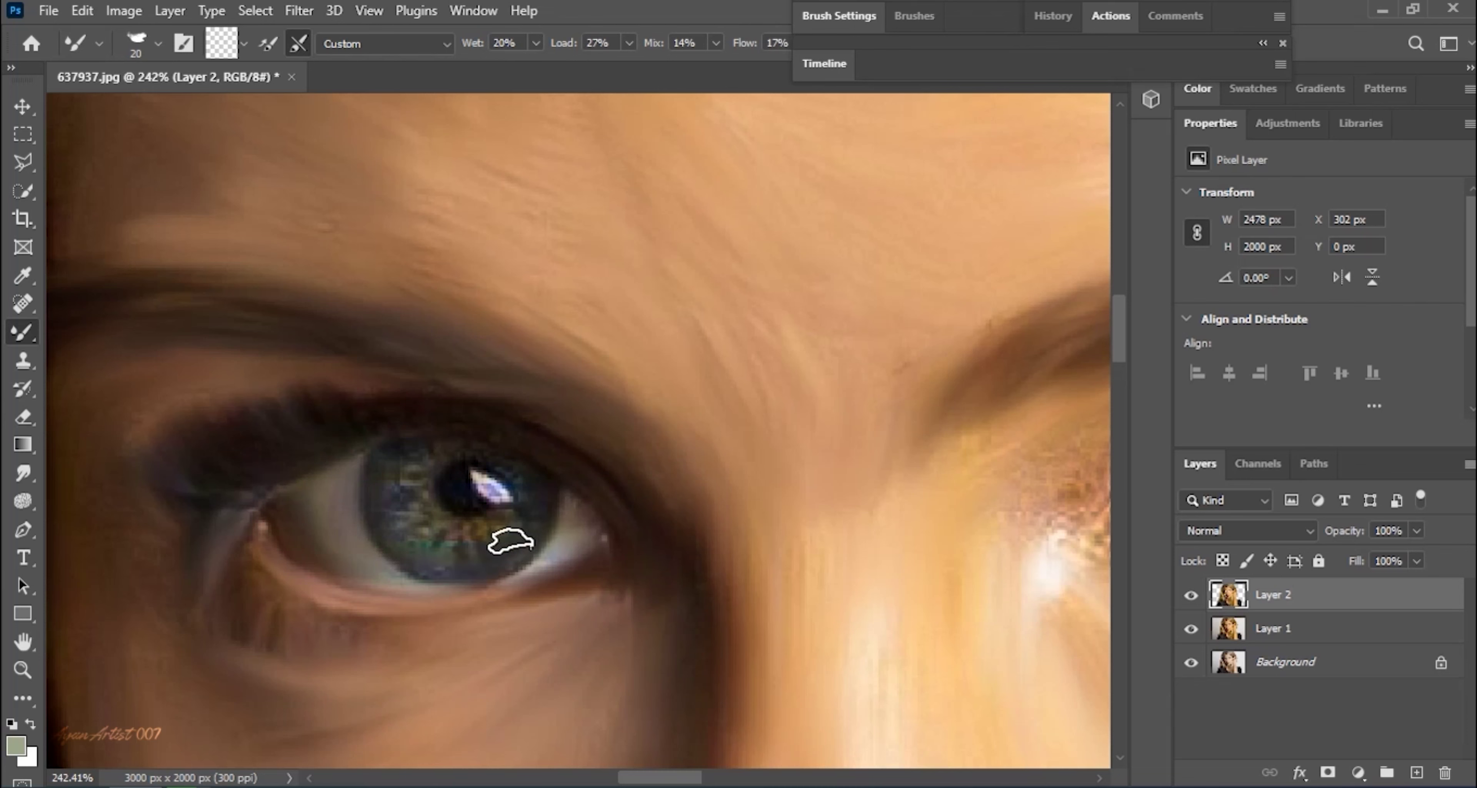
- Blend the iris and lashes of the right eye, fine-tuning the brush size
key("bracketright")
scroll(478, 510, "down", 3)
scroll(396, 554, "up", 1)
key("bracketright")
scroll(650, 583, "down", 3)
scroll(676, 560, "up", 3)
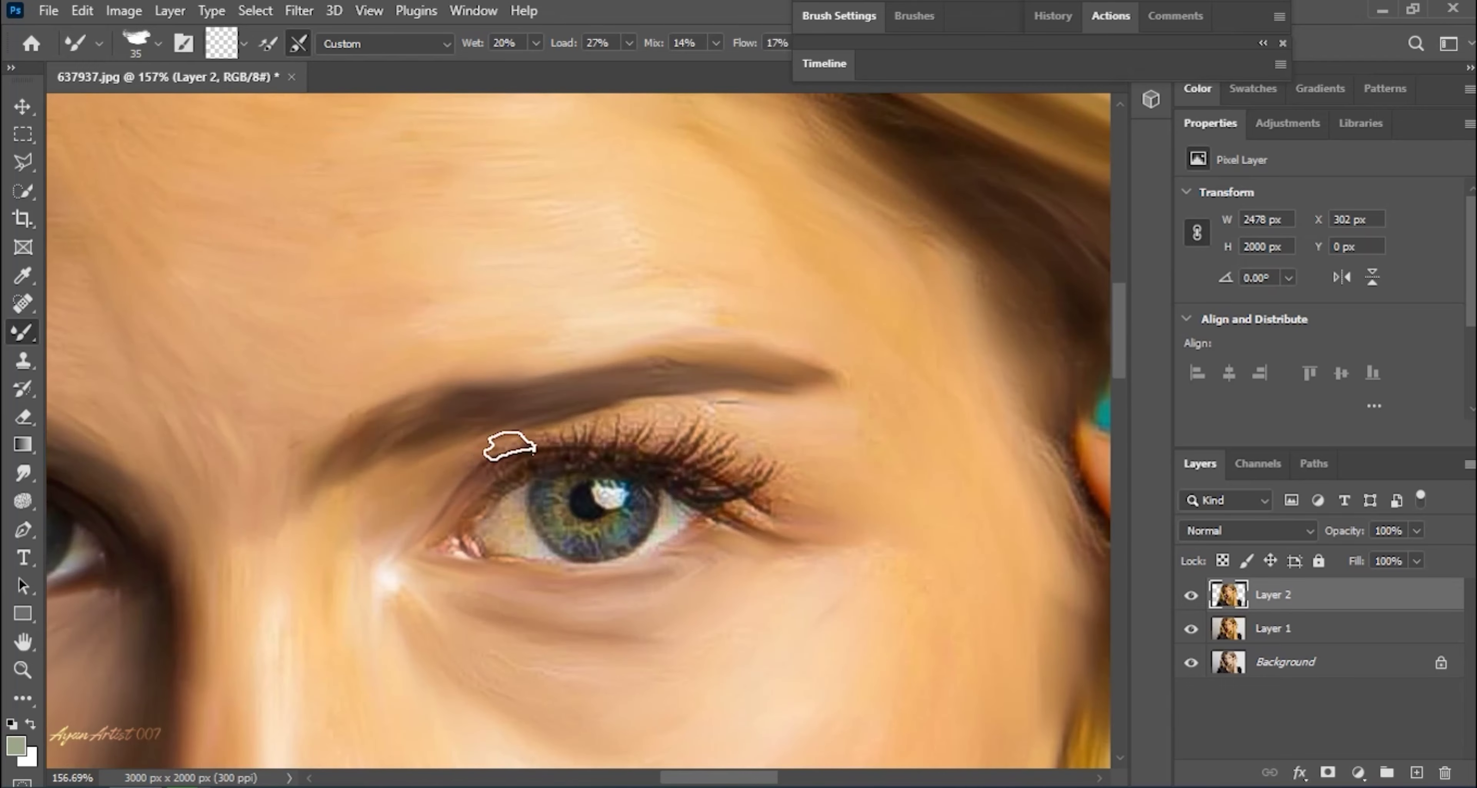
key("bracketright")
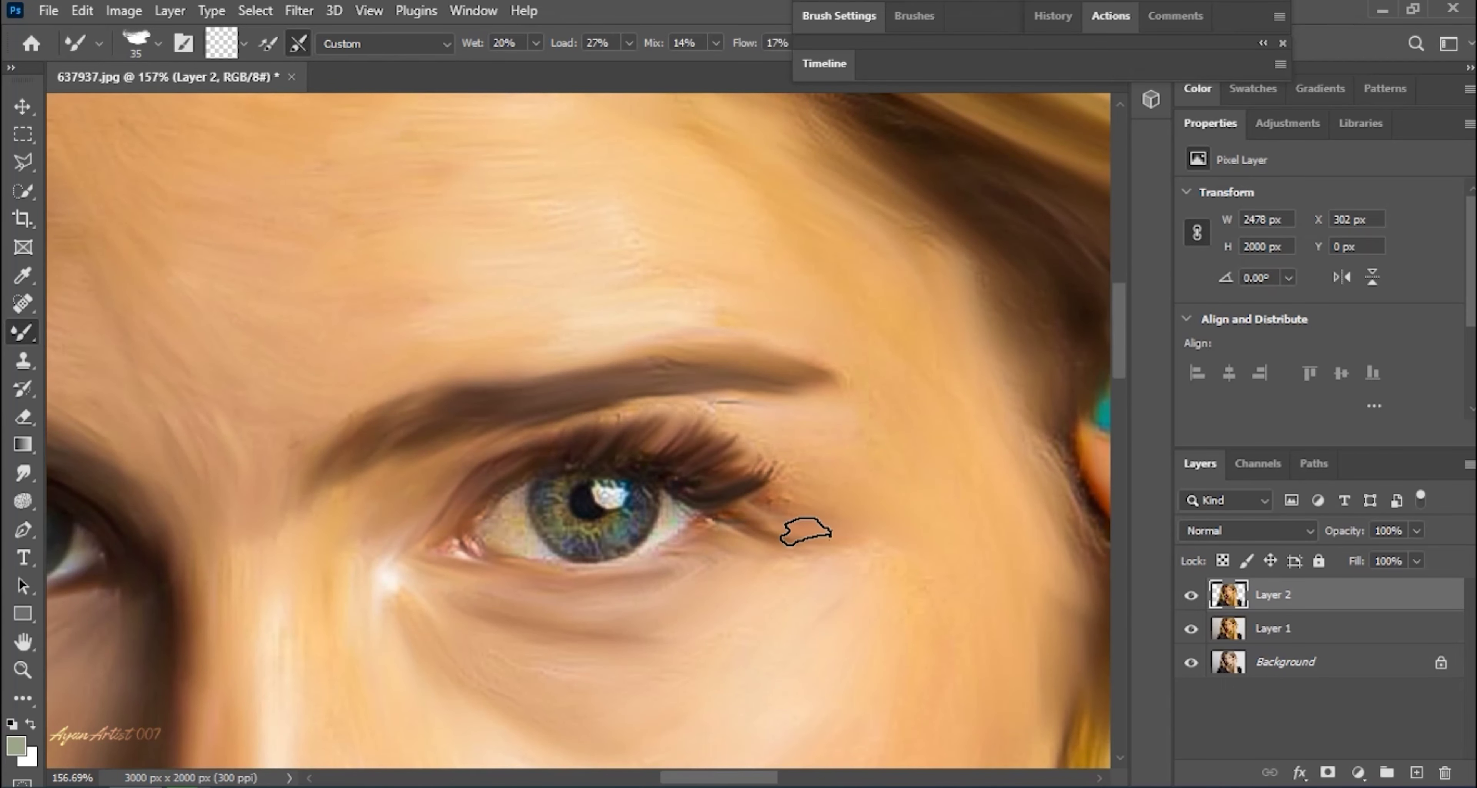
scroll(663, 455, "down", 2)
key("bracketleft")
scroll(765, 530, "up", 3)
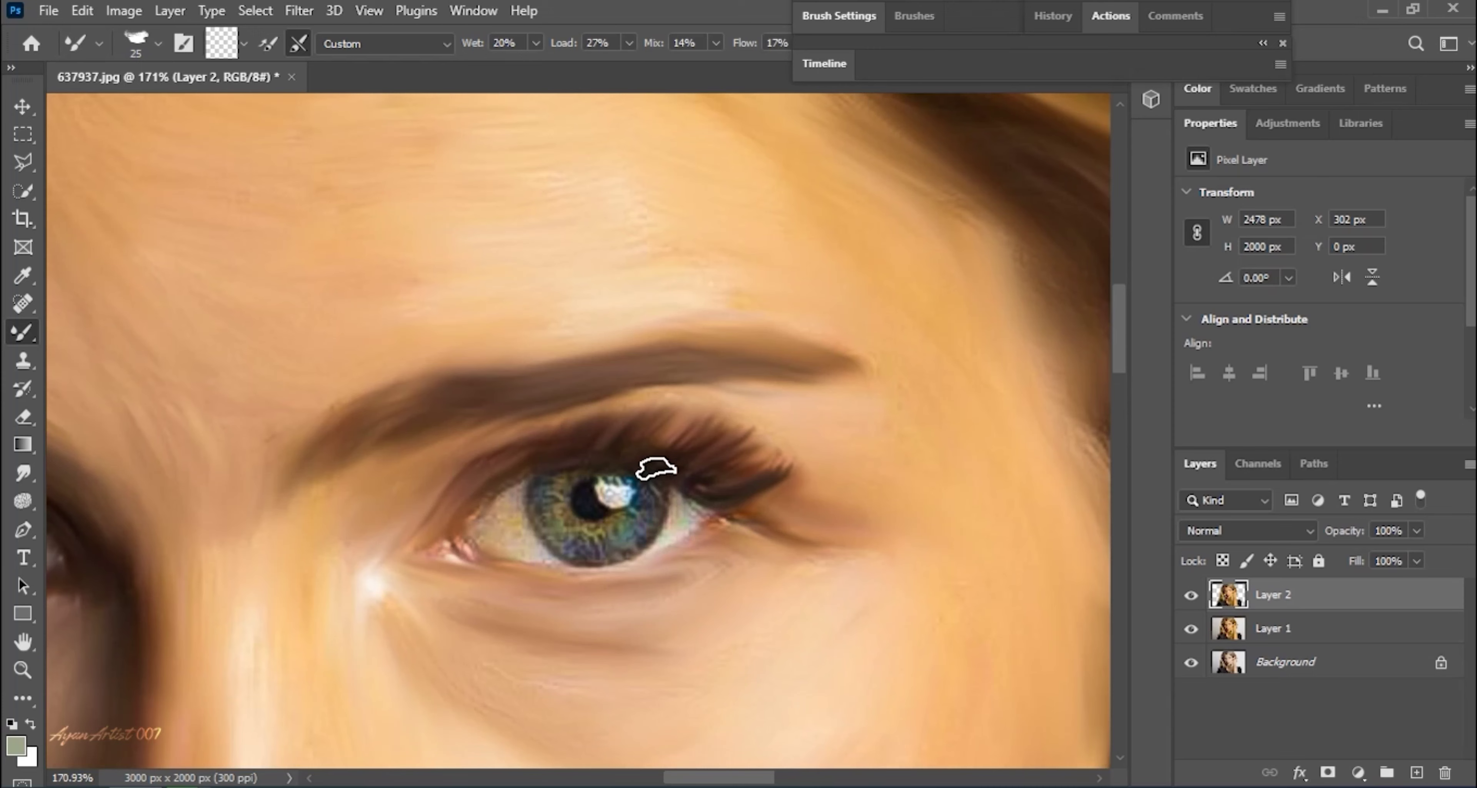
key("bracketleft")
scroll(526, 524, "up", 2)
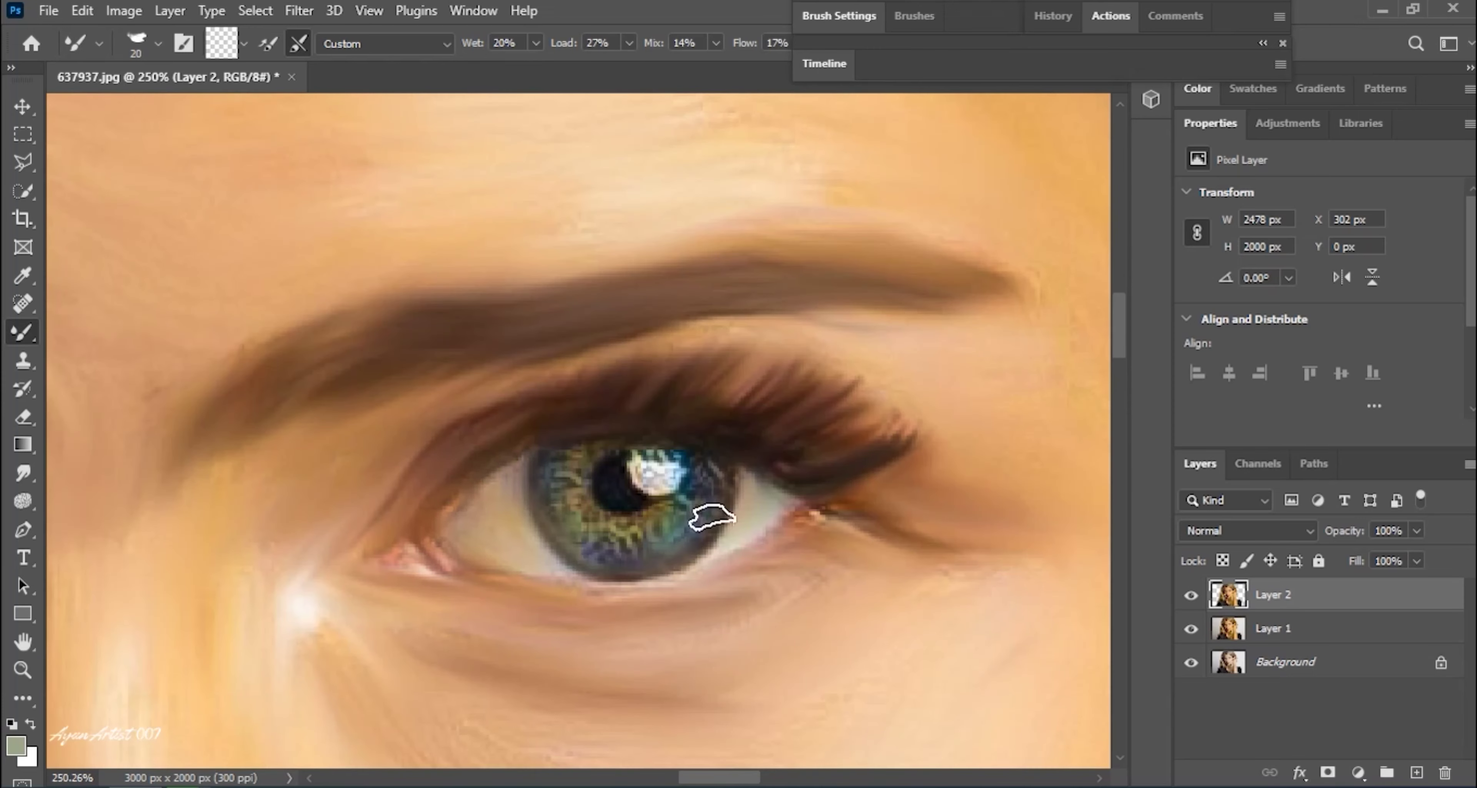
key("bracketleft")
scroll(755, 610, "down", 3)
scroll(682, 596, "up", 2)
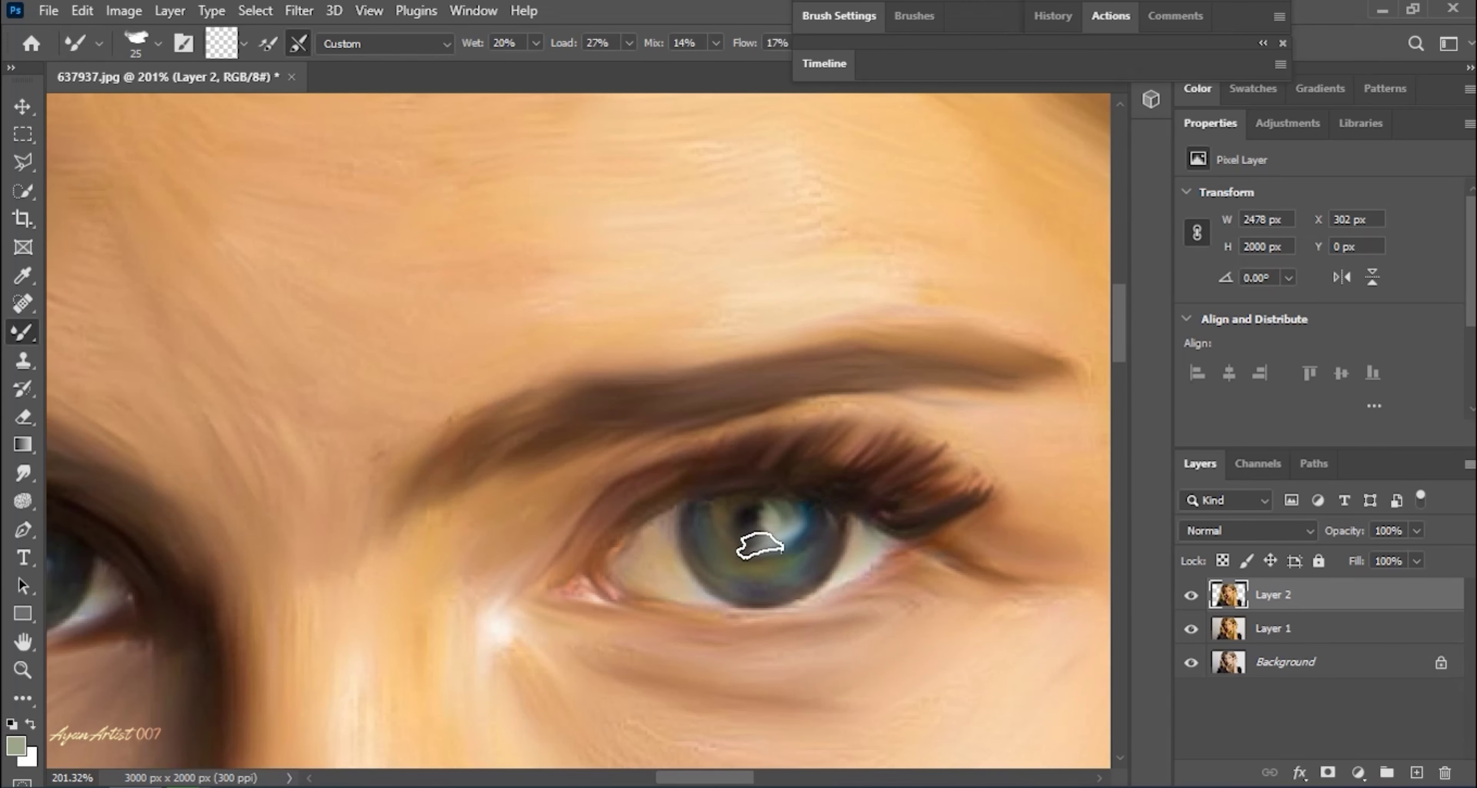
key("bracketleft")
scroll(759, 544, "down", 2)
scroll(765, 568, "down", 1)
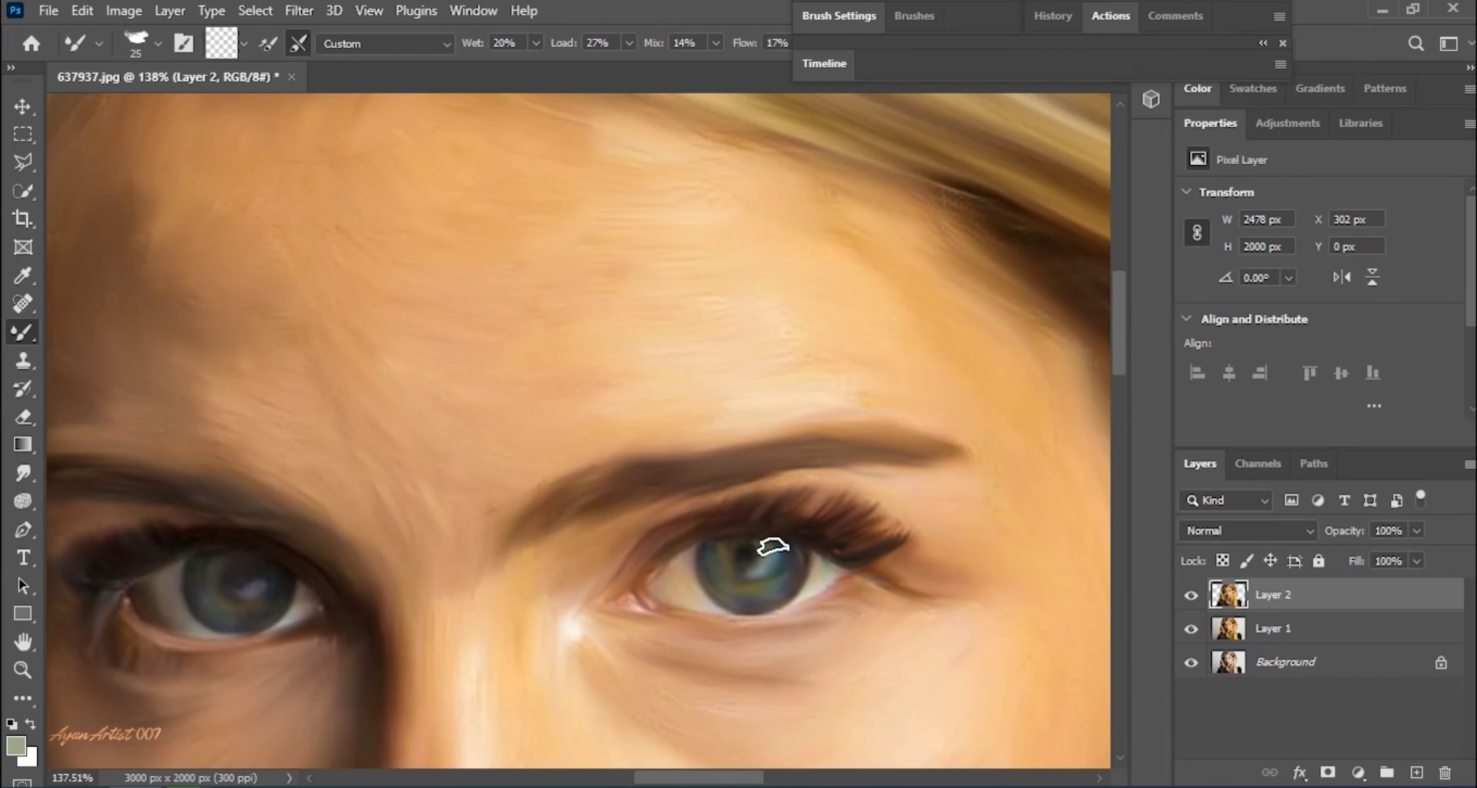
scroll(772, 547, "down", 5)
scroll(656, 511, "up", 5)
- Resize the brush through 40, 60 and up to 500, then shrink it for the face
key("bracketright")
scroll(632, 434, "down", 4)
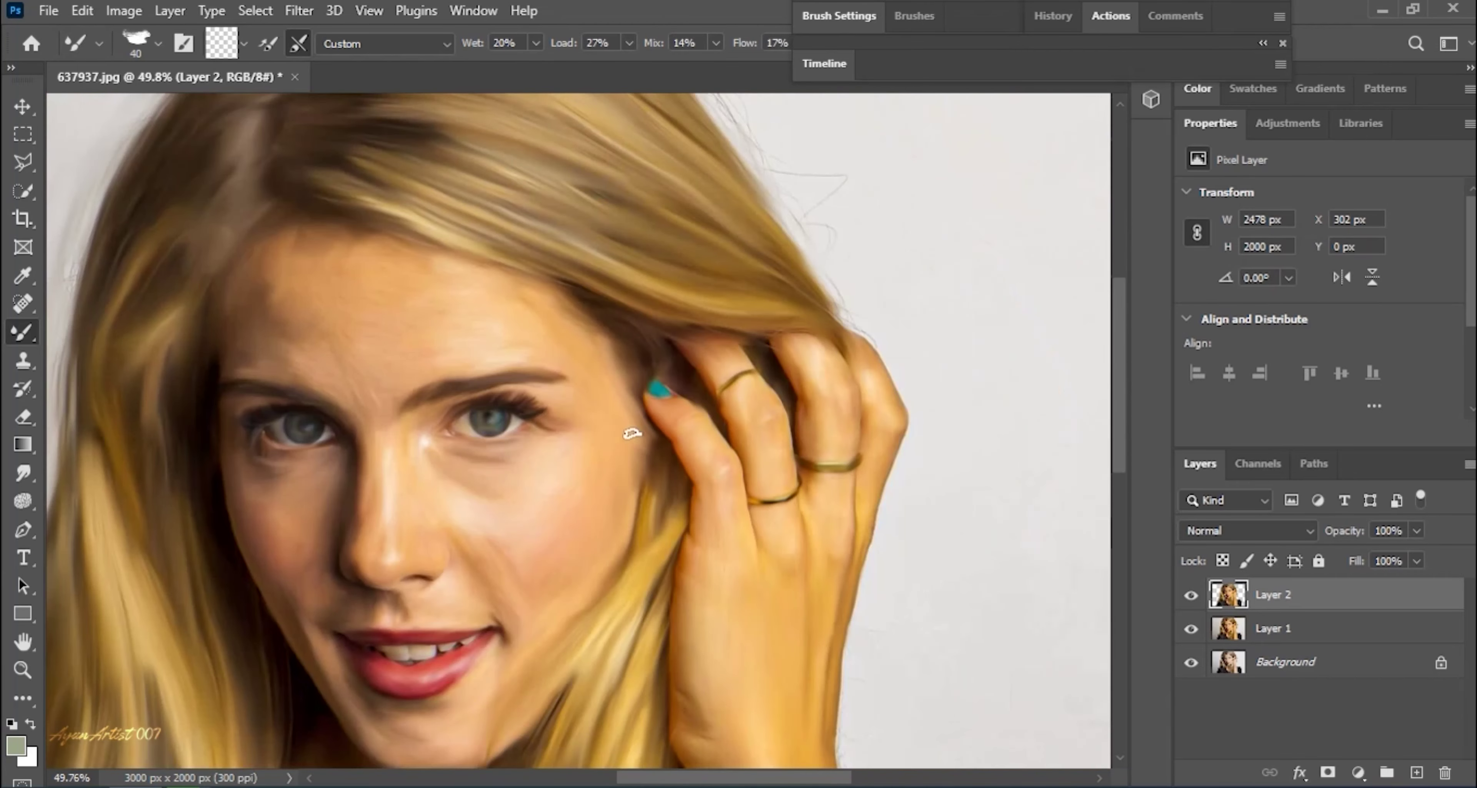
key("bracketright")
key("bracketright")
scroll(632, 434, "up", 2)
scroll(748, 212, "down", 2)
scroll(902, 349, "up", 3)
key("bracketleft")
key("bracketleft")
key("bracketleft")
scroll(824, 501, "down", 2)
scroll(676, 487, "up", 3)
scroll(713, 406, "down", 3)
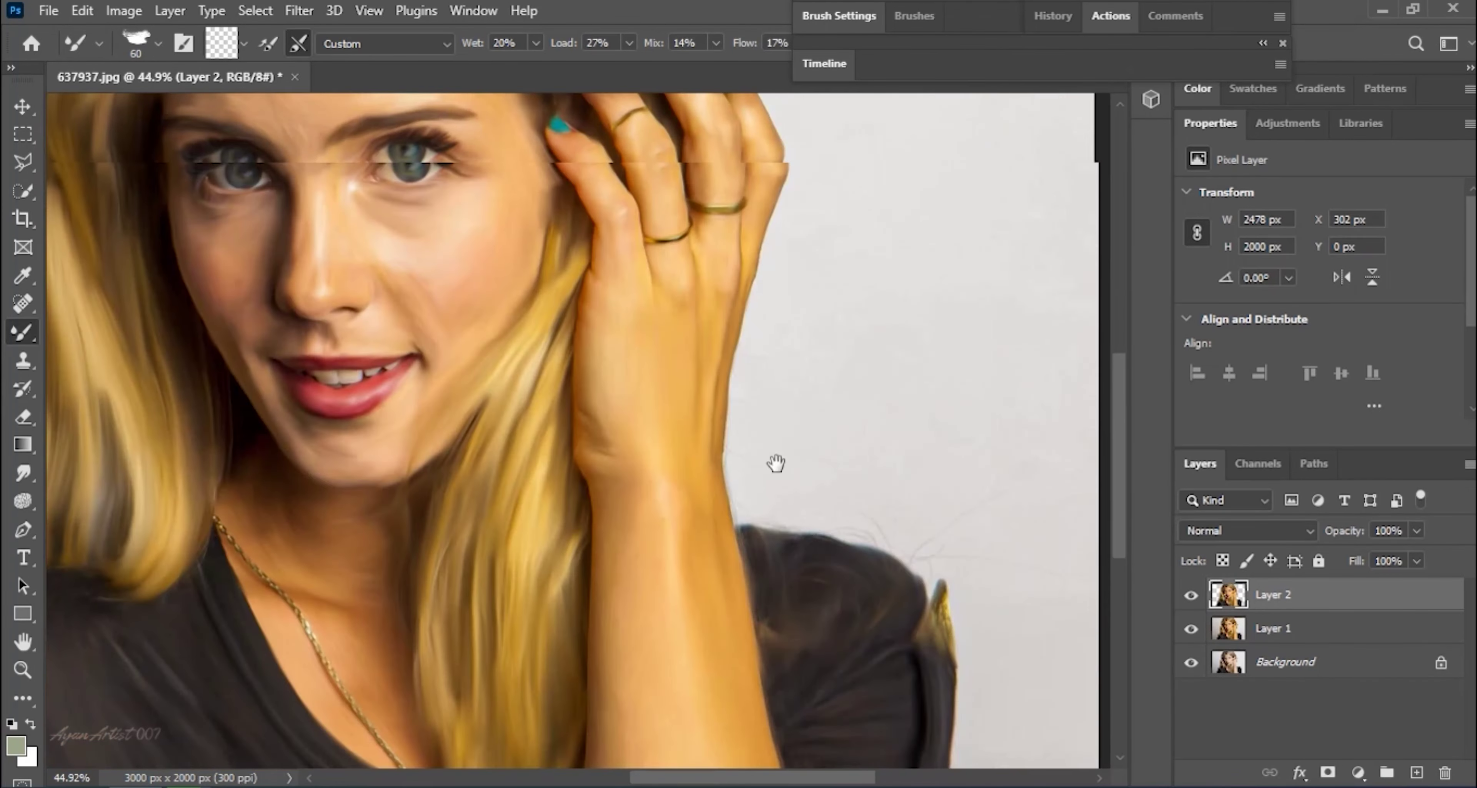
scroll(778, 462, "down", 3)
key("bracketright")
scroll(316, 229, "down", 1)
key("bracketright")
key("bracketright")
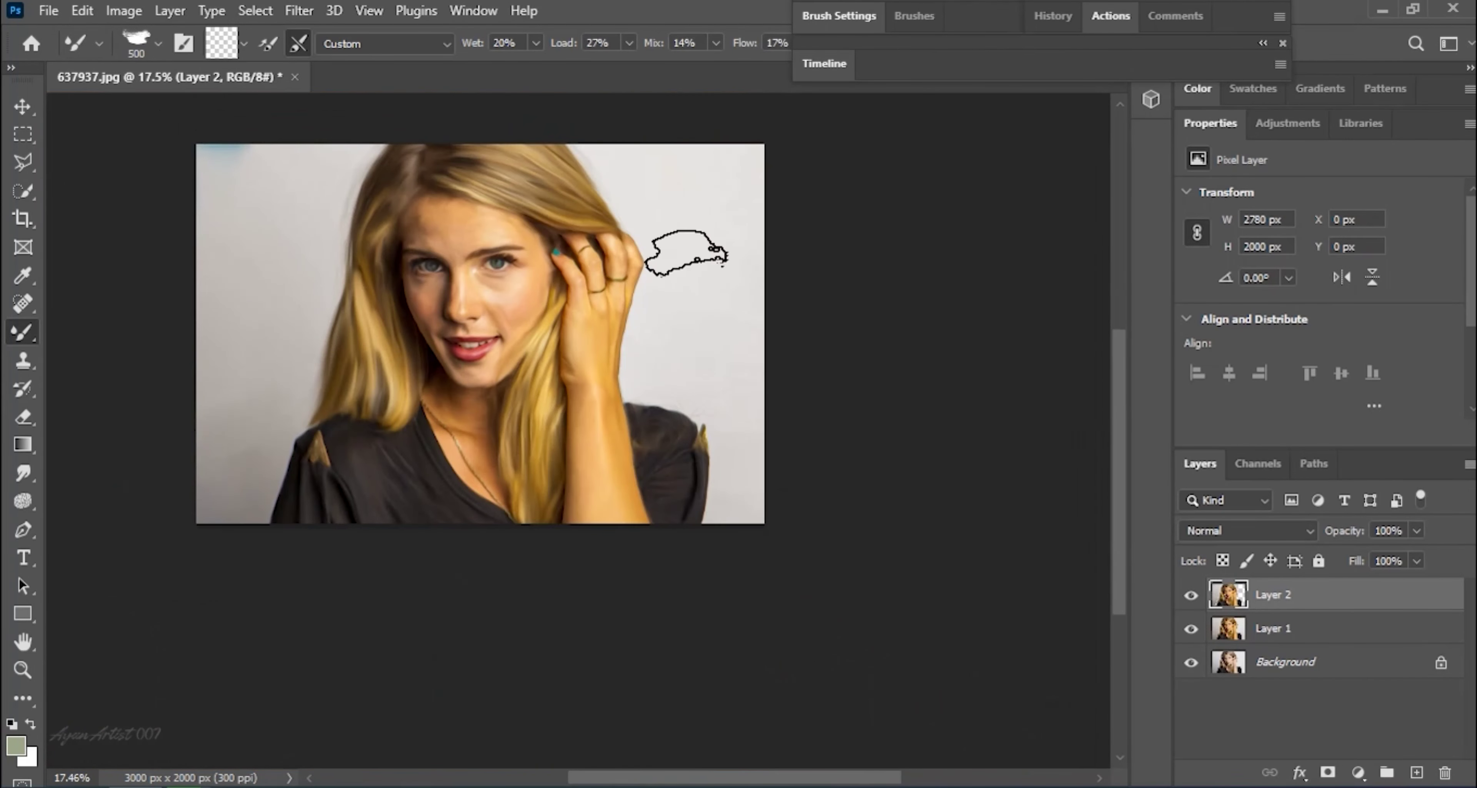
scroll(757, 272, "up", 3)
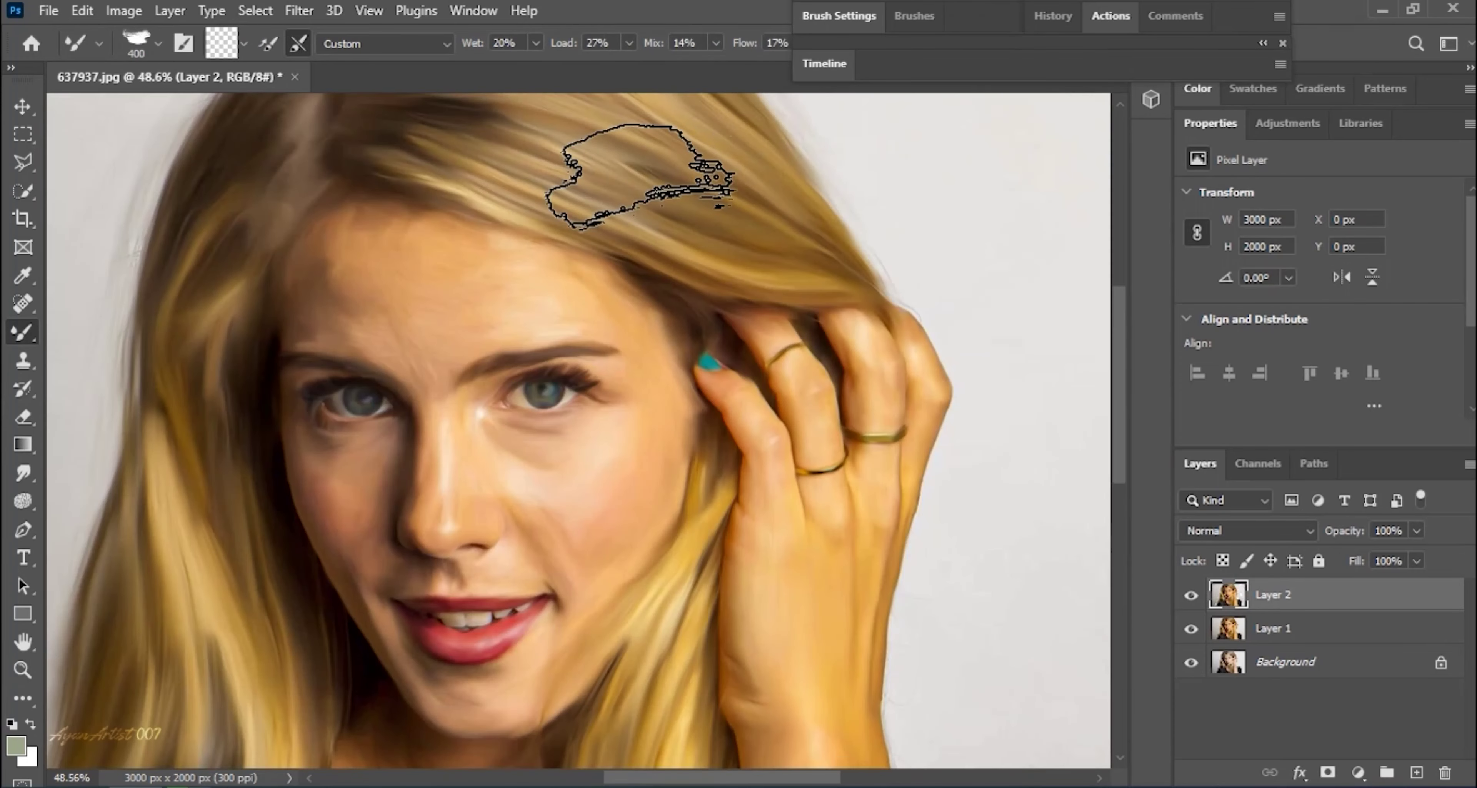
scroll(627, 148, "up", 2)
key("bracketleft")
key("bracketleft")
key("bracketleft")
scroll(445, 387, "down", 2)
scroll(274, 683, "down", 2)
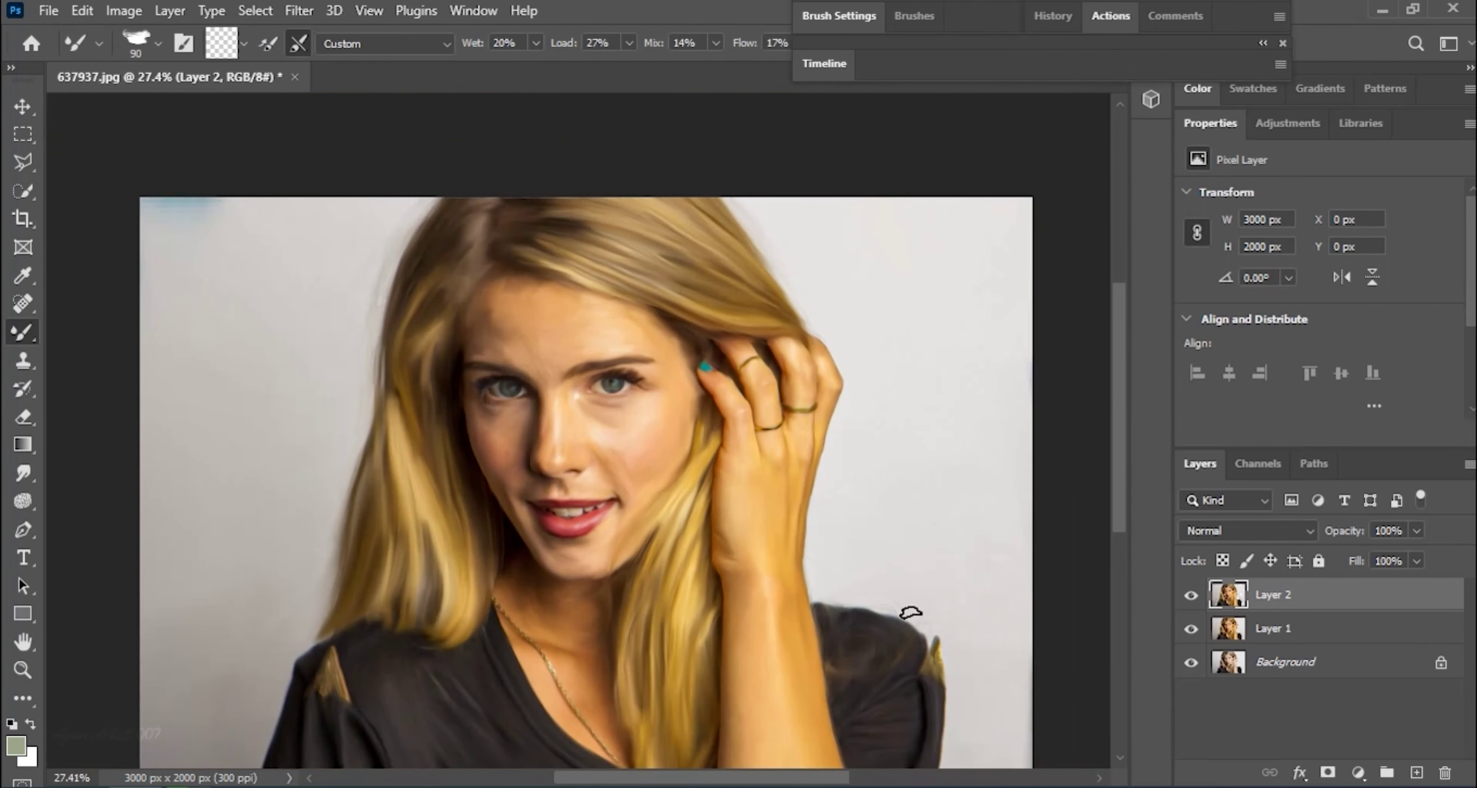
scroll(907, 613, "up", 1)
- Add Layer 3 and paint broad yellow (ffff00) strokes down the left background
left_click(1416, 772)
key("bracketright")
key("bracketright")
key("bracketright")
left_click(221, 43)
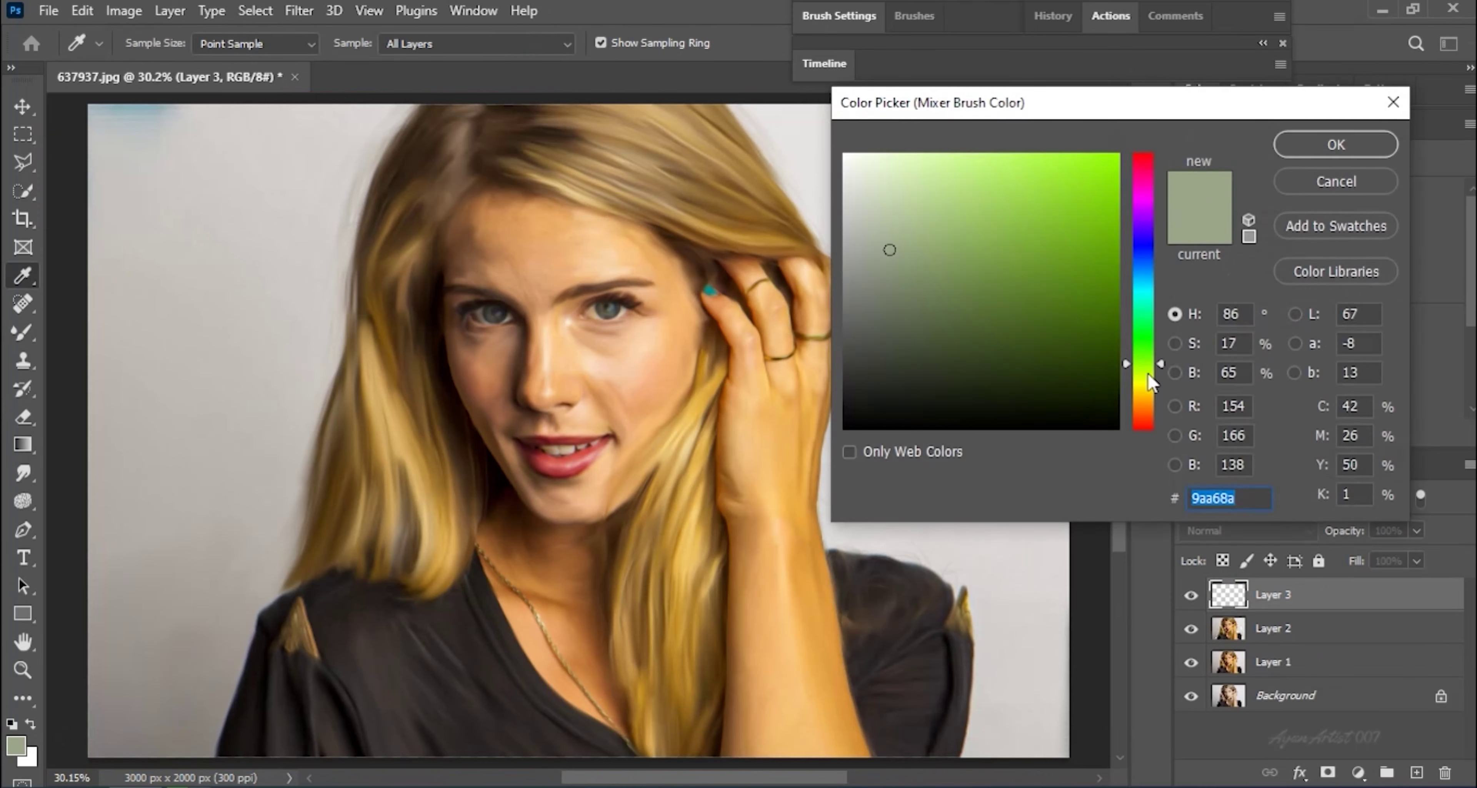
type("ffff00")
key("Return")
key("bracketright")
key("bracketright")
key("bracketright")
scroll(252, 364, "down", 2)
left_click_drag(276, 266, 253, 361)
mouse_move(232, 423)
left_mouse_down()
mouse_move(198, 389)
mouse_move(192, 186)
left_mouse_up()
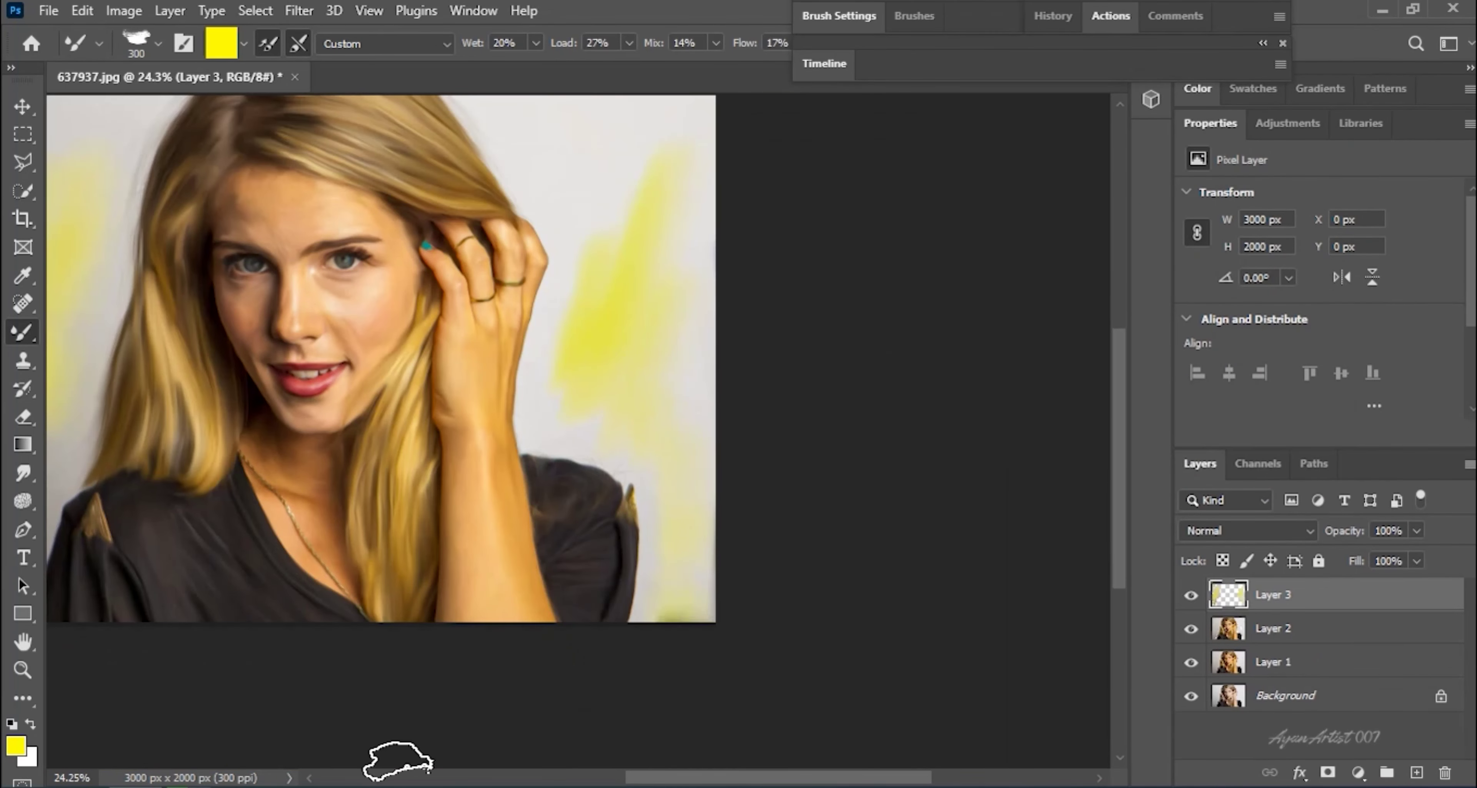
- Switch the Mixer Brush paint to orange with the brush at size 150
key("Return")
key("b")
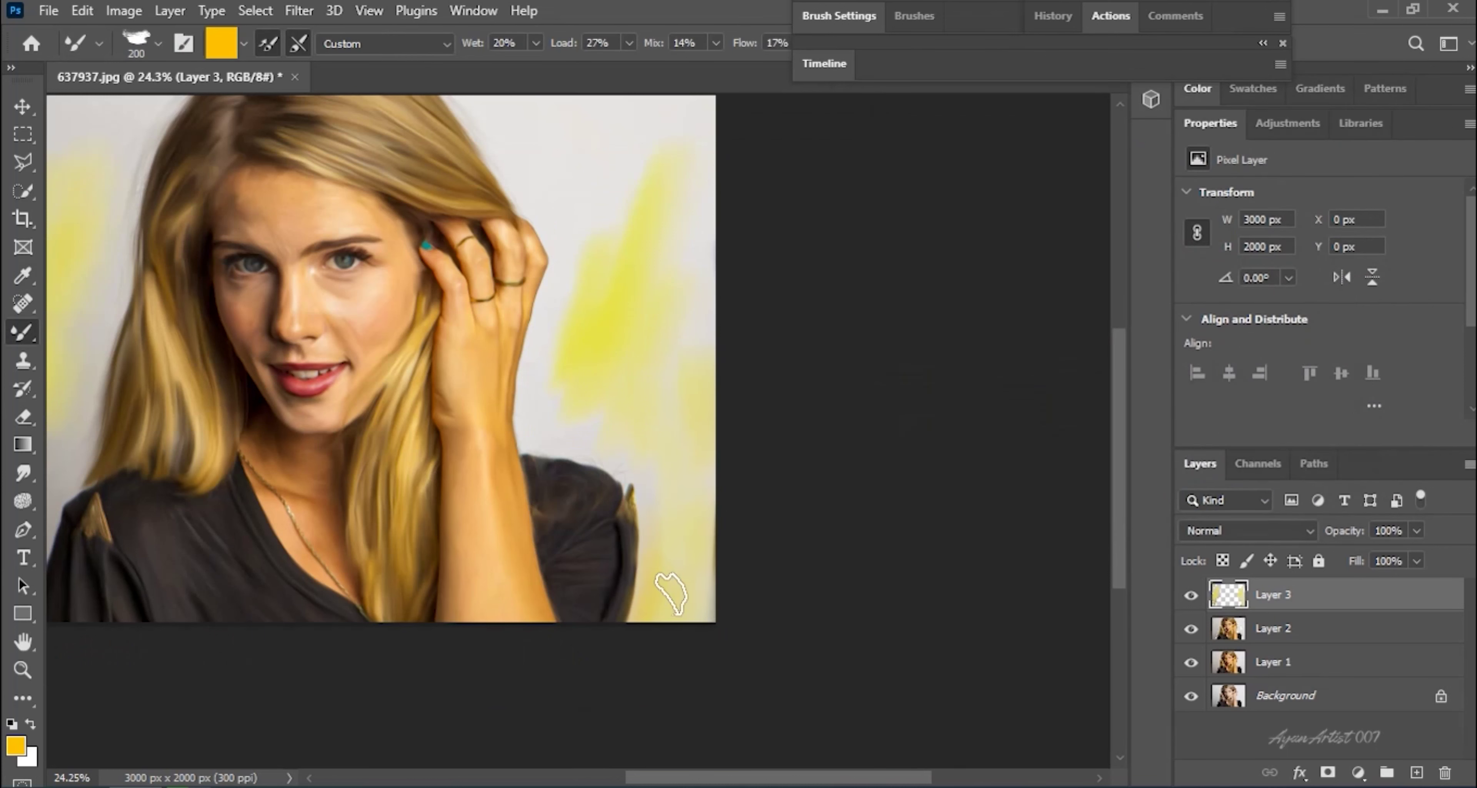
scroll(740, 504, "down", 2)
scroll(741, 504, "left", 8)
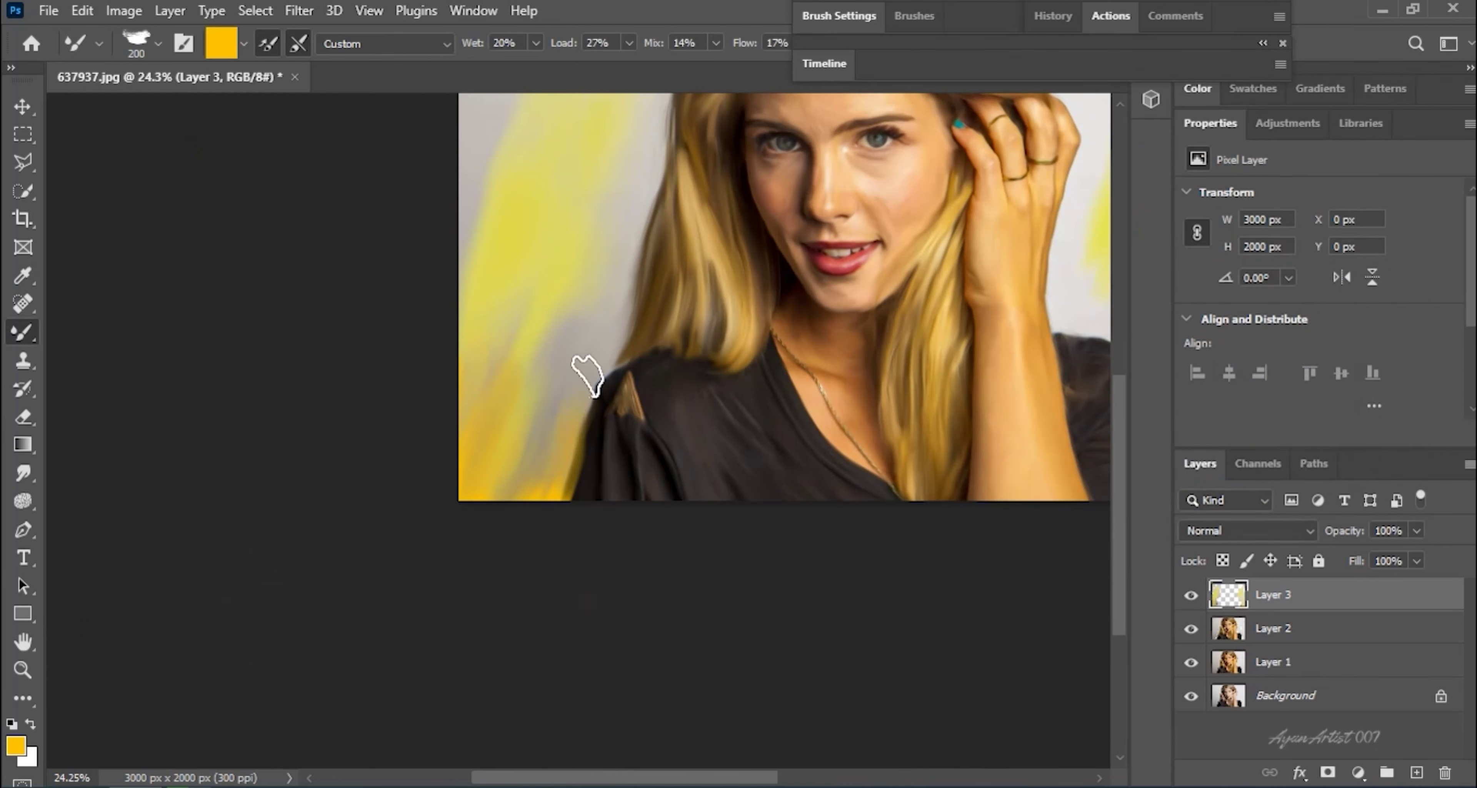
scroll(432, 386, "up", 3)
scroll(550, 338, "up", 2)
key("bracketleft")
key("bracketleft")
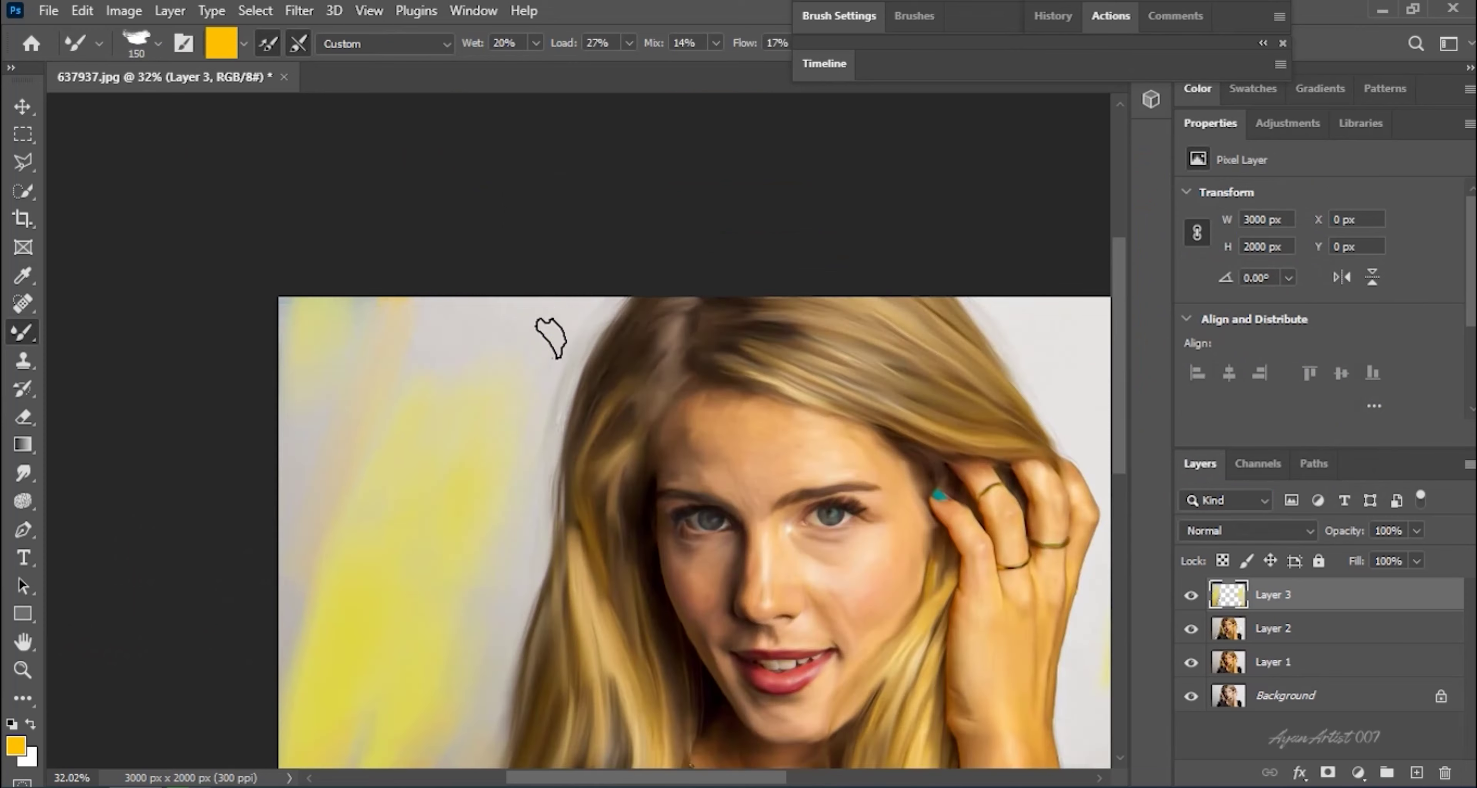
scroll(757, 395, "down", 1)
key("bracketleft")
key("bracketleft")
left_click(15, 744)
key("Return")
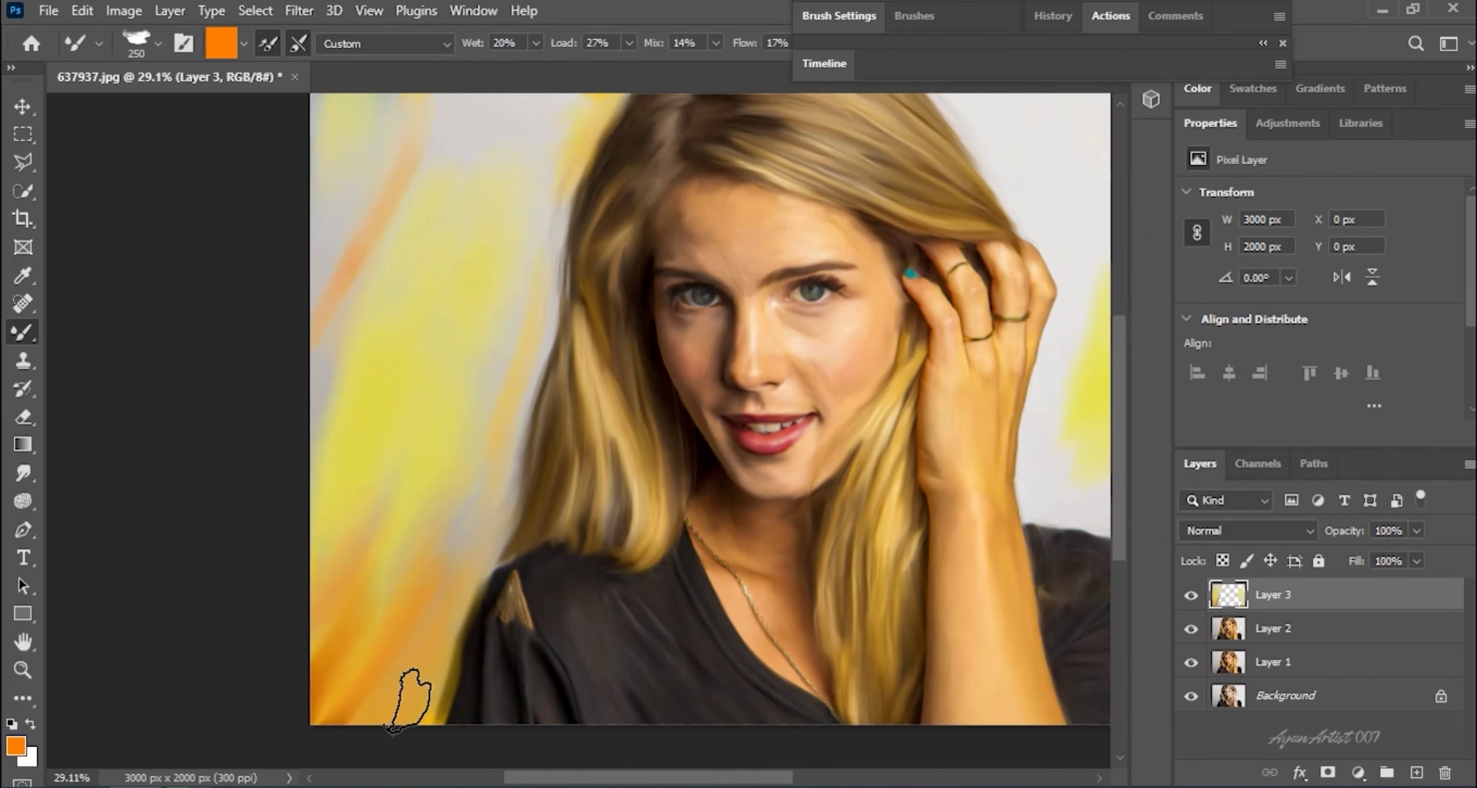
- Paint peach strokes along the hand's edge, with the brush resized between 500 and 300
scroll(350, 292, "down", 2)
scroll(376, 410, "up", 3)
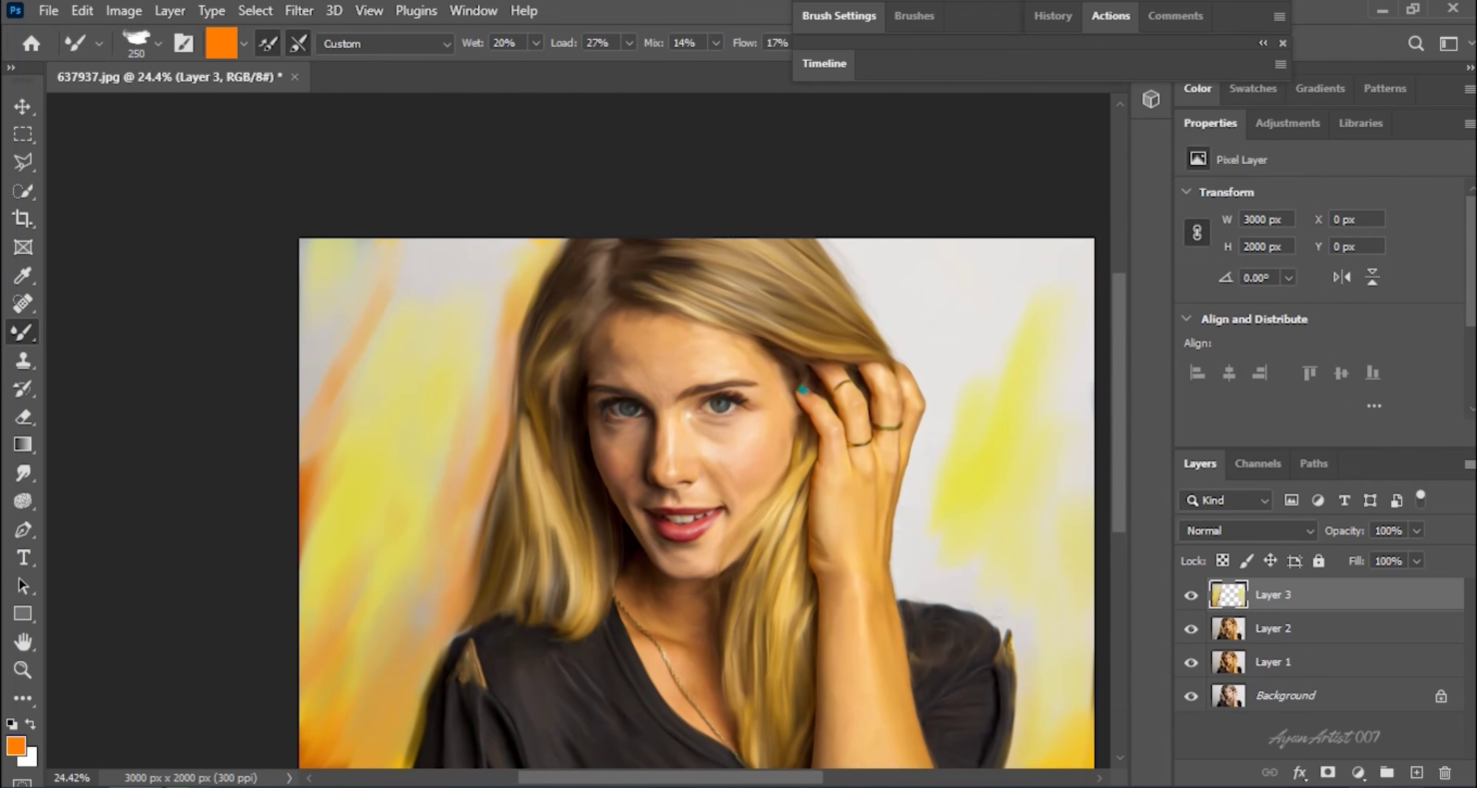
key("bracketright")
key("bracketright")
key("bracketright")
scroll(445, 346, "down", 2)
scroll(511, 198, "up", 2)
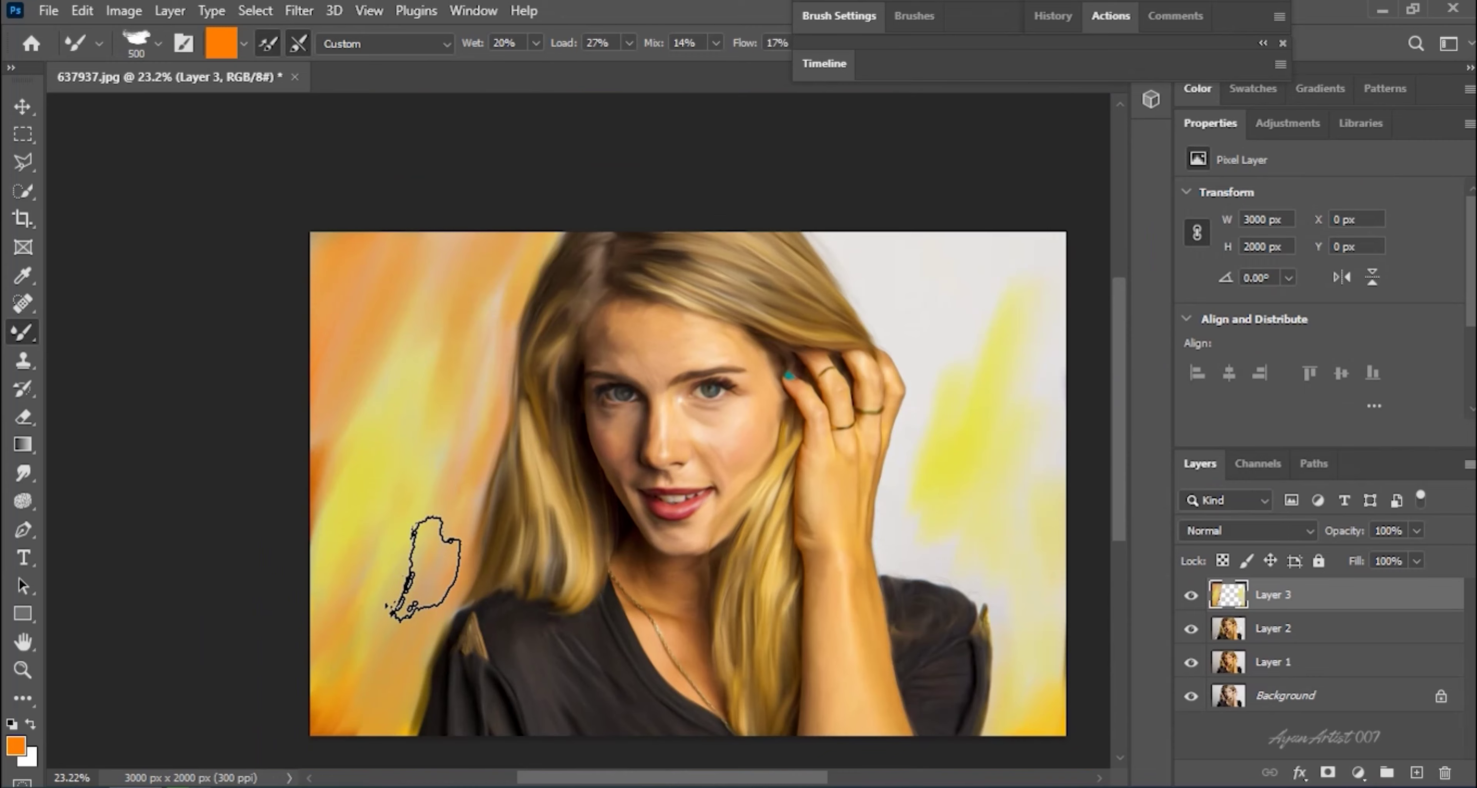
scroll(424, 568, "up", 2)
right_click(545, 280)
key("Escape")
key("bracketleft")
key("bracketleft")
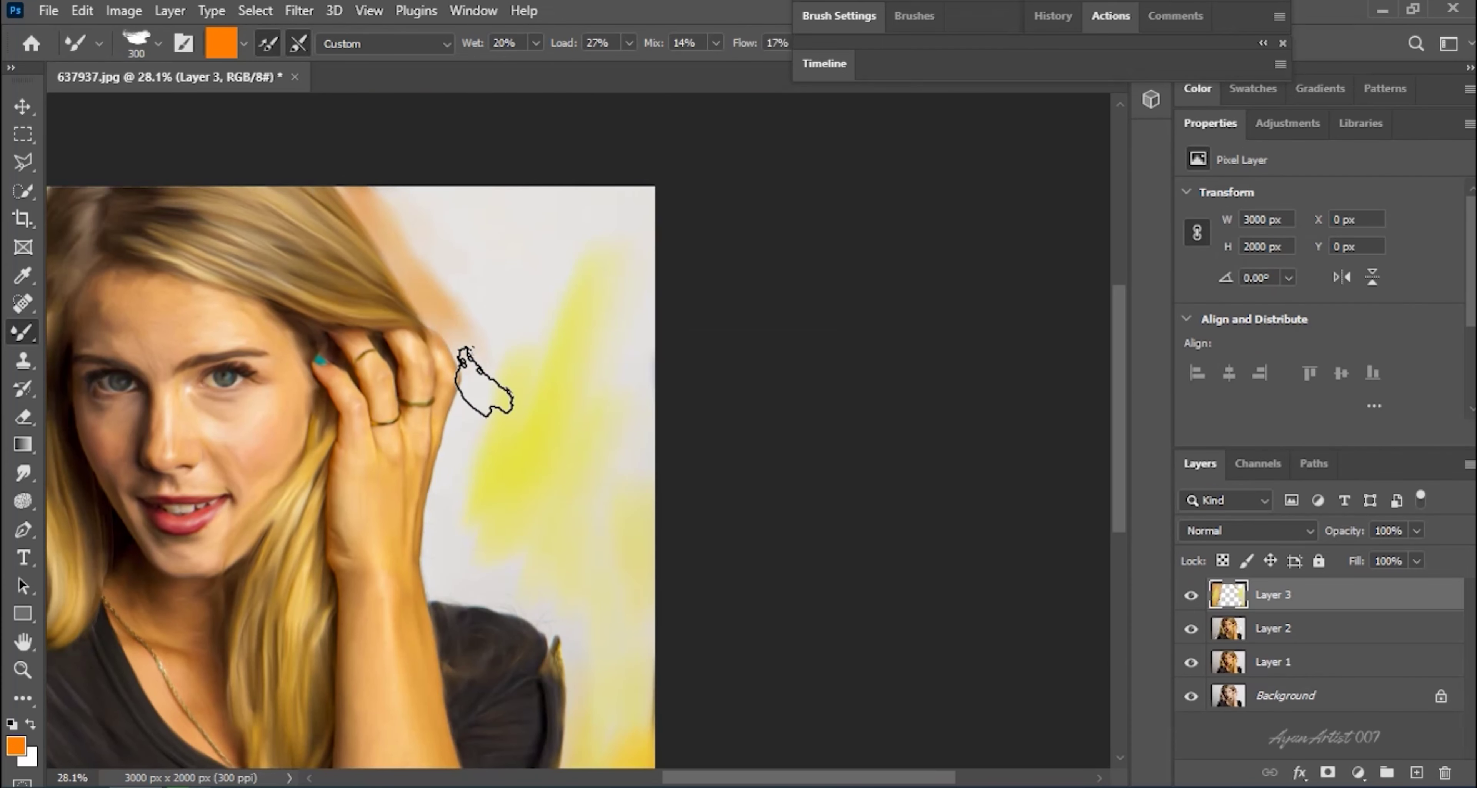
left_click_drag(485, 381, 471, 342)
key("bracketleft")
key("bracketleft")
key("bracketleft")
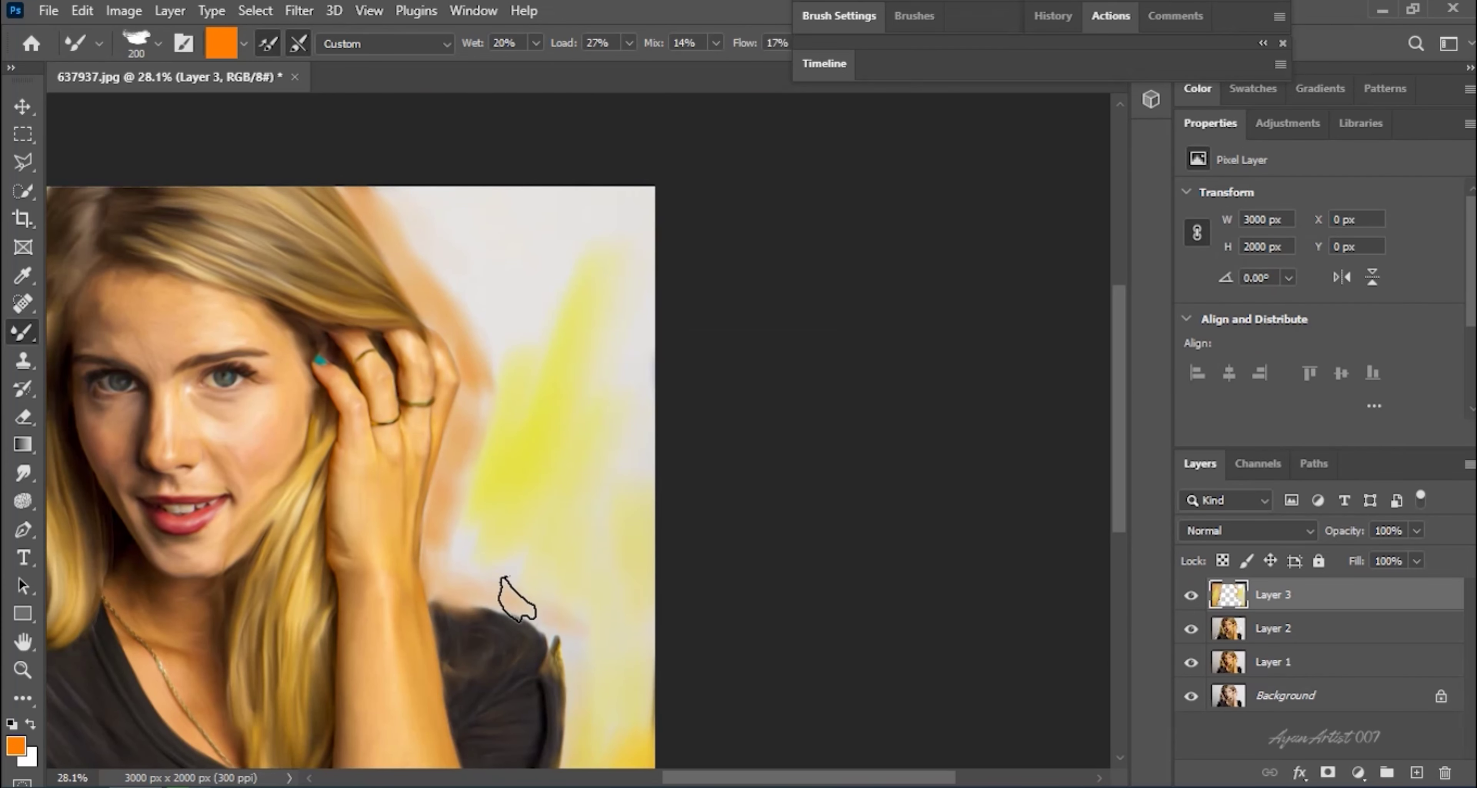
left_click_drag(516, 599, 497, 448)
key("bracketright")
- Switch the paint back to yellow and enlarge the brush to 600, then 700
key("bracketright")
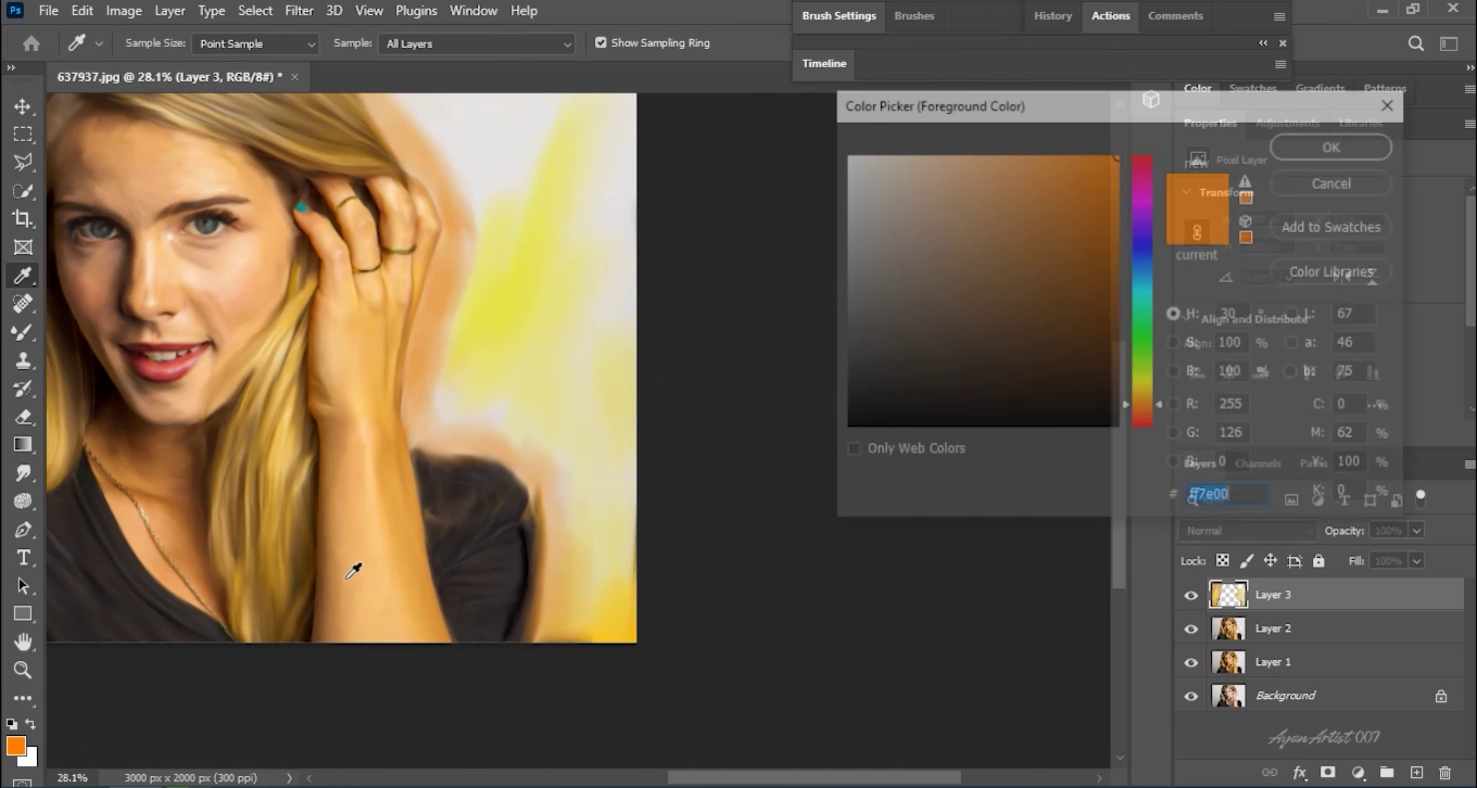
scroll(477, 214, "up", 2)
key("bracketright")
key("bracketright")
key("bracketright")
key("bracketright")
scroll(578, 213, "down", 5)
scroll(548, 201, "up", 1)
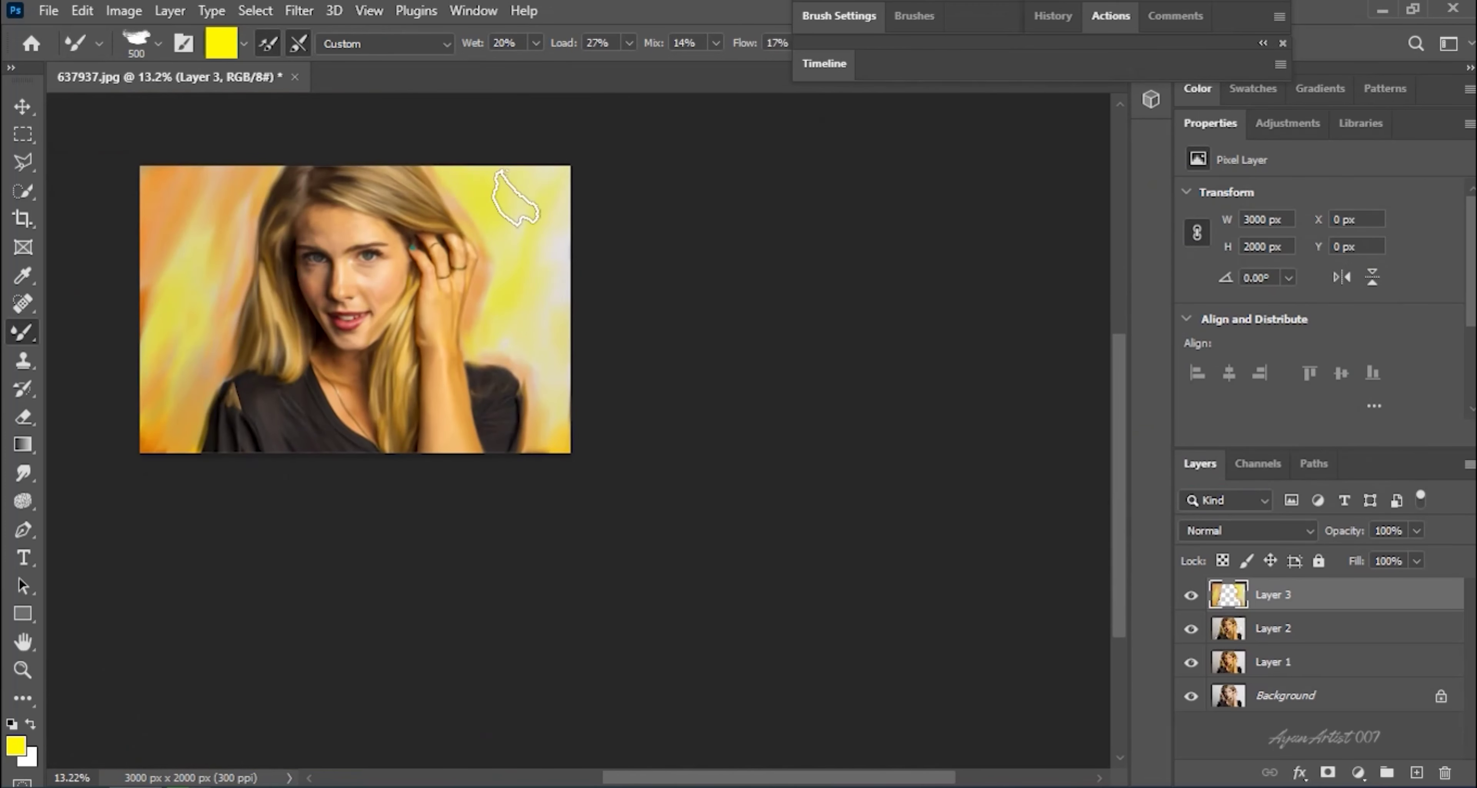
scroll(477, 231, "up", 2)
scroll(481, 322, "up", 1)
key("bracketright")
scroll(490, 424, "up", 2)
scroll(490, 424, "up", 1)
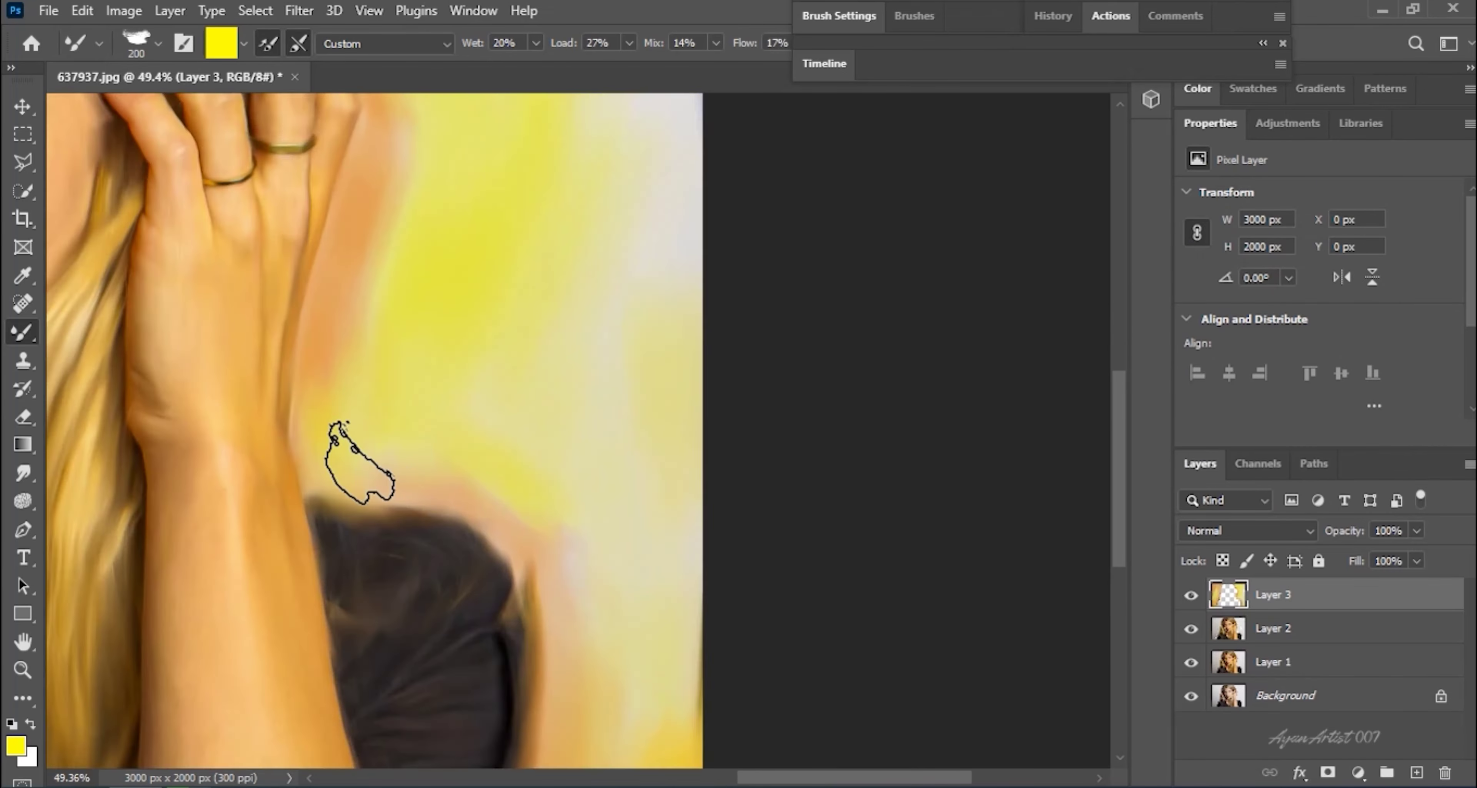
scroll(356, 462, "down", 3)
scroll(527, 692, "down", 1)
key("bracketright")
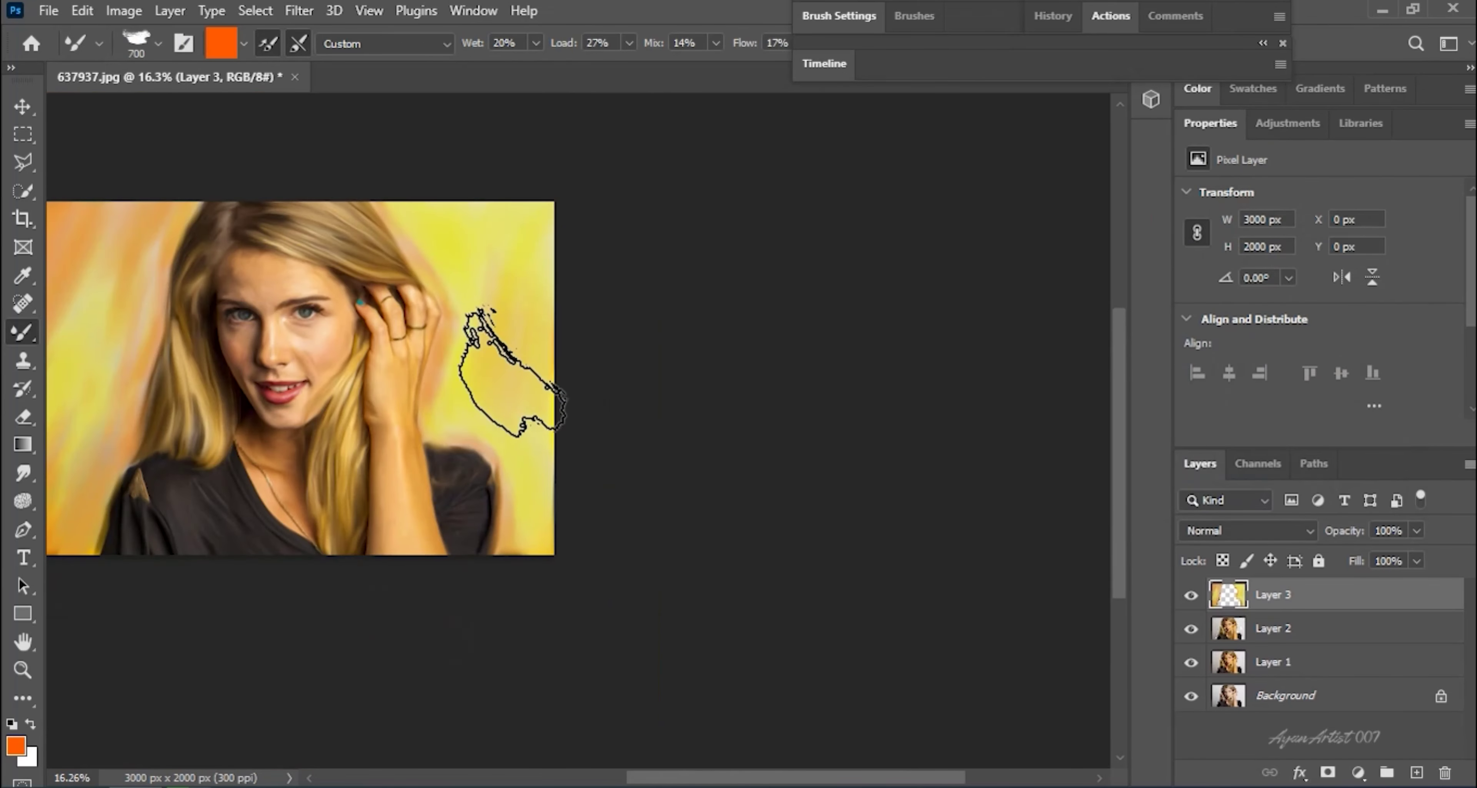
scroll(469, 417, "up", 2)
- Switch the paint to orange and shrink the brush to 200 for the background
key("bracketleft")
key("bracketleft")
scroll(470, 363, "down", 3)
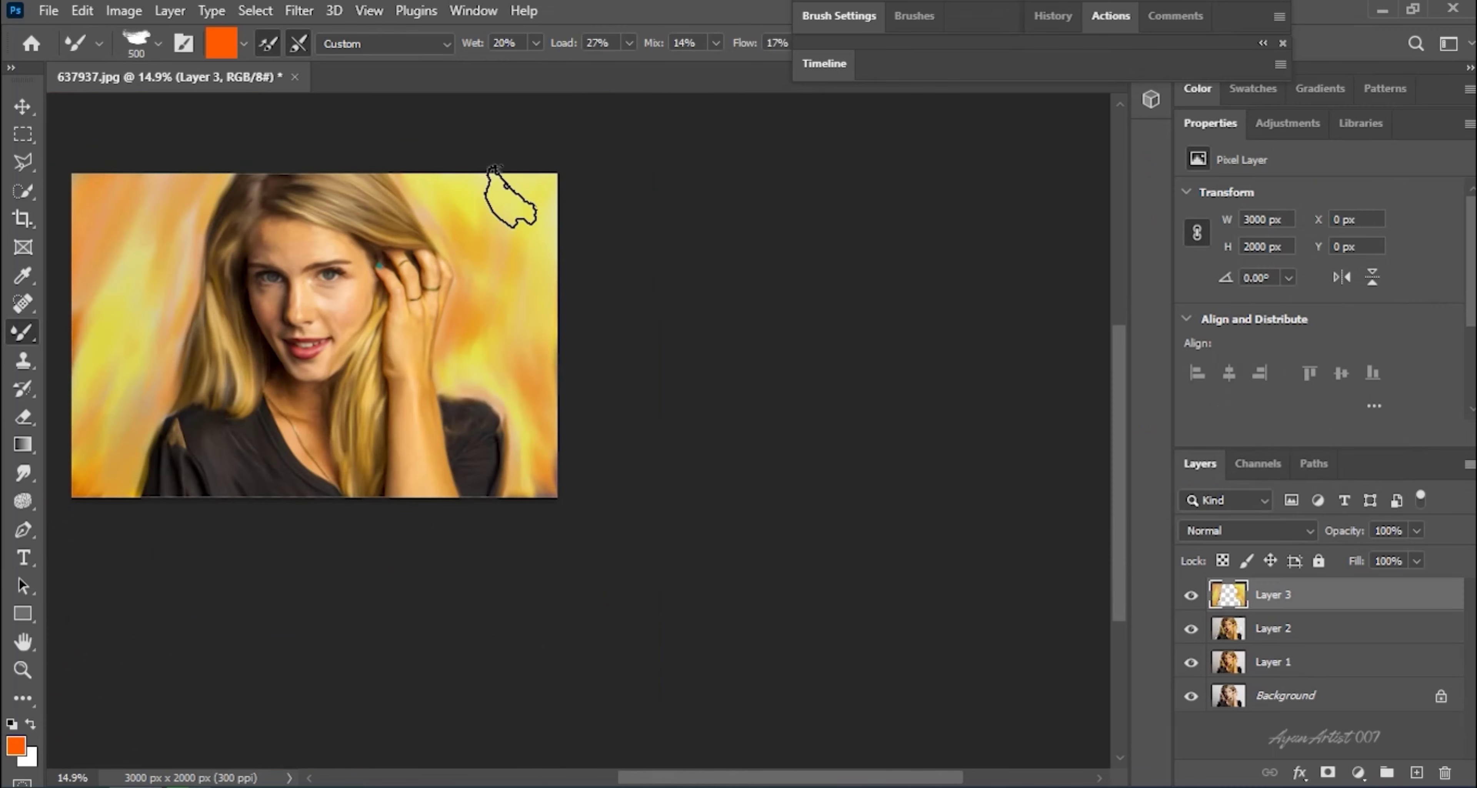
scroll(499, 218, "up", 3)
scroll(330, 296, "up", 1)
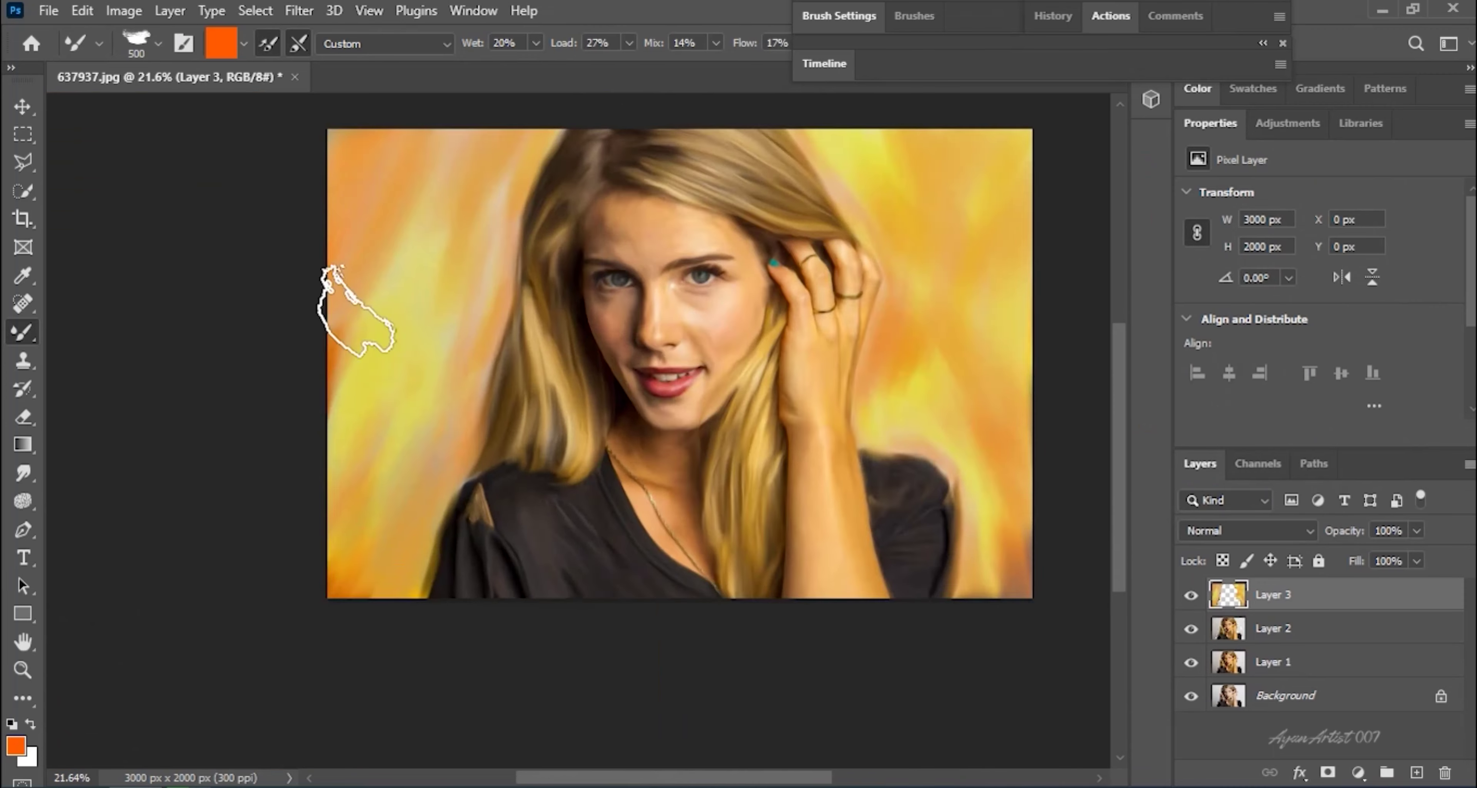
scroll(362, 510, "down", 1)
key("bracketleft")
key("bracketleft")
key("bracketleft")
scroll(429, 461, "up", 1)
scroll(510, 487, "up", 2)
scroll(281, 459, "down", 2)
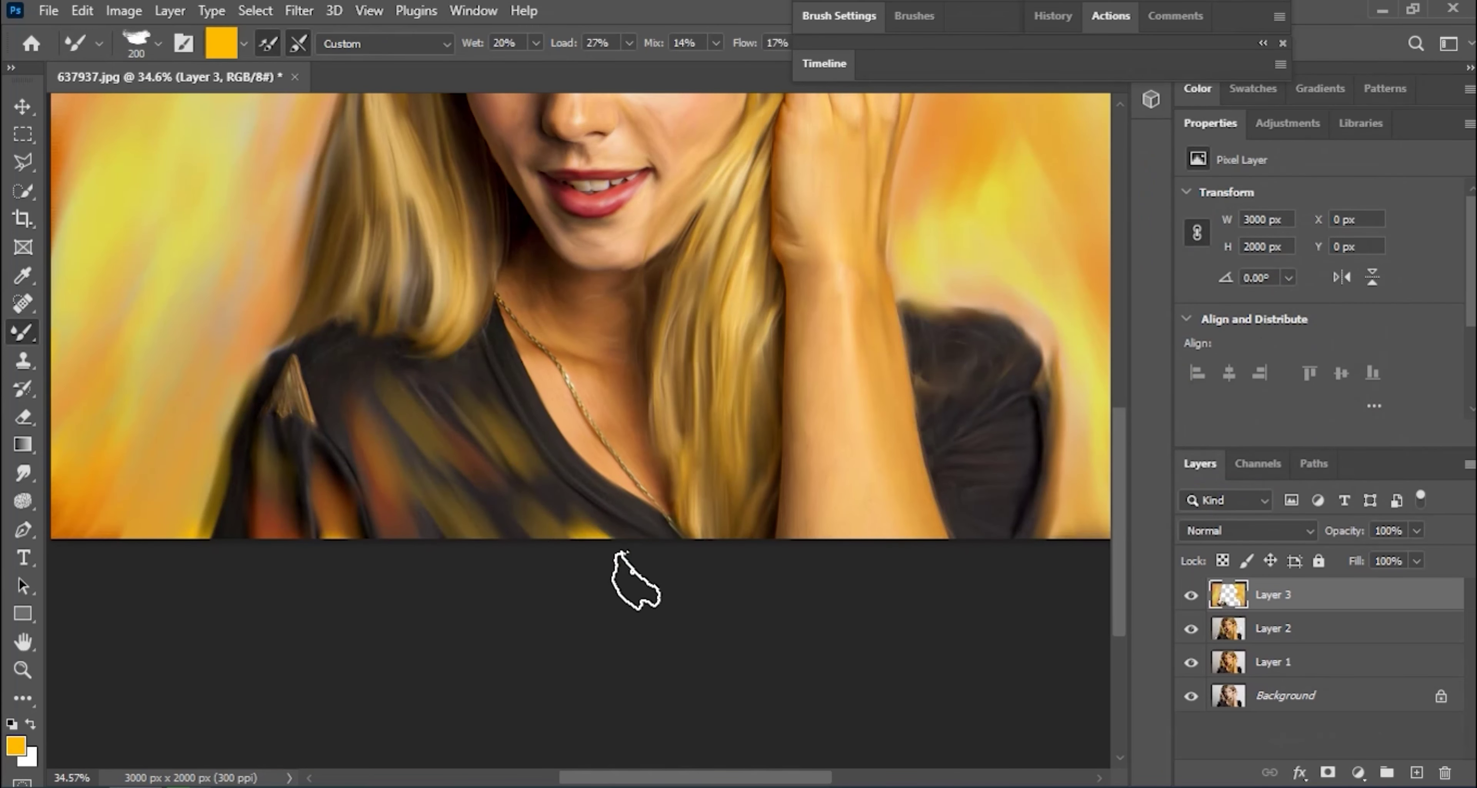
scroll(619, 573, "up", 2)
scroll(631, 544, "right", 3)
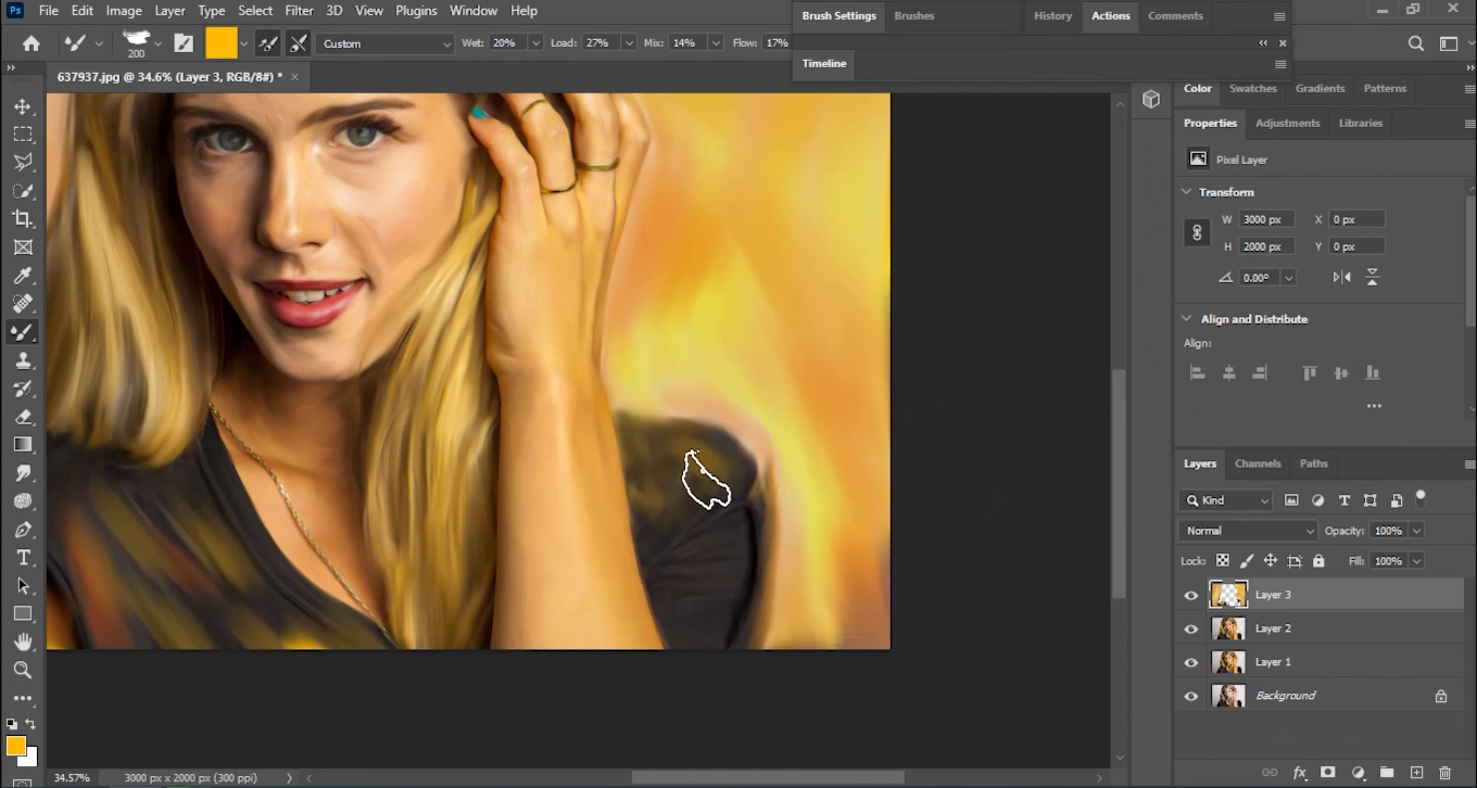
- Set the Mixer Brush size to about 100 for detail painting on the face
key("bracketleft")
key("bracketleft")
scroll(660, 490, "down", 1)
right_click(645, 530)
key("bracketright")
key("bracketright")
key("bracketright")
key("Return")
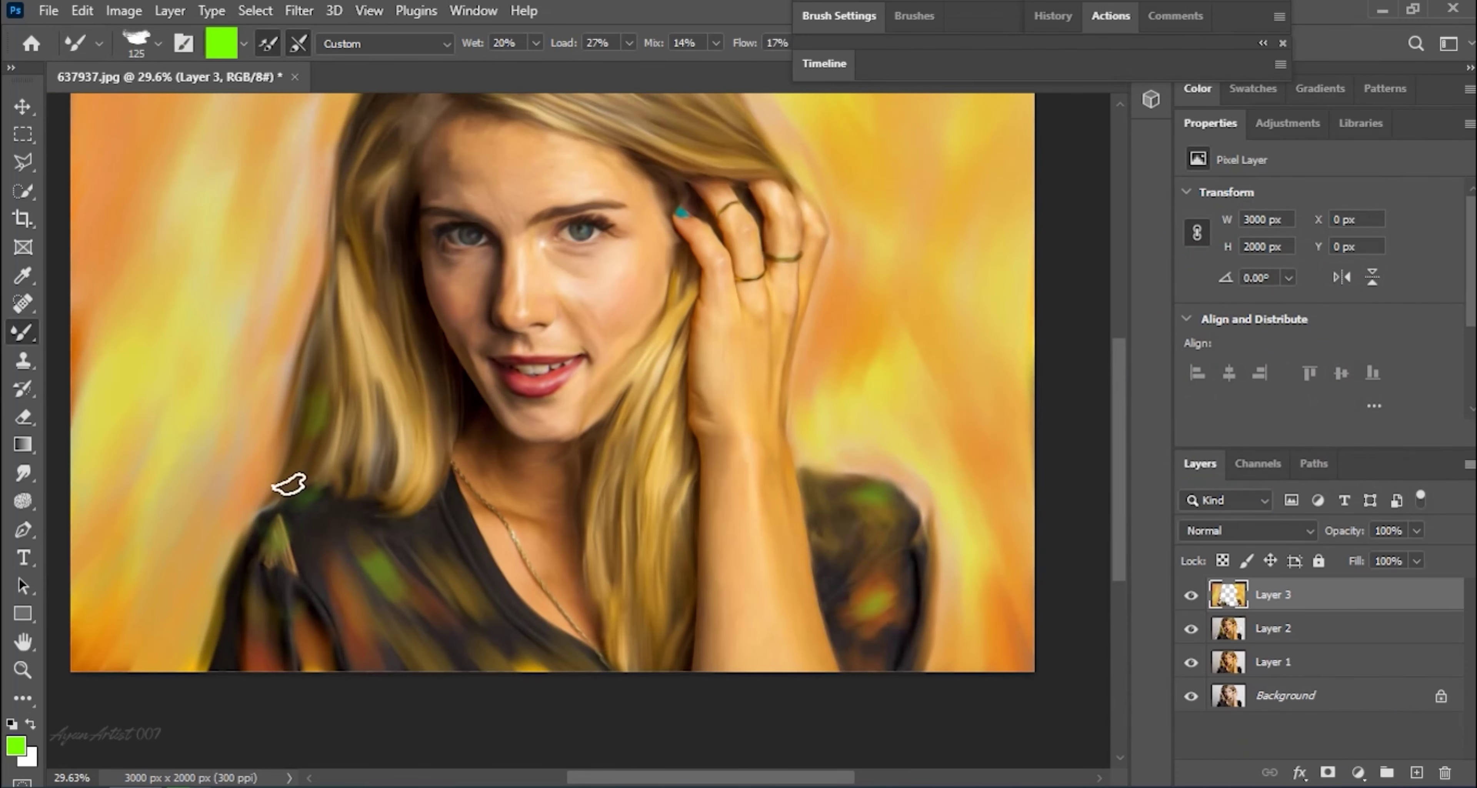
right_click(316, 422)
key("Escape")
scroll(580, 429, "down", 1)
right_click(566, 445)
key("Escape")
- Paint a cyan streak into the hair and pan across the portrait
left_click(9, 751)
key("Return")
left_click_drag(599, 542, 580, 450)
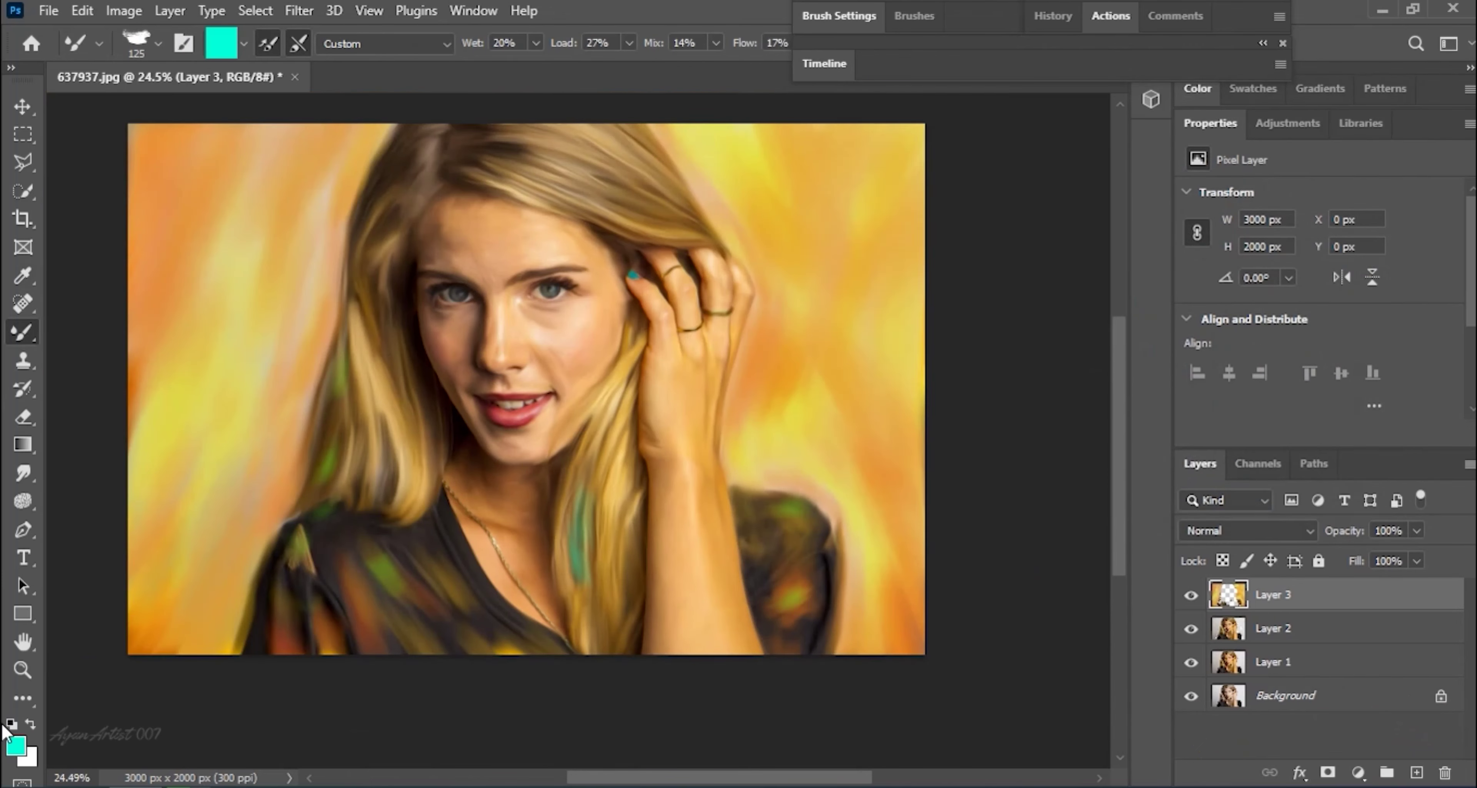
left_click(15, 745)
key("Return")
scroll(577, 494, "up", 1)
left_click_drag(640, 660, 657, 484)
scroll(657, 485, "down", 1)
- Choose yellow, set the brush to 100, and paint an orange blush stroke on the cheek
left_click(16, 746)
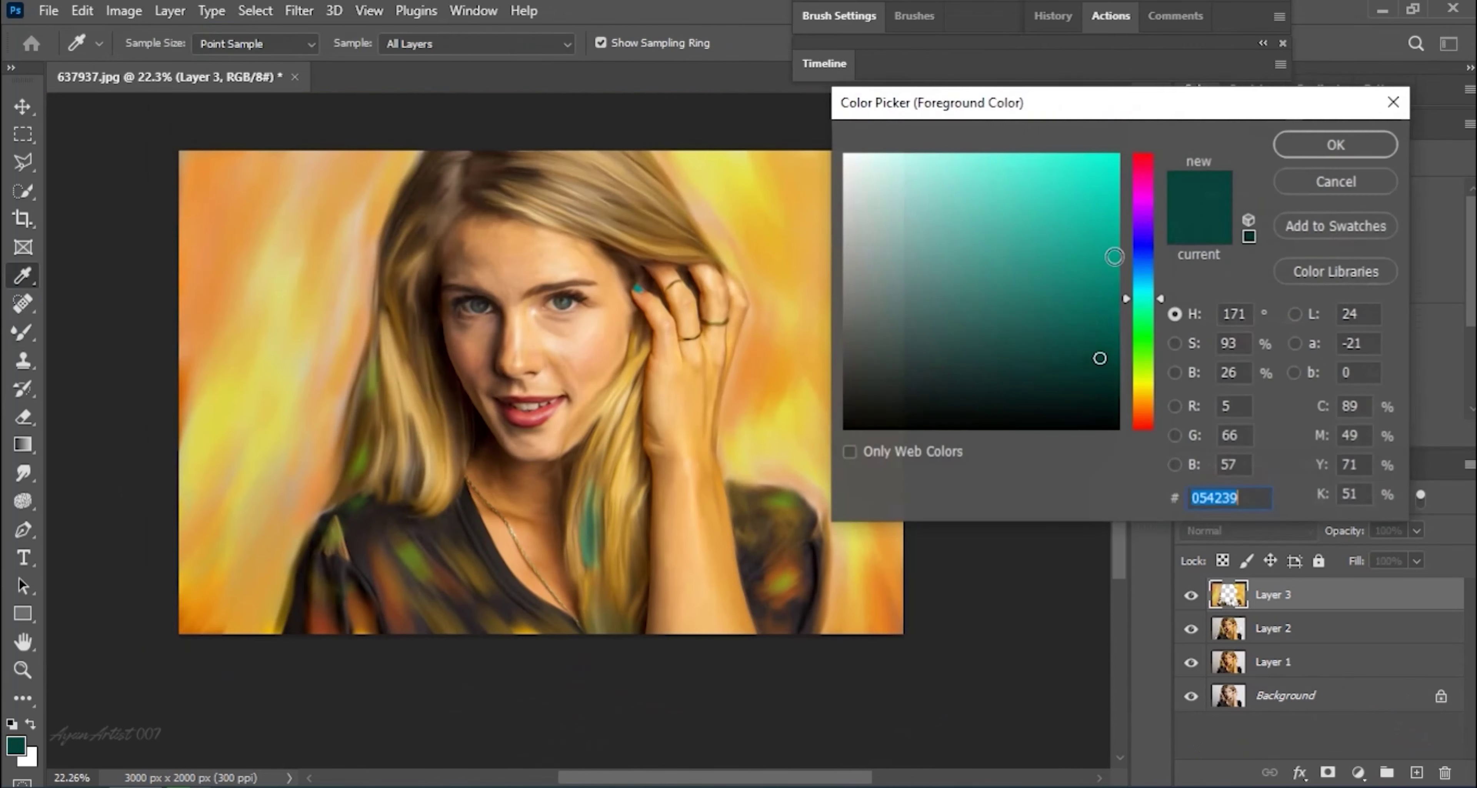
left_click(1118, 166)
key("Return")
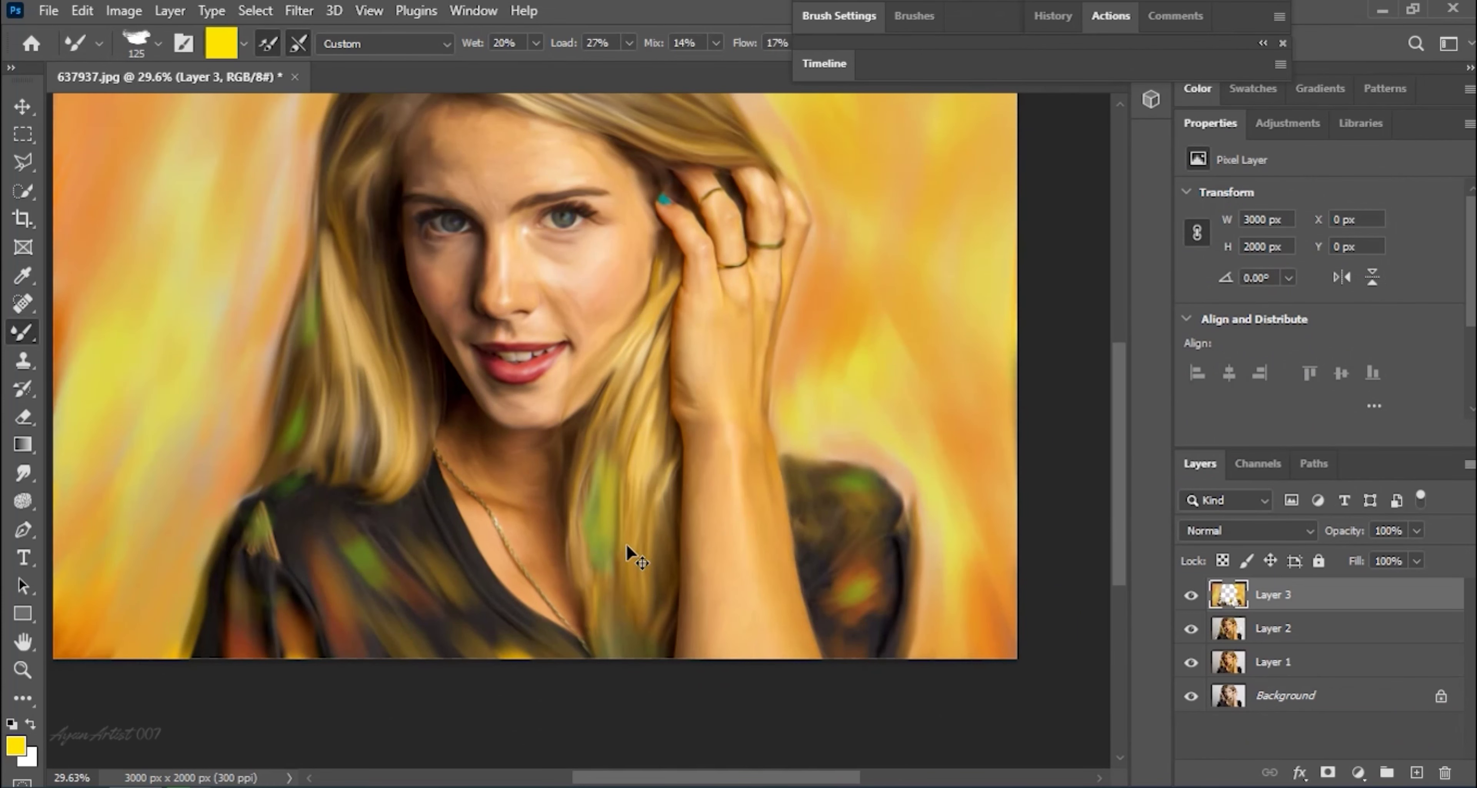
scroll(554, 533, "up", 3)
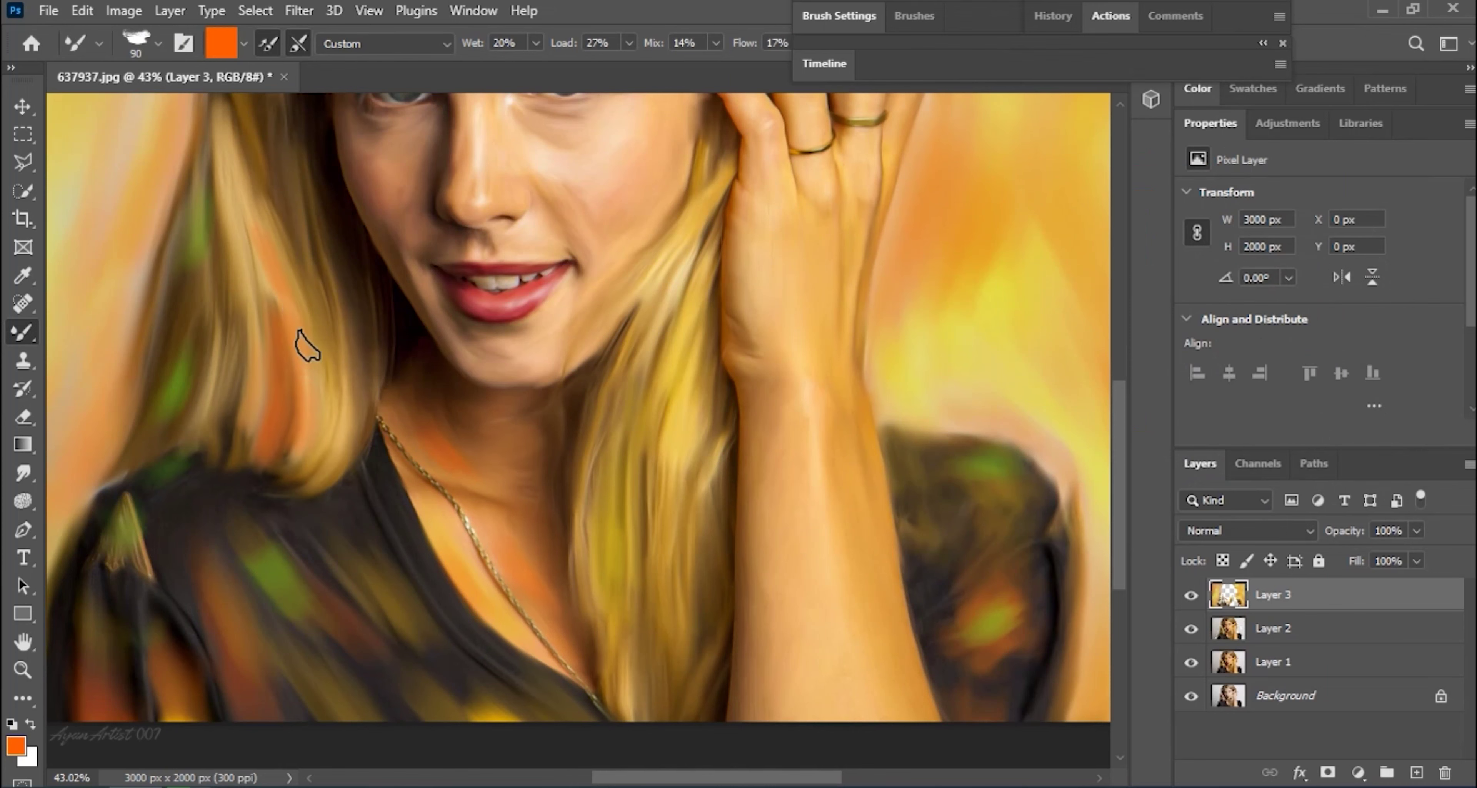
scroll(299, 344, "down", 2)
key("bracketright")
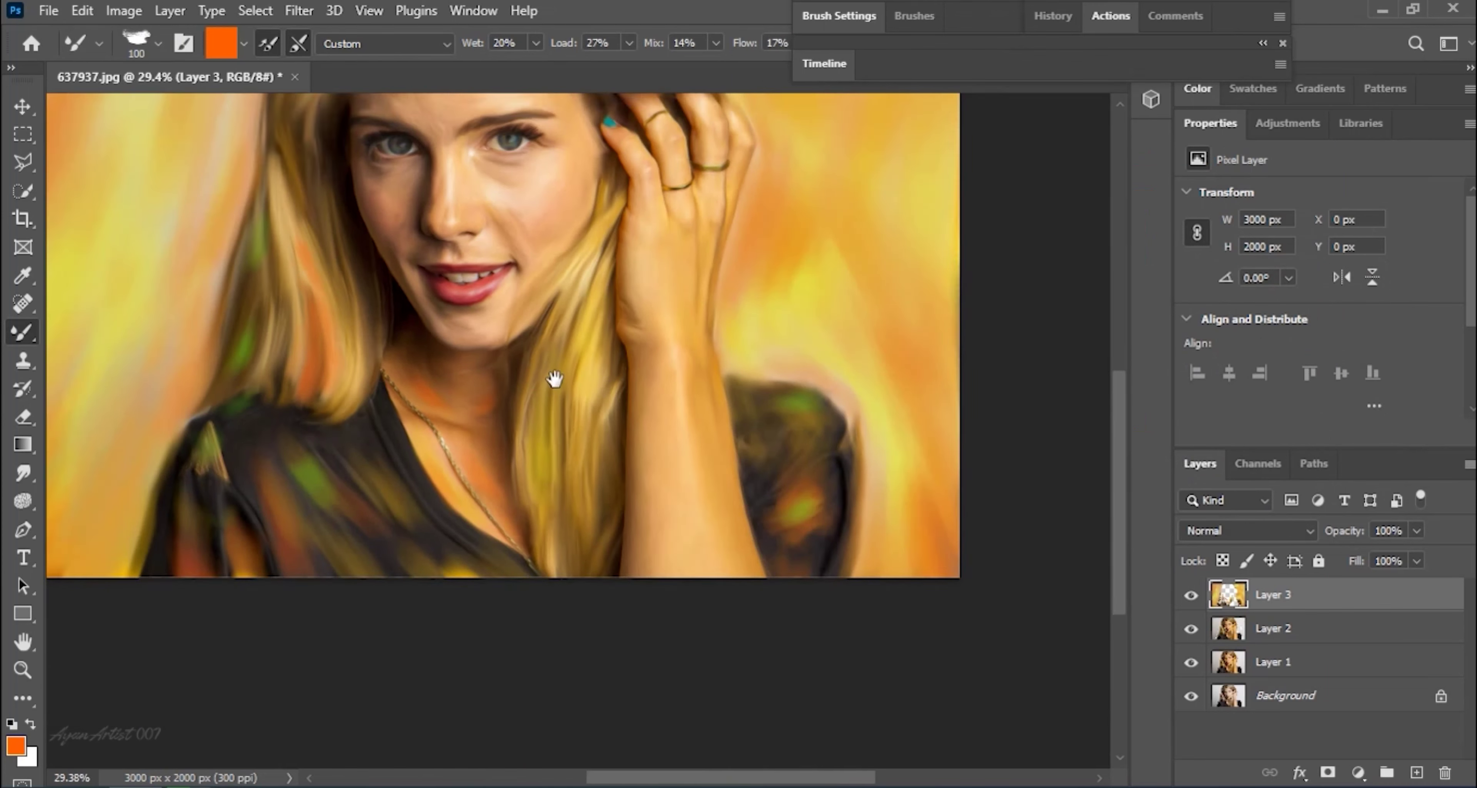
scroll(554, 383, "up", 2)
left_click_drag(580, 369, 556, 402)
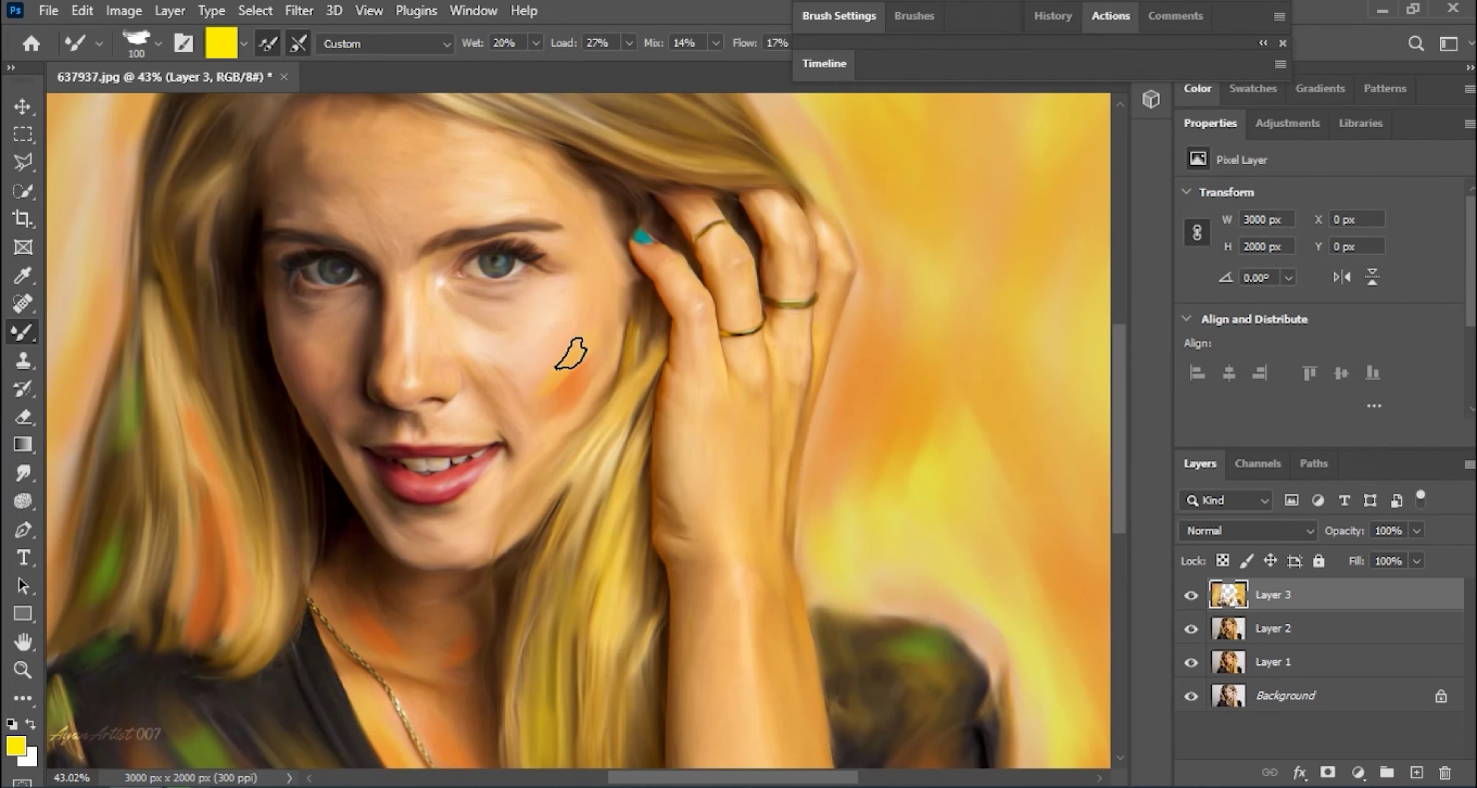
- Sample a colour from the painting and paint magenta blush across the cheek
scroll(488, 333, "up", 2)
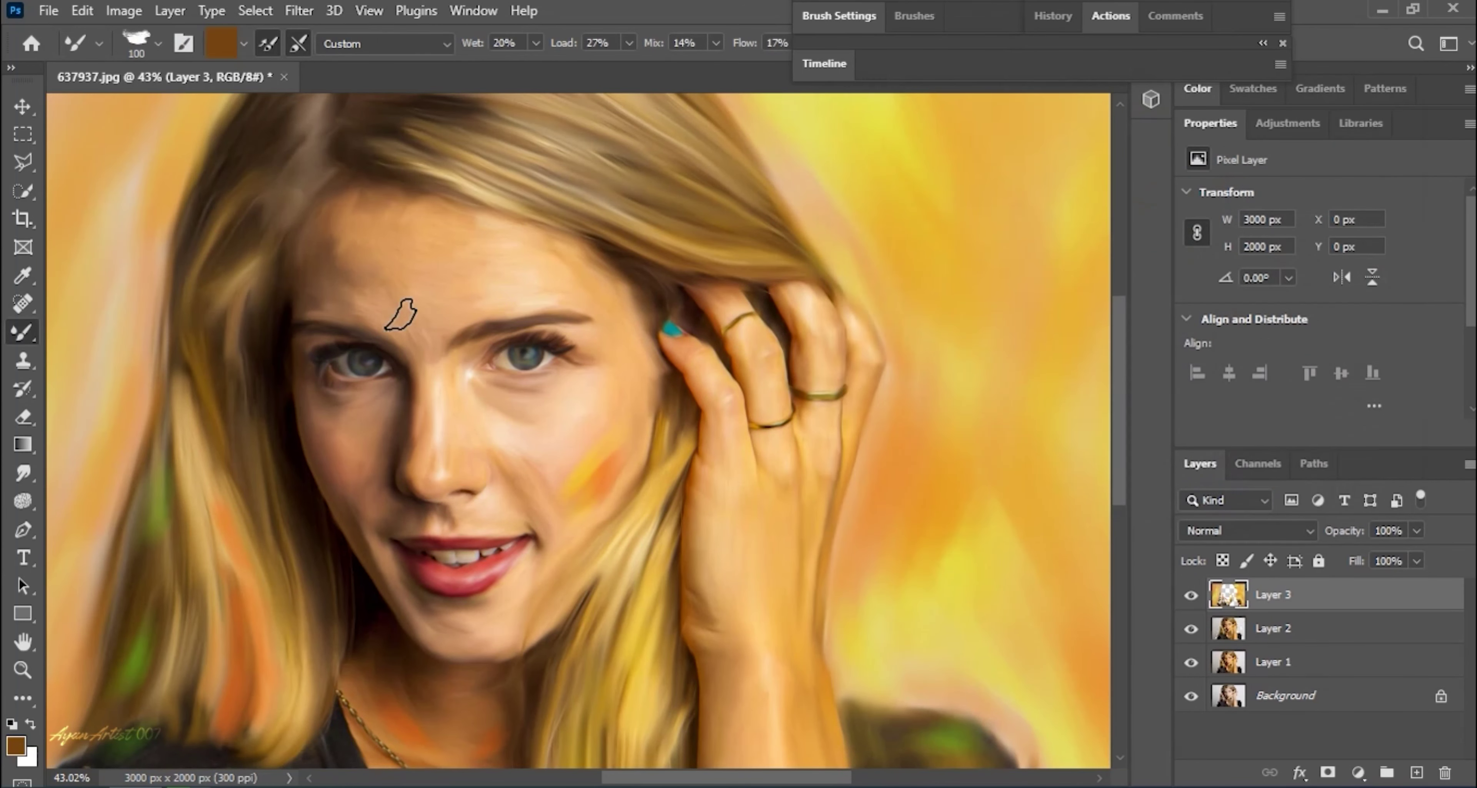
scroll(584, 616, "up", 1)
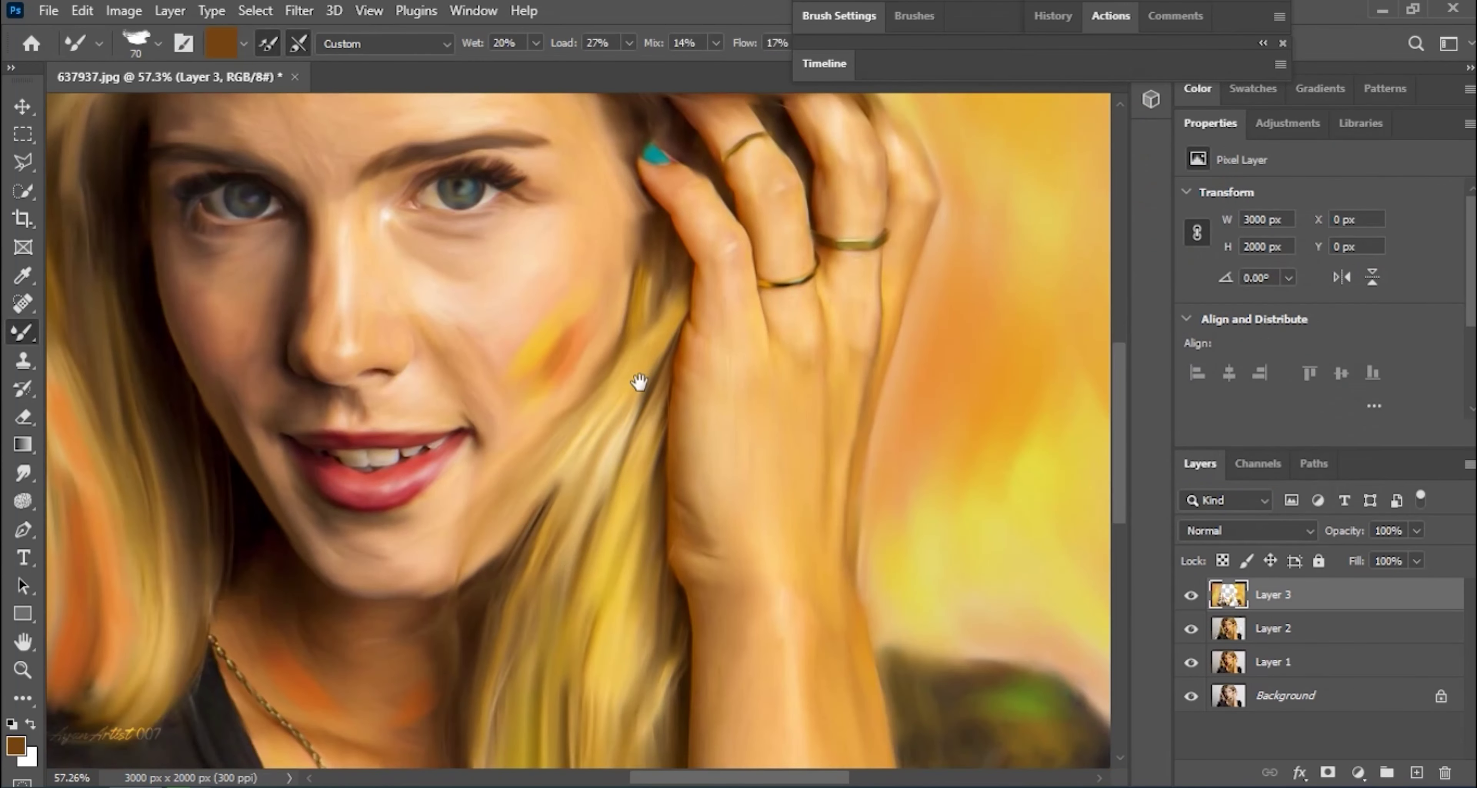
scroll(643, 386, "up", 1)
scroll(561, 544, "down", 2)
scroll(603, 402, "up", 1)
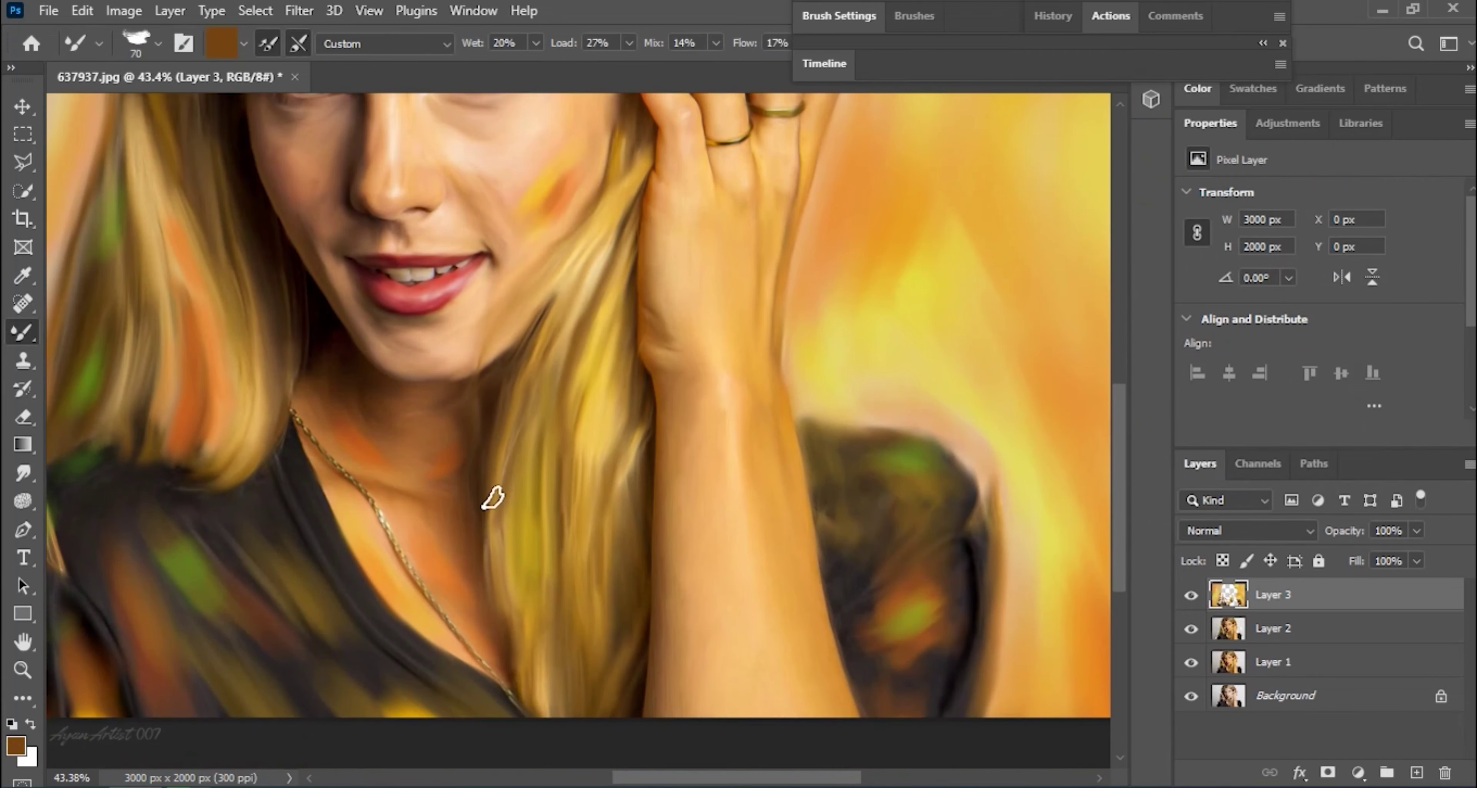
scroll(573, 315, "up", 2)
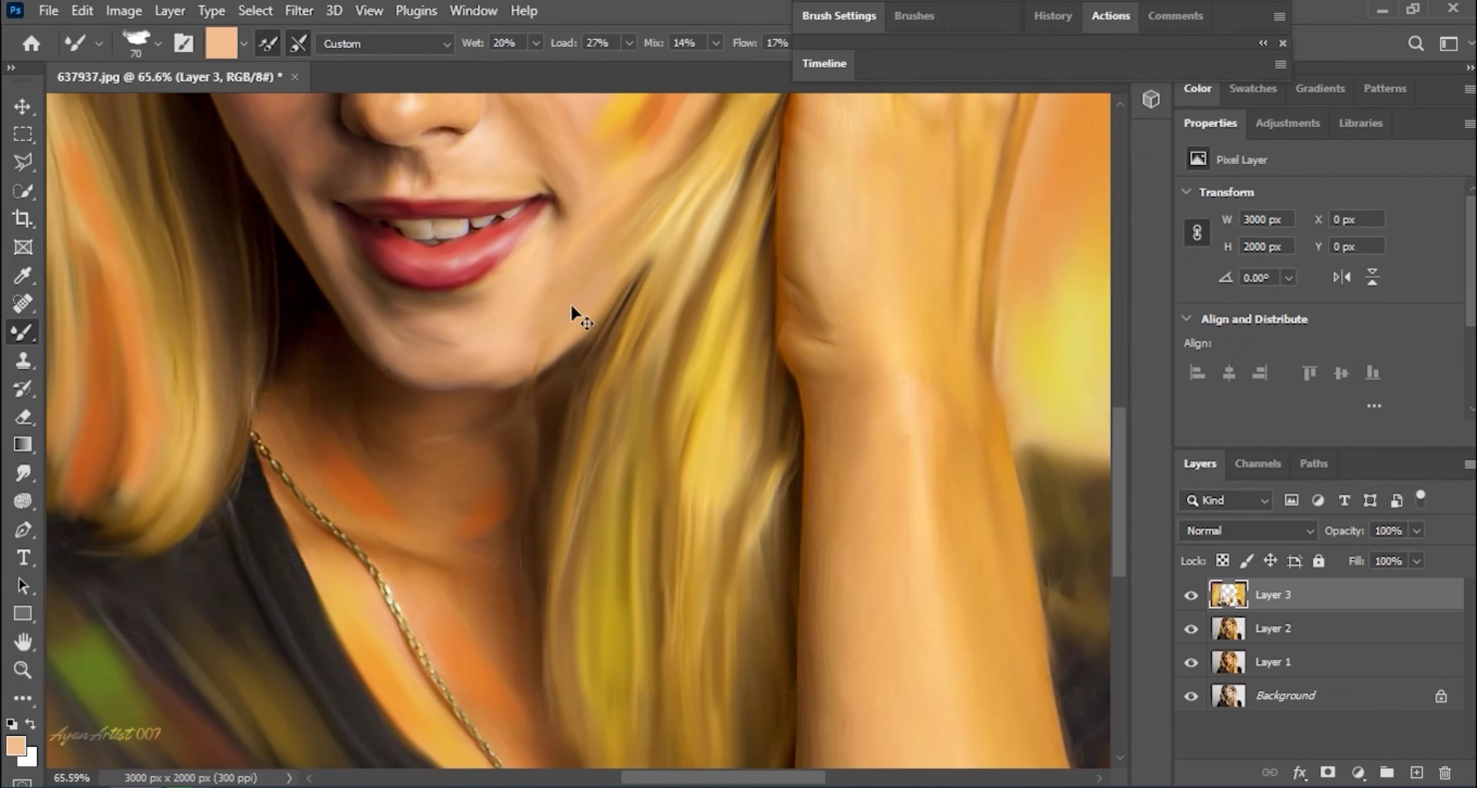
scroll(719, 370, "up", 2)
scroll(304, 445, "up", 1)
key("i")
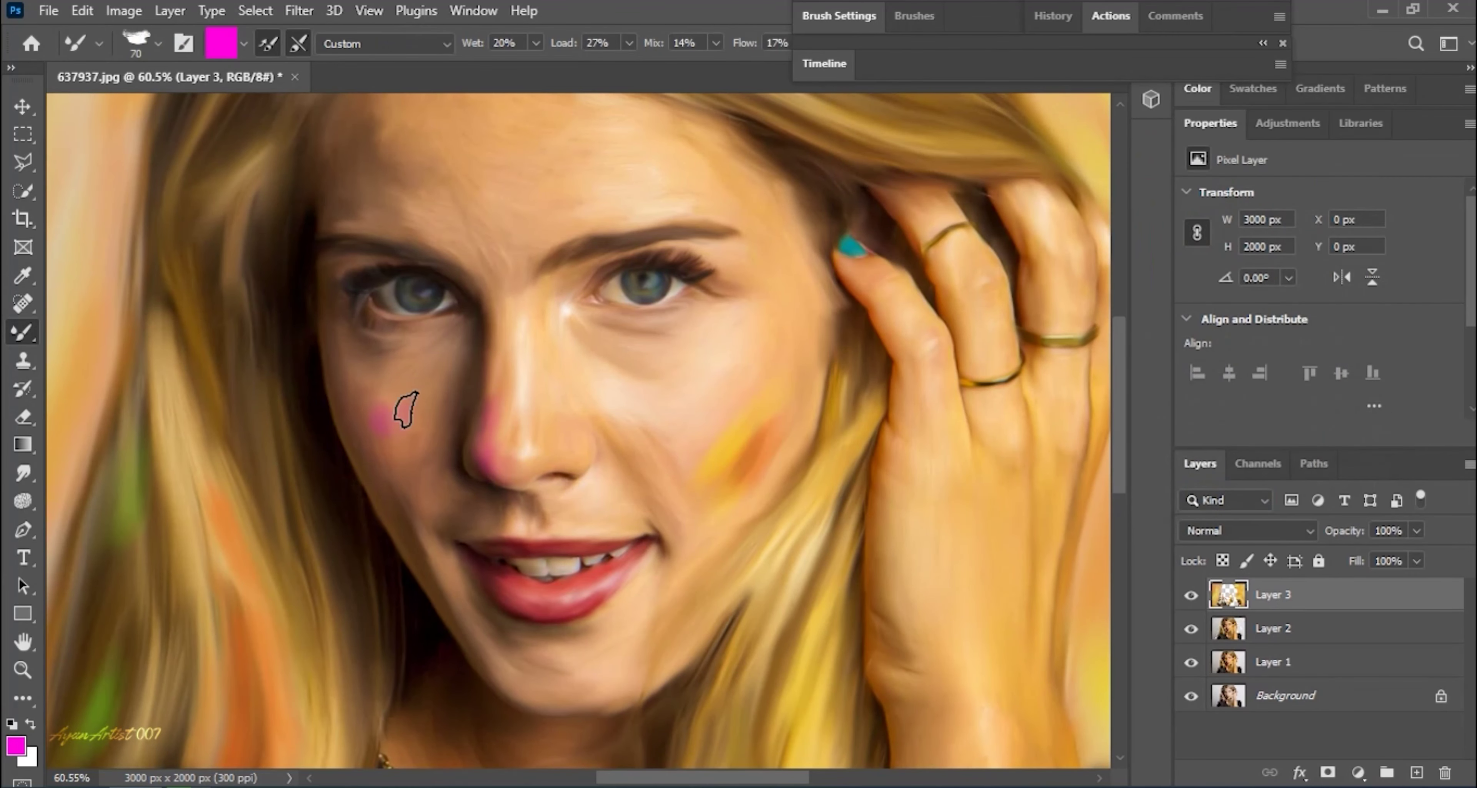
right_click(373, 428)
left_click_drag(367, 407, 408, 482)
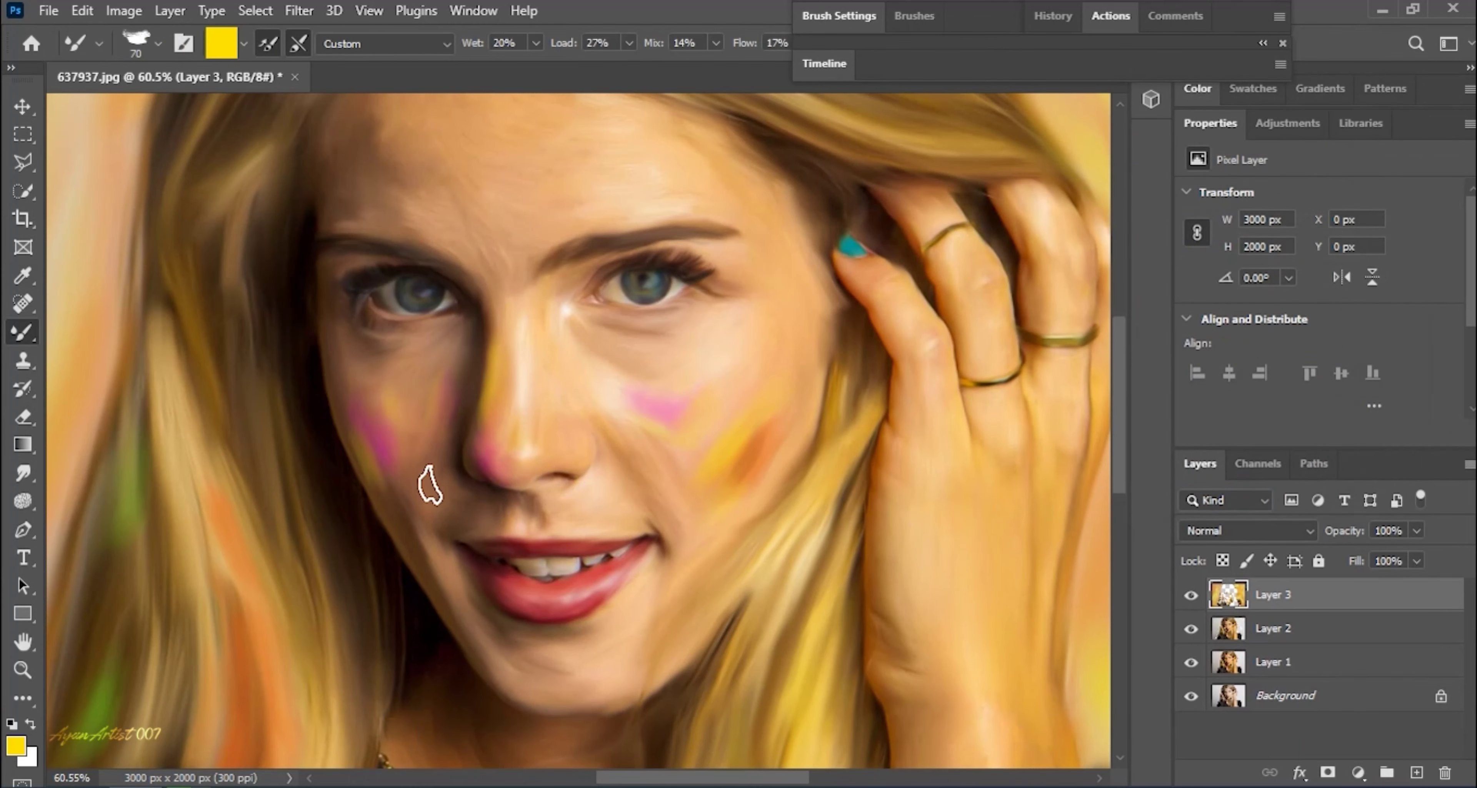
- Bring the top of the head into view, pick yellow, and enlarge the brush to 125
scroll(430, 485, "down", 1)
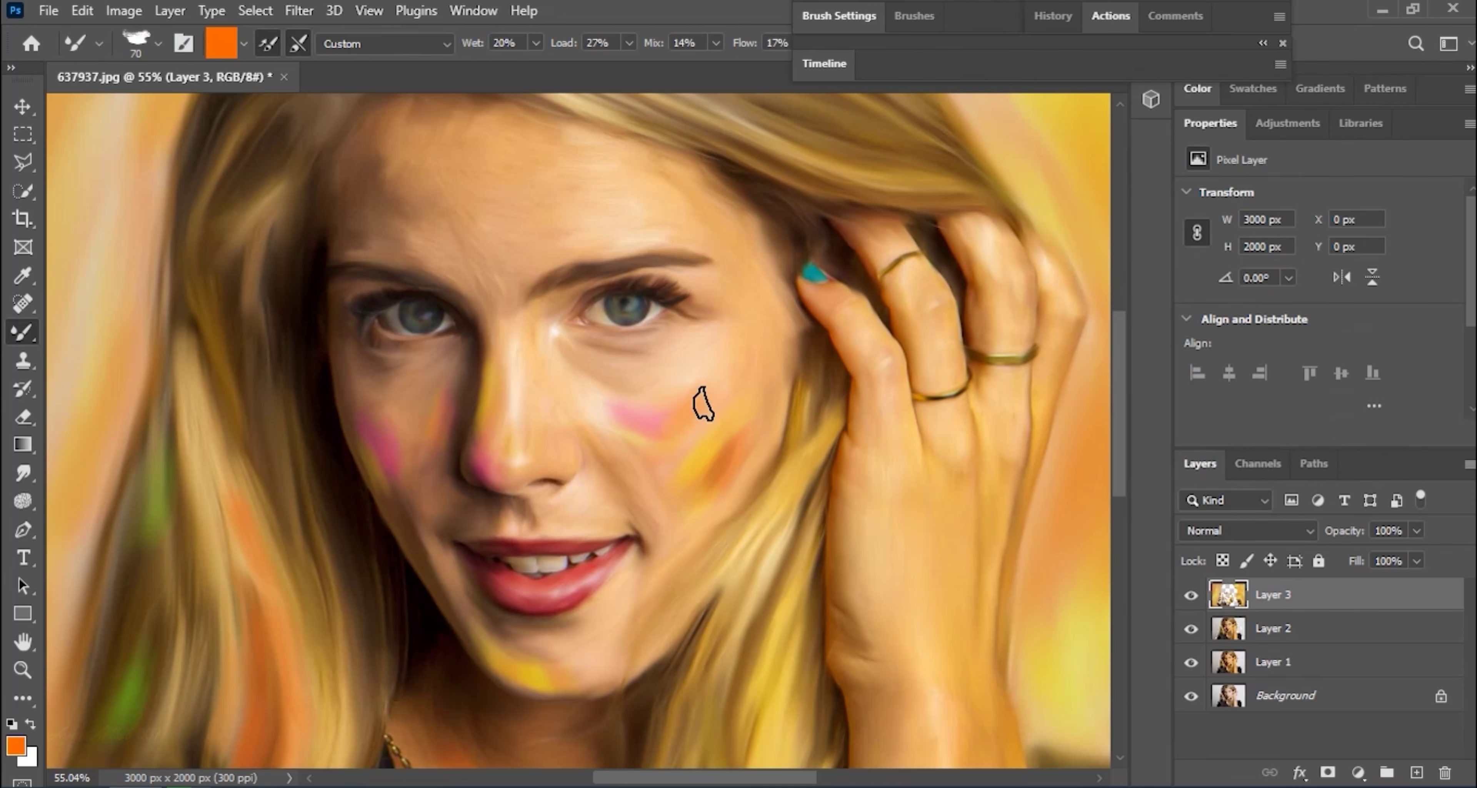
left_click_drag(443, 110, 494, 285)
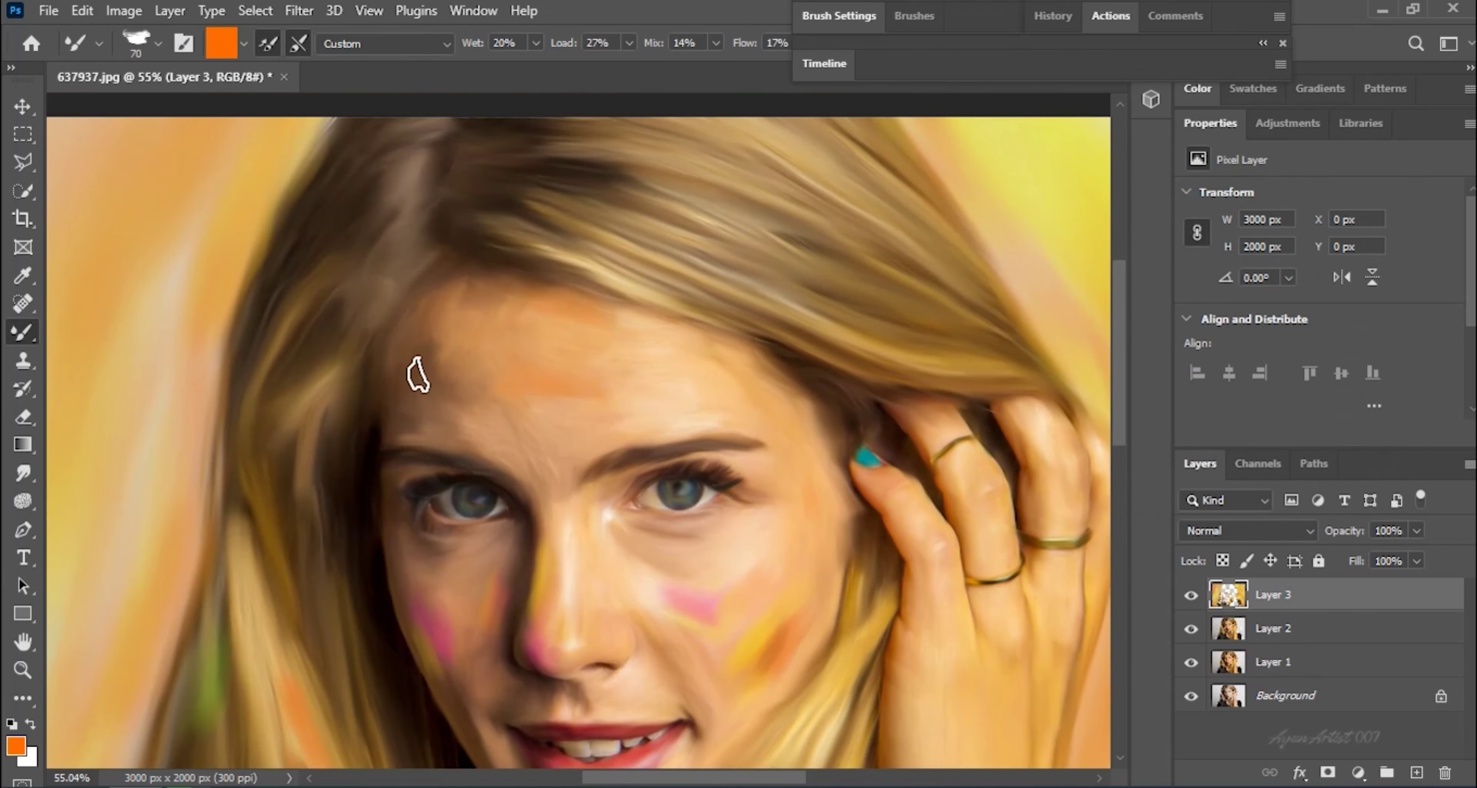
scroll(460, 301, "down", 1)
scroll(499, 246, "down", 1)
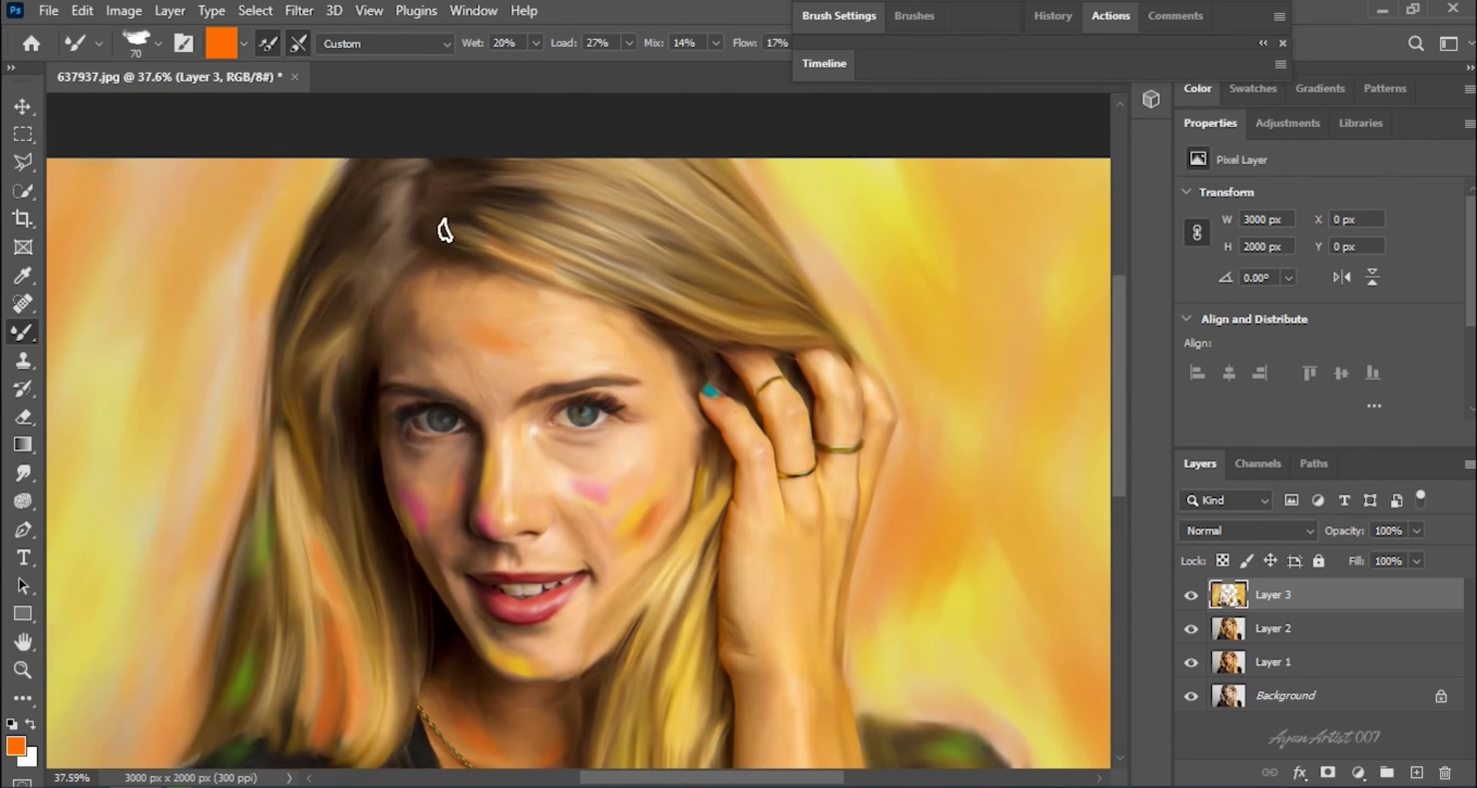
left_click(221, 44)
left_click(1335, 148)
right_click(607, 218)
left_click_drag(672, 281, 705, 282)
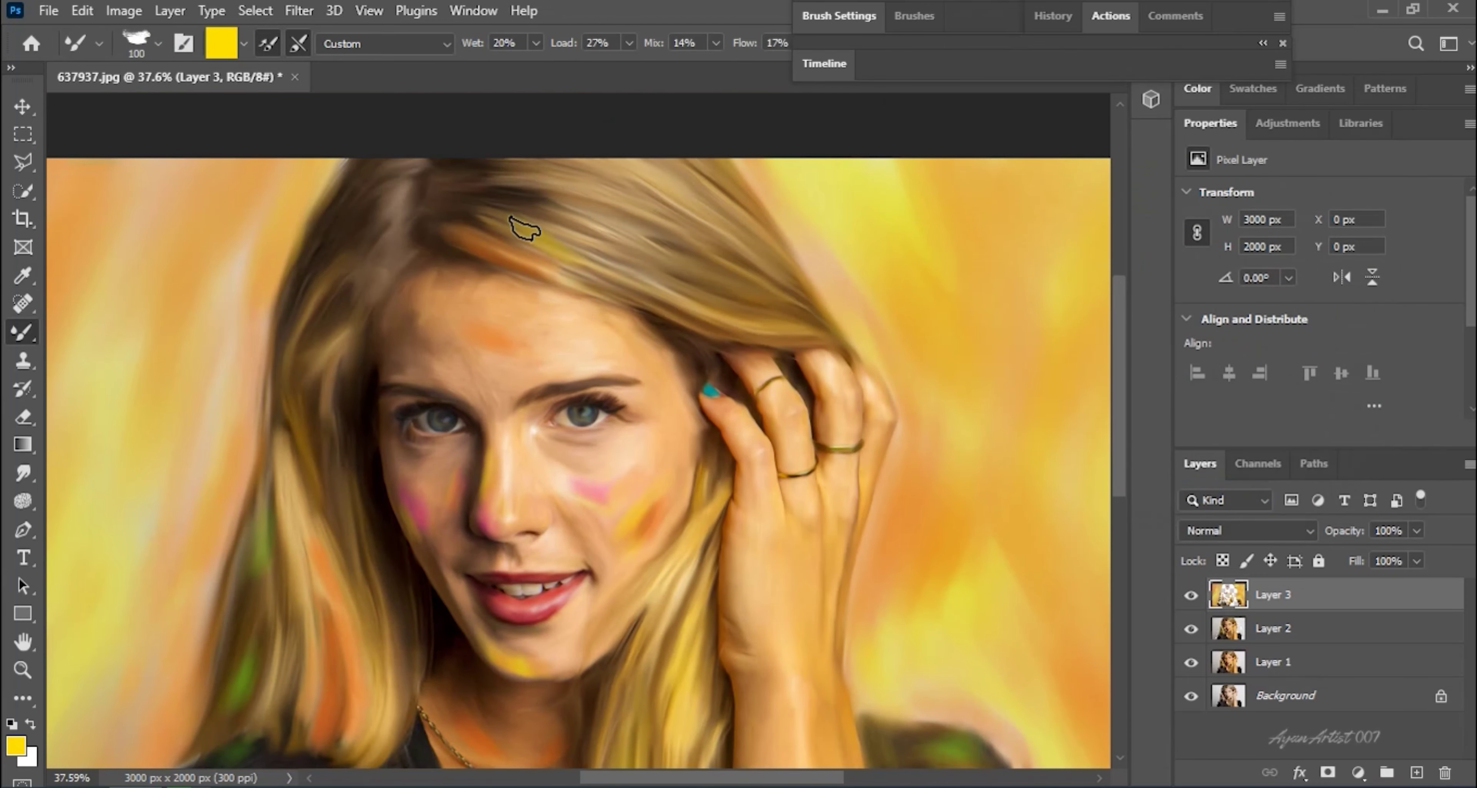
scroll(558, 150, "down", 2)
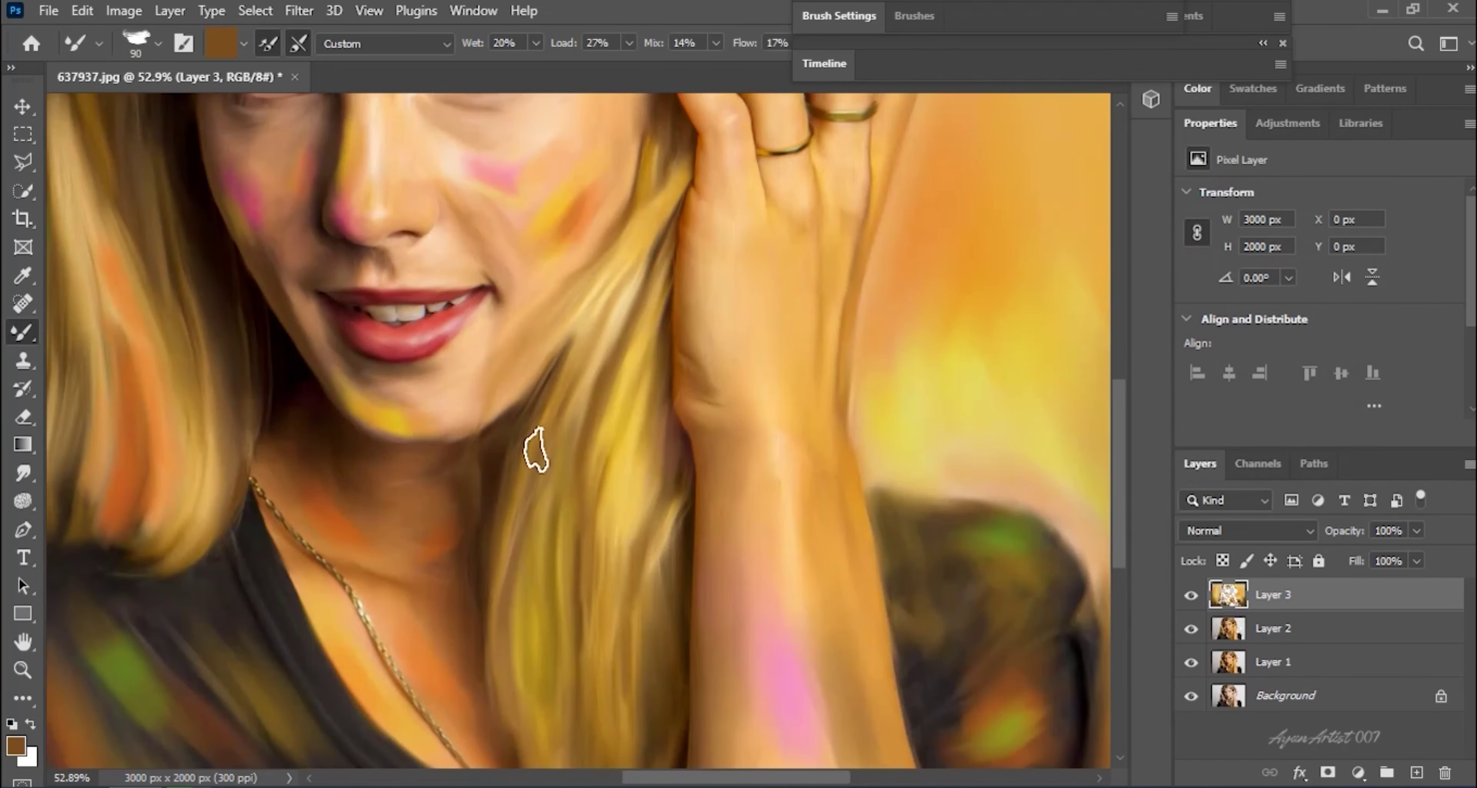
- Enlarge the brush to 80 and pick a darker tan paint colour
scroll(519, 442, "down", 2)
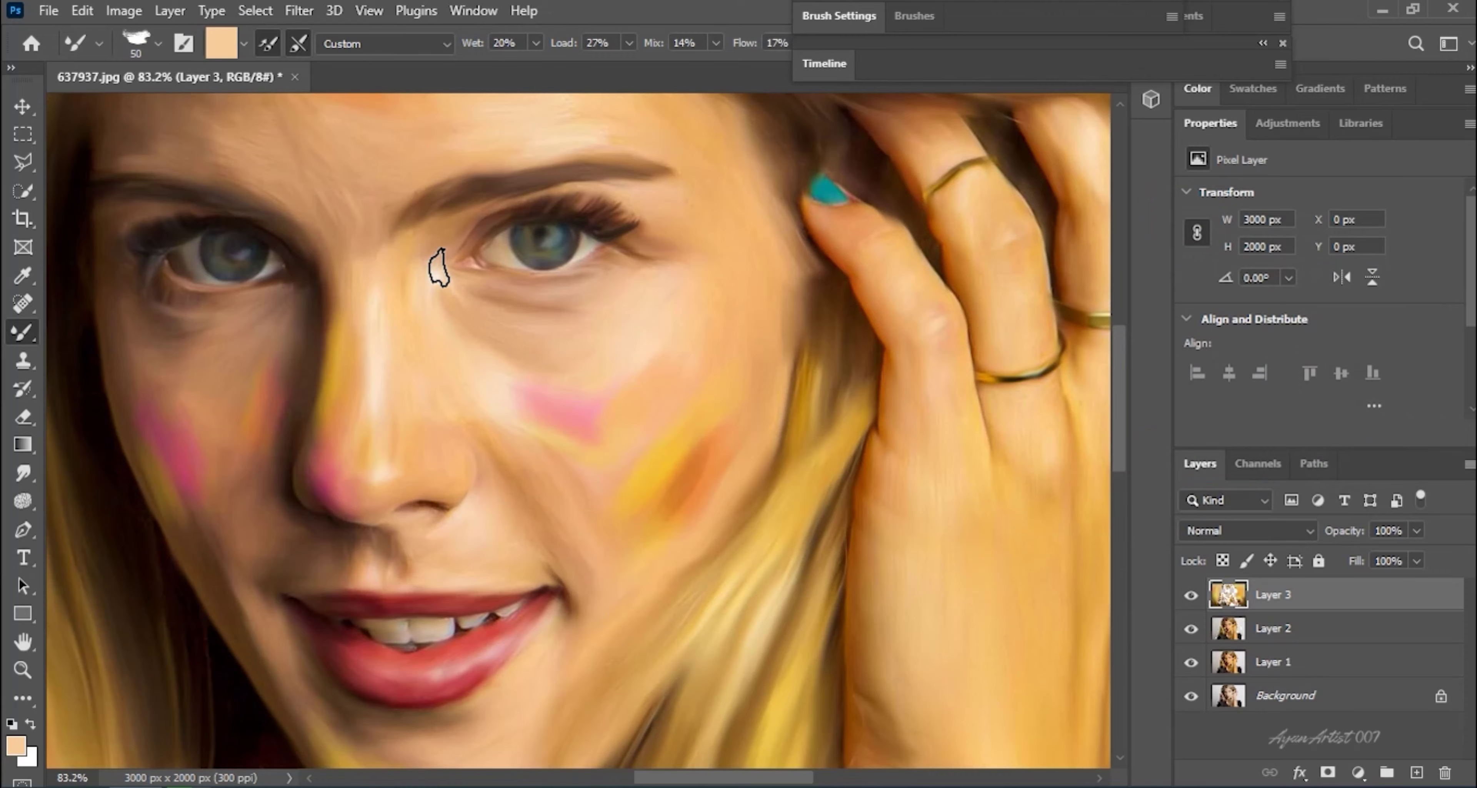
scroll(510, 299, "down", 3)
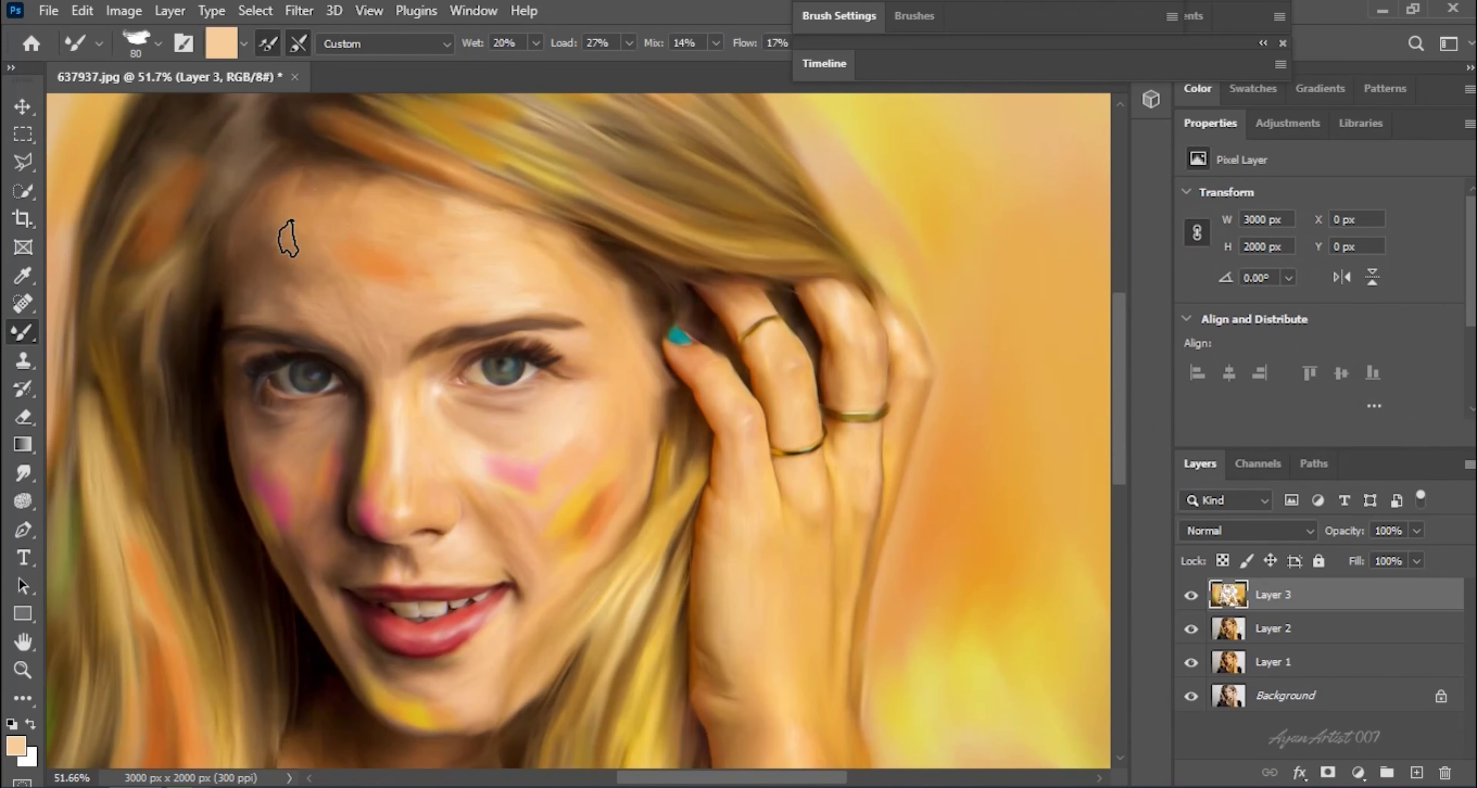
left_click_drag(283, 237, 277, 318)
key("]")
key("]")
key("]")
left_click(258, 325, "alt")
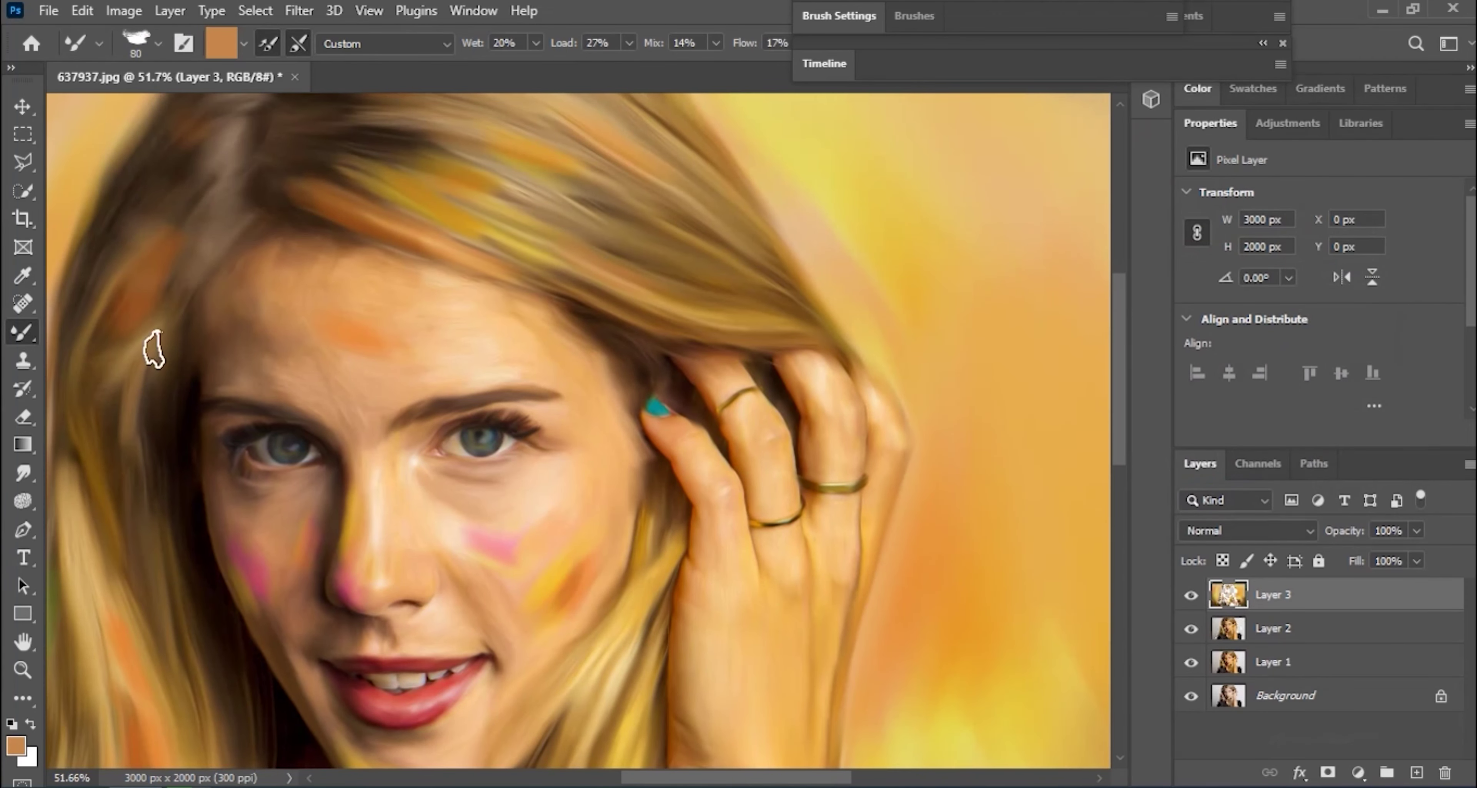
- Switch the paint colour to dark brown and check the brush size options
scroll(241, 292, "down", 1)
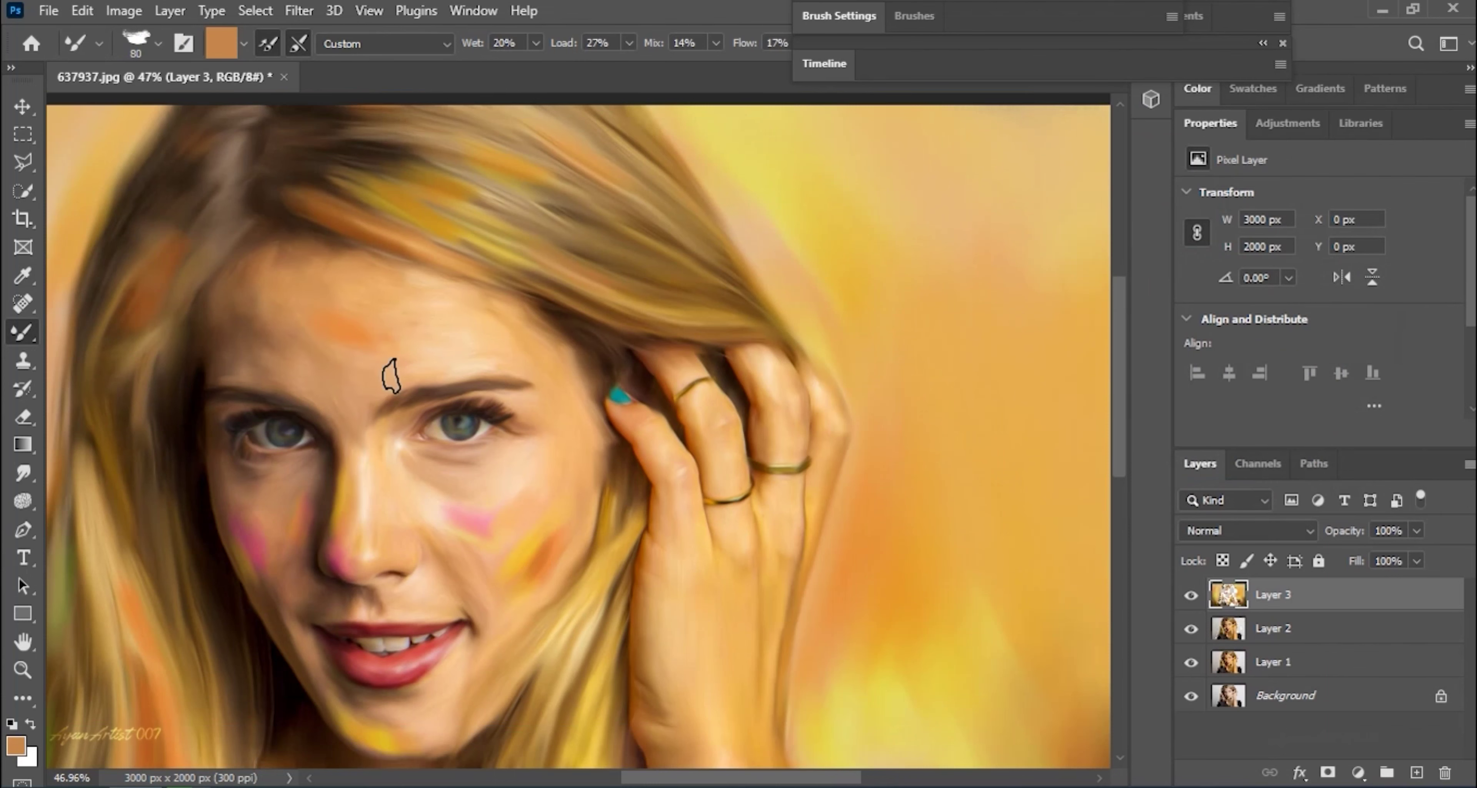
left_click(15, 745)
left_click(1335, 132)
right_click(287, 360)
key("Escape")
- Set orange as the paint colour and check the brush options
scroll(252, 396, "down", 1)
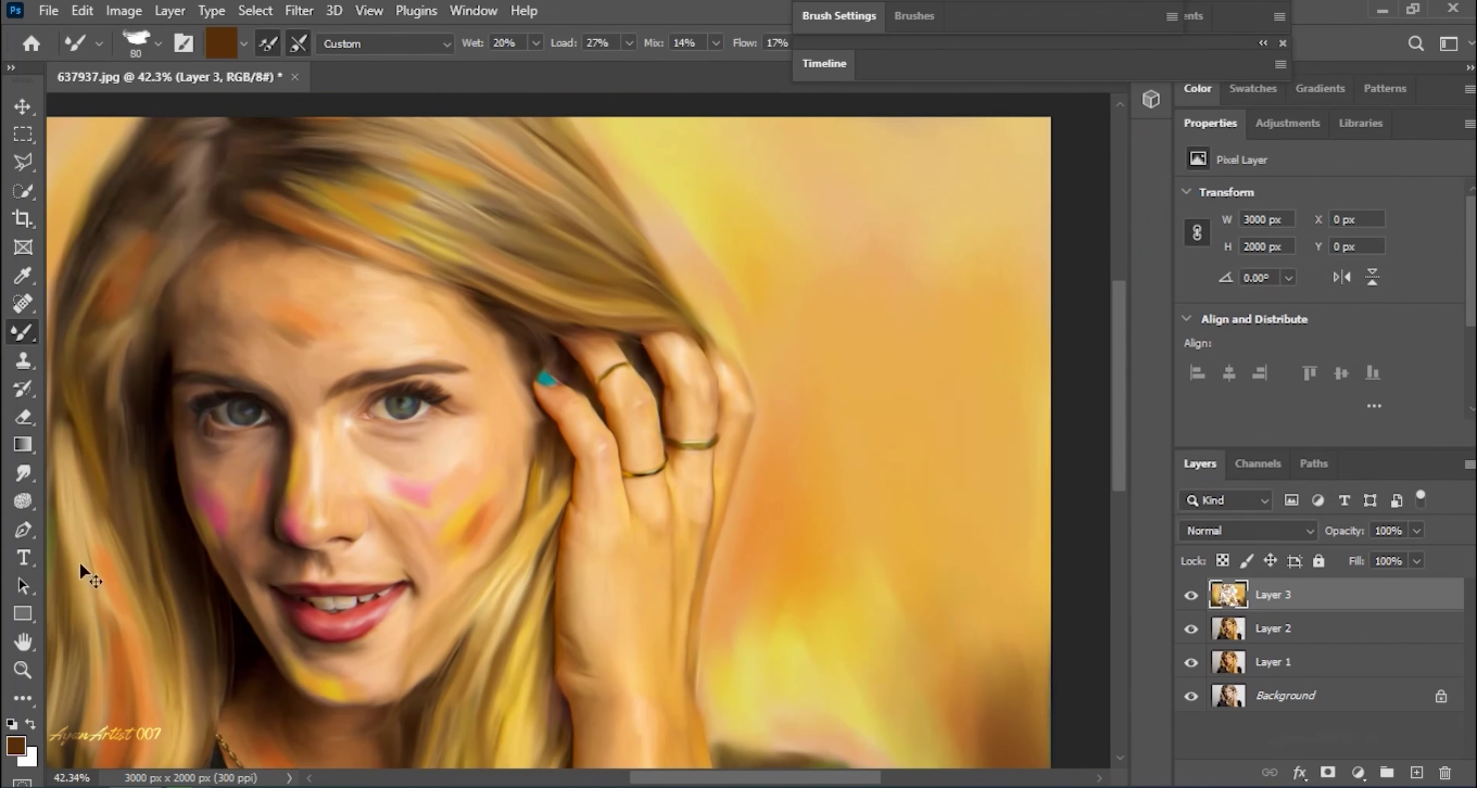
left_click(16, 744)
left_click(1110, 207)
left_click(1427, 142)
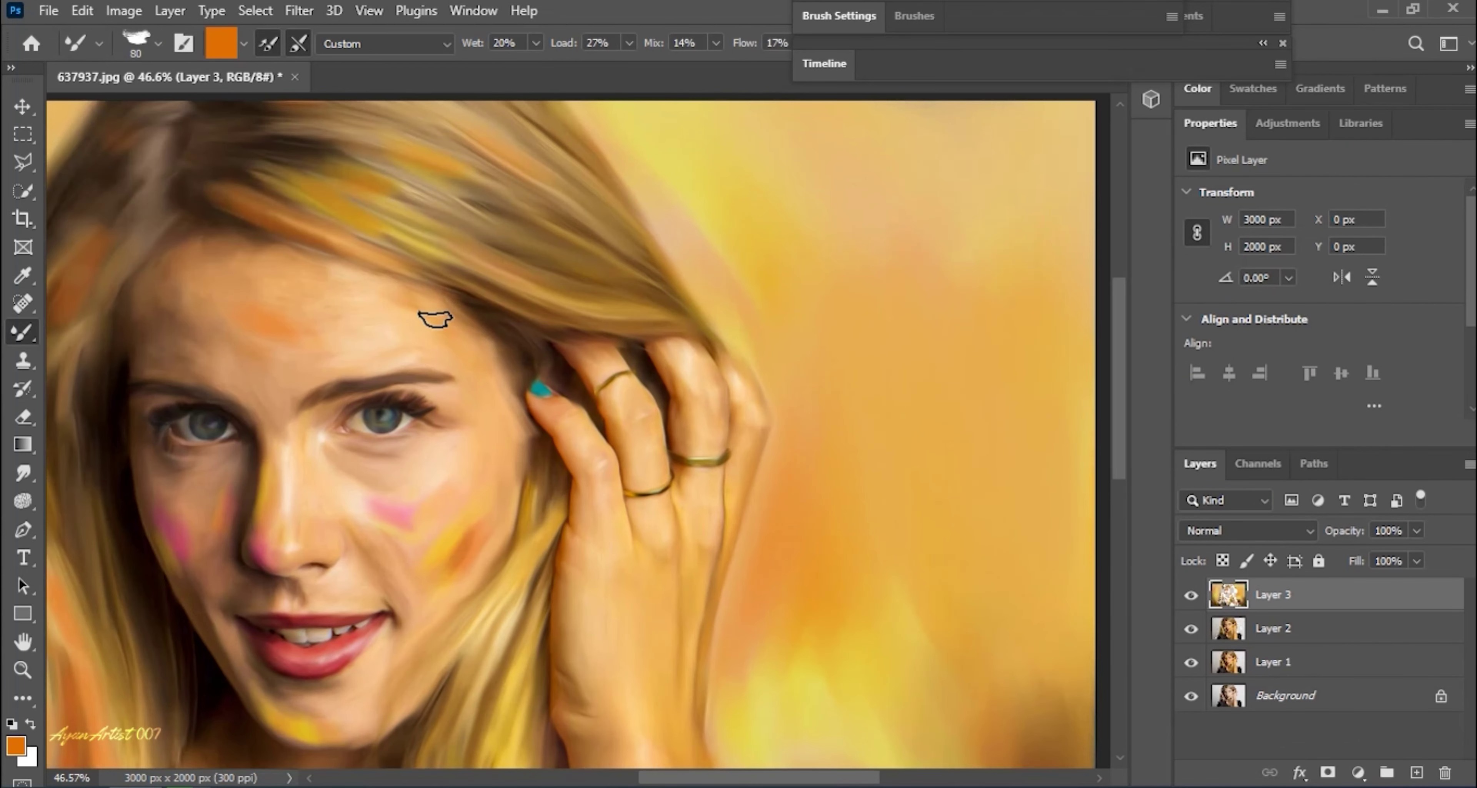
scroll(455, 367, "up", 2)
right_click(454, 356)
key("Escape")
scroll(445, 333, "down", 3)
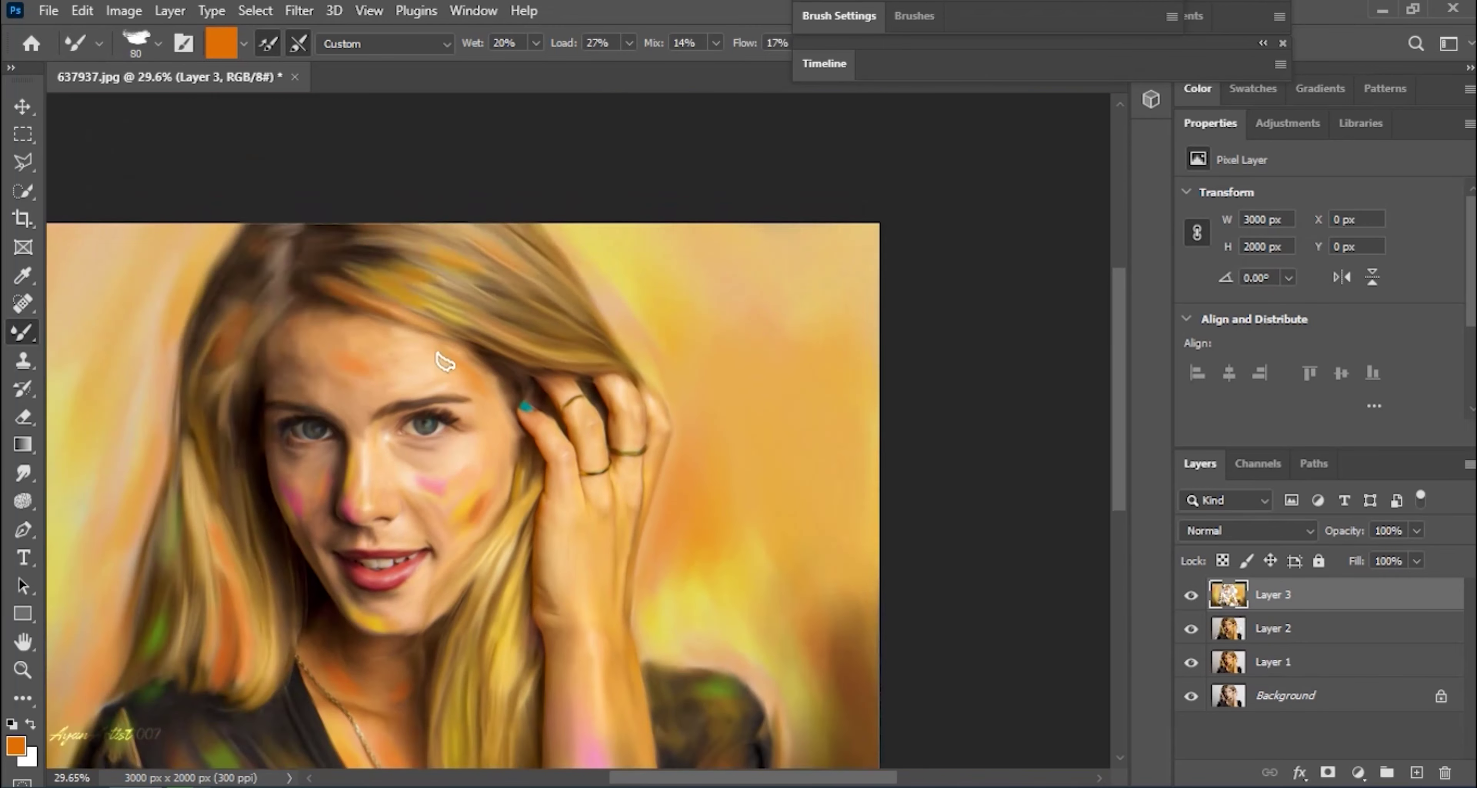
scroll(445, 333, "up", 2)
scroll(462, 257, "down", 2)
scroll(313, 277, "up", 2)
- Try mint green, then yellow, as paint colours and shrink the brush to 30
left_click(15, 745)
left_click(1089, 229)
left_click(1376, 115)
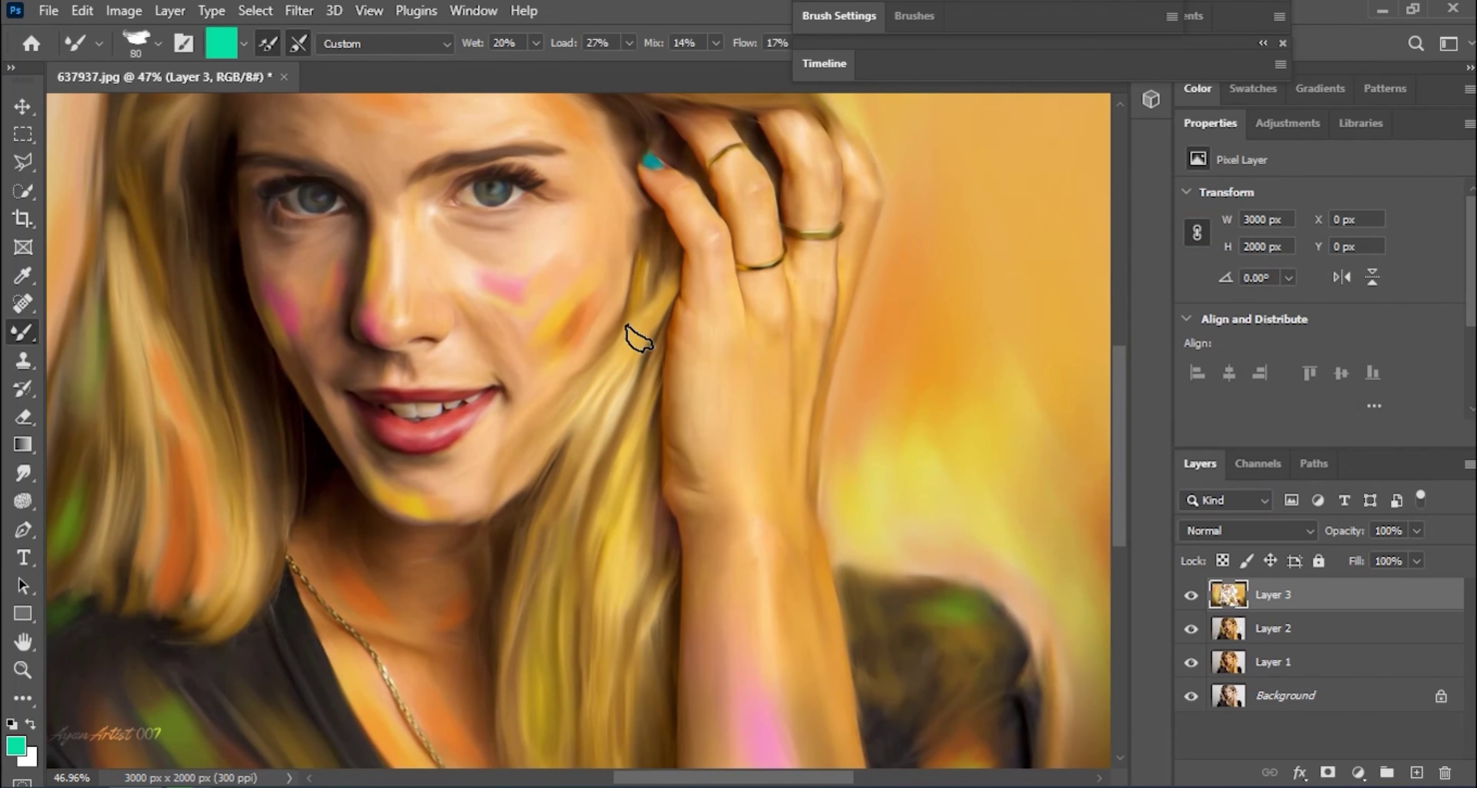
scroll(583, 309, "up", 2)
left_click(15, 744)
left_click(1336, 132)
scroll(395, 481, "up", 3)
key("bracketleft")
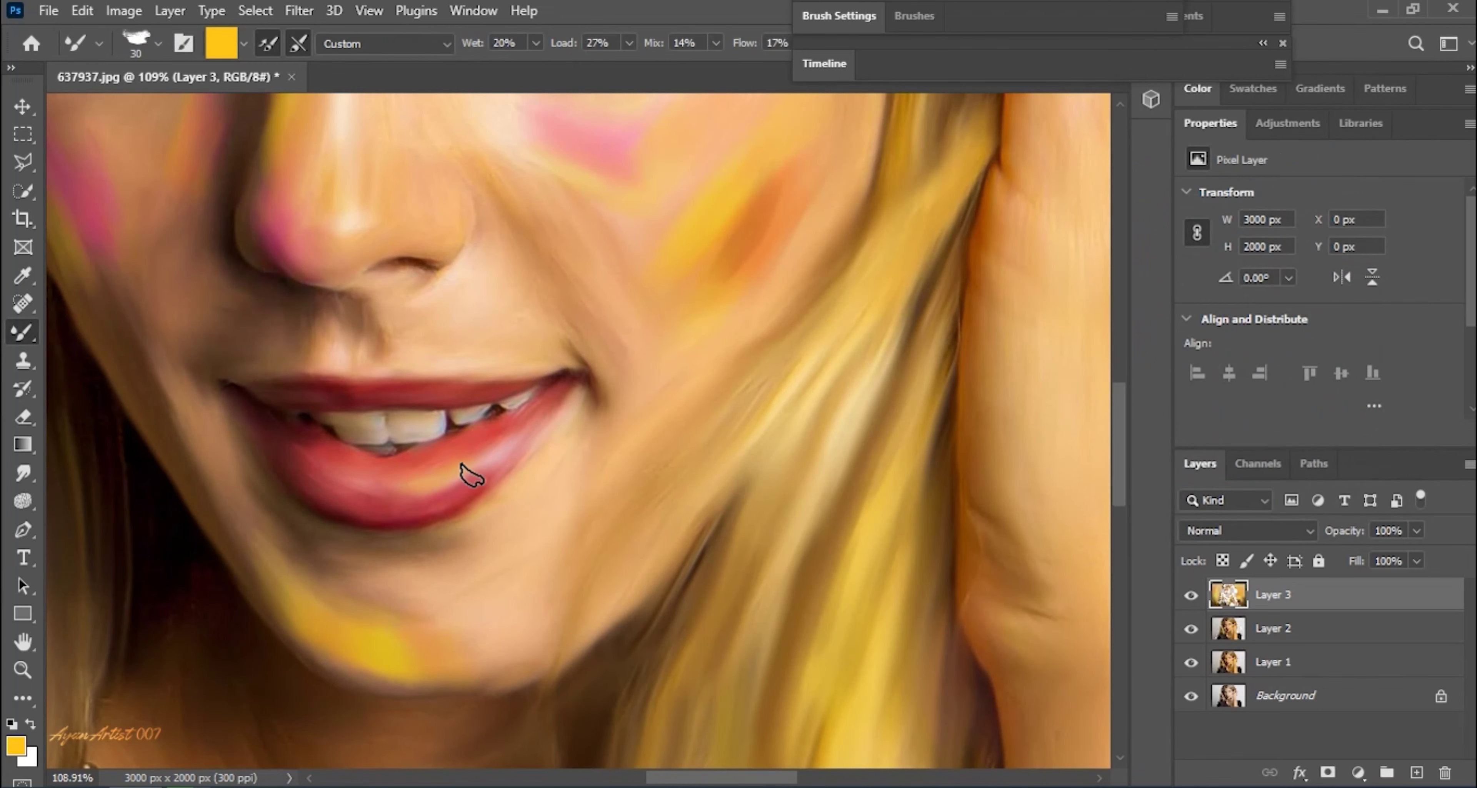
- Choose green in the Color Picker as the new paint colour
scroll(413, 470, "up", 1)
scroll(344, 479, "down", 1)
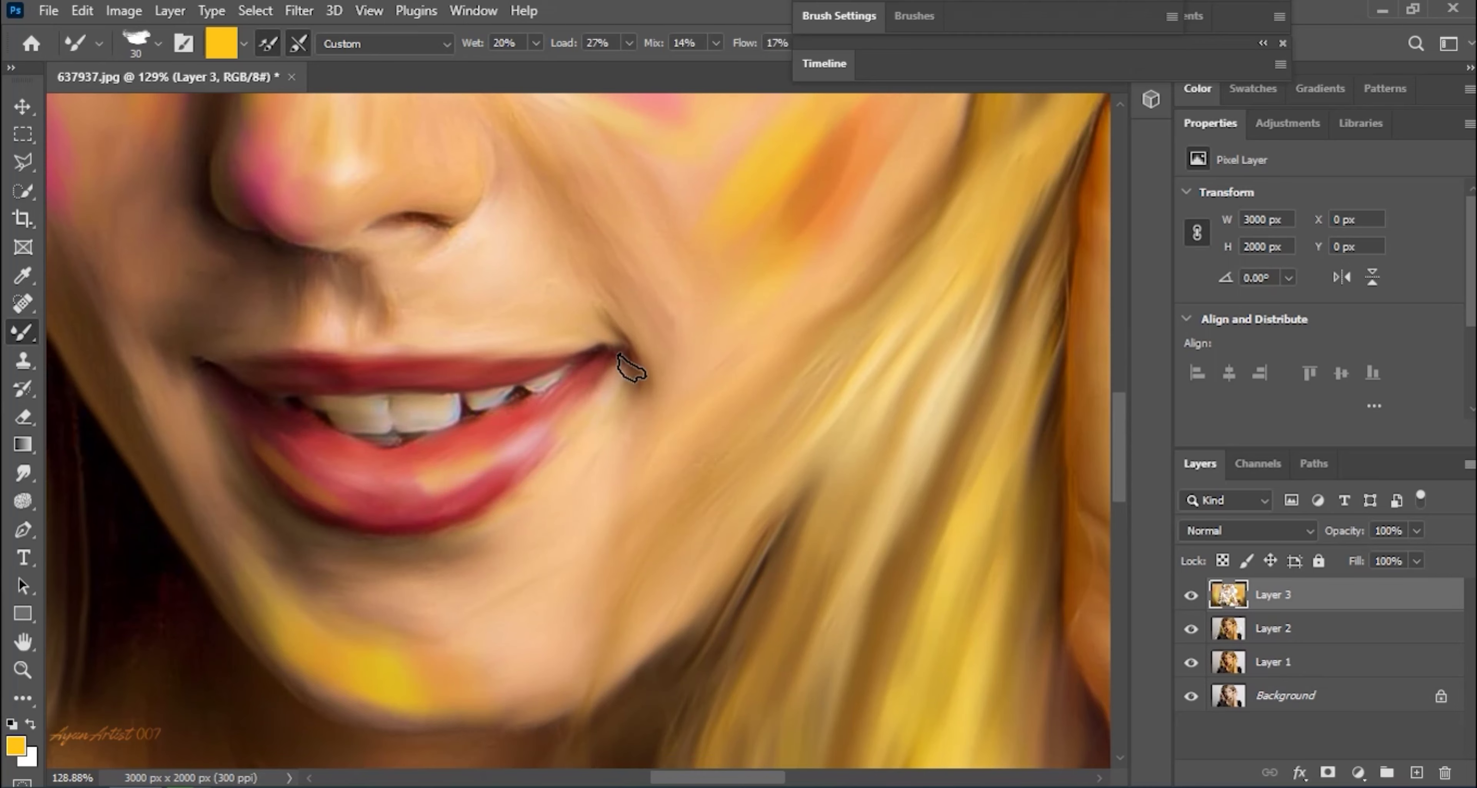
scroll(631, 367, "down", 3)
scroll(616, 320, "down", 2)
scroll(616, 320, "down", 2)
scroll(677, 363, "up", 3)
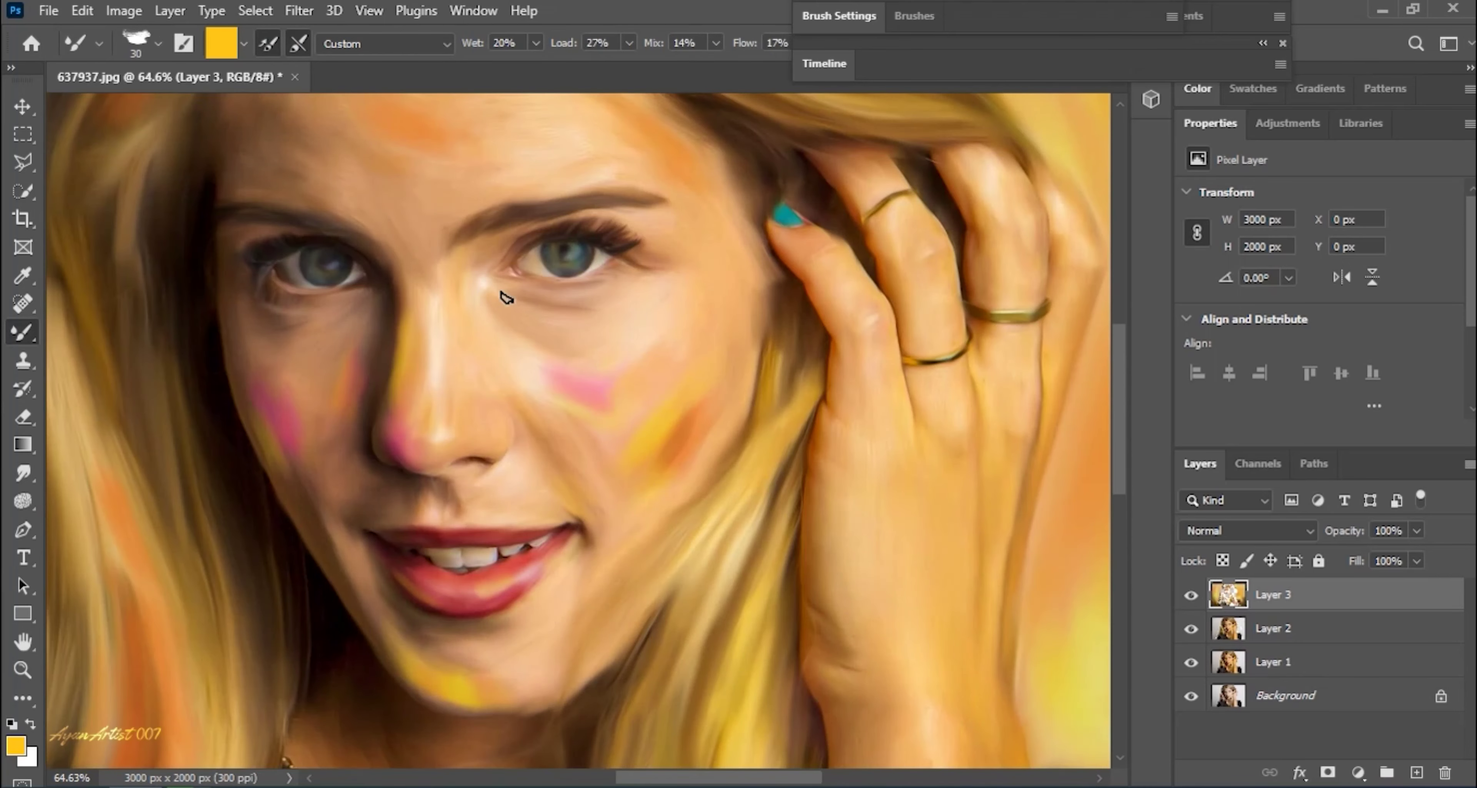
scroll(506, 297, "down", 1)
left_click(15, 744)
left_click(1143, 247)
key("Return")
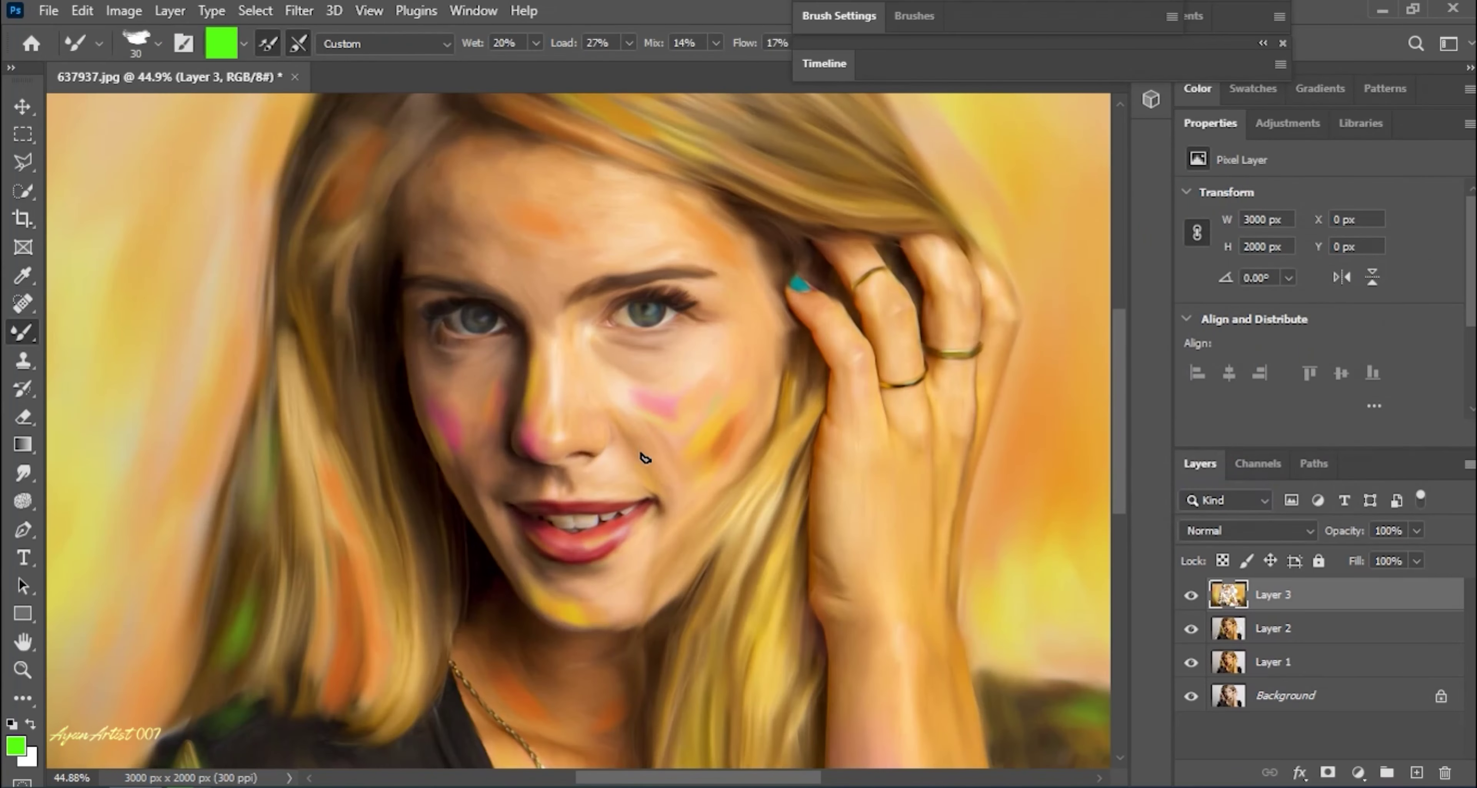
- Switch to the Zoom tool and bring up its canvas options
scroll(718, 539, "down", 2)
key("z")
right_click(667, 379)
- Fit the view, then raise contrast, shadows, texture, clarity and vibrance in Camera Raw, lowering dehaze
left_click(688, 389)
key("v")
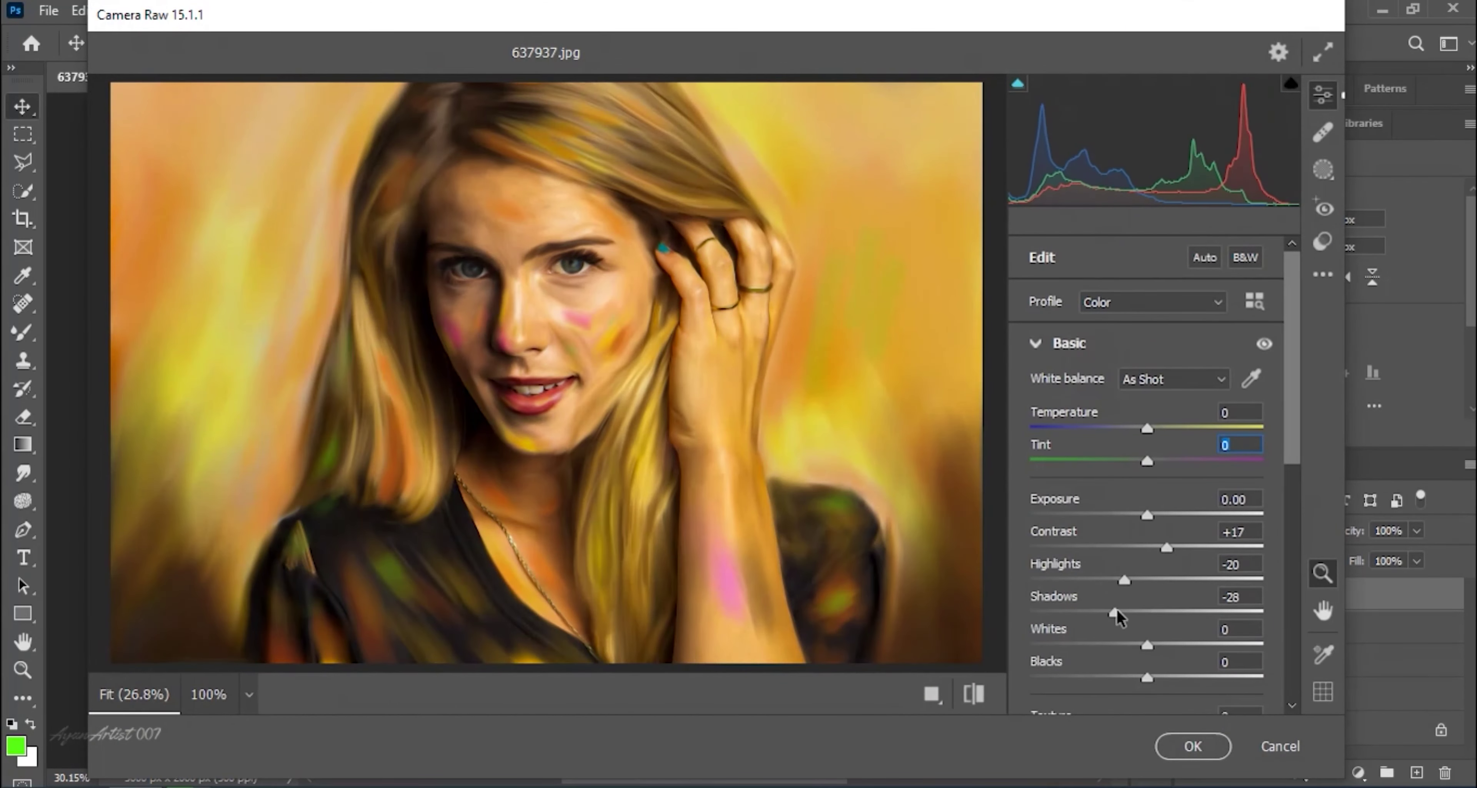
scroll(1141, 602, "down", 4)
left_click_drag(1185, 595, 1171, 591)
mouse_move(1147, 504)
left_mouse_down()
mouse_move(1196, 509)
mouse_move(1172, 471)
left_mouse_up()
left_click_drag(1146, 536, 1195, 504)
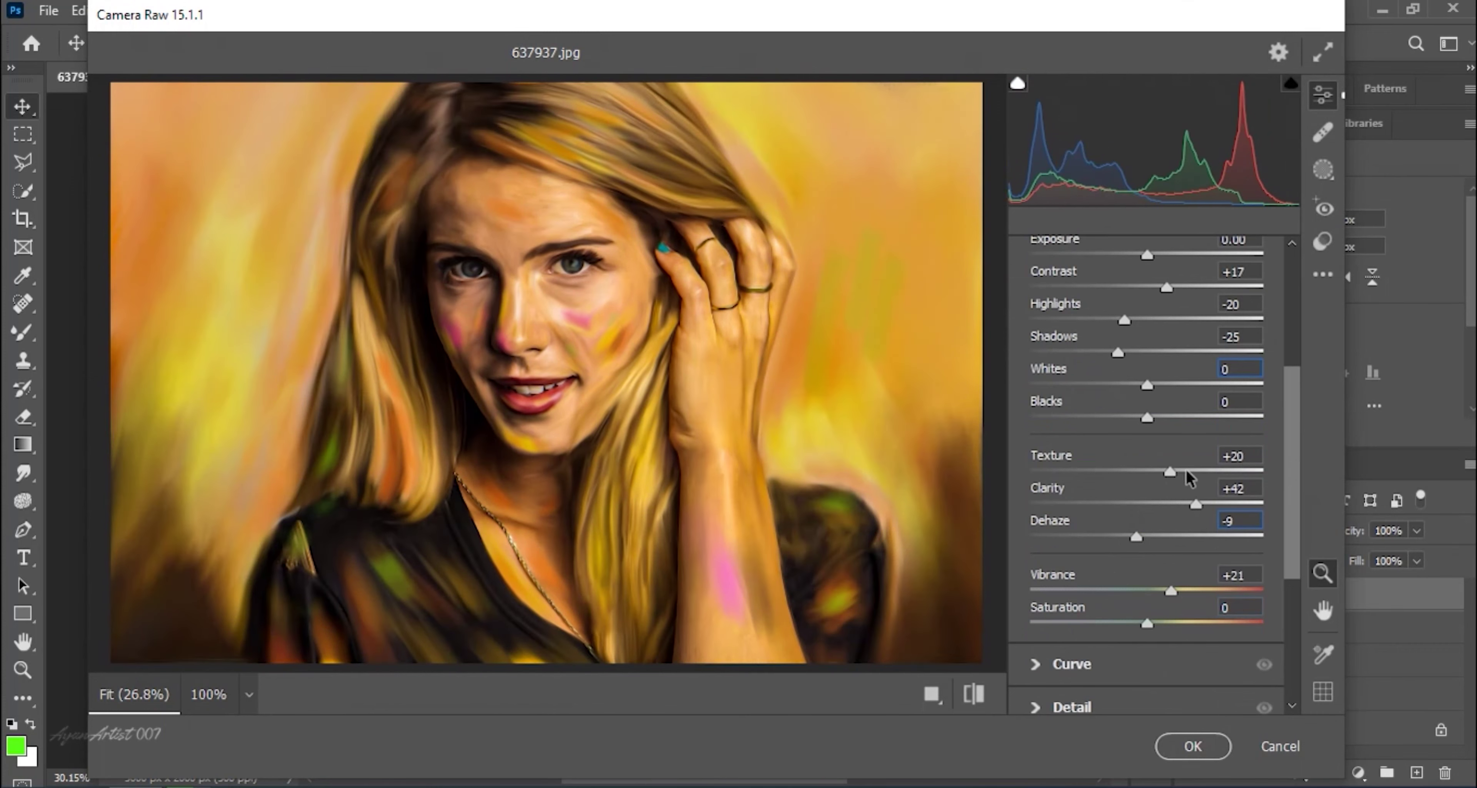
left_click_drag(1124, 320, 1161, 320)
left_click_drag(1166, 287, 1174, 287)
left_click_drag(1117, 352, 1173, 352)
left_click_drag(1171, 471, 1176, 471)
left_click_drag(1135, 536, 1114, 535)
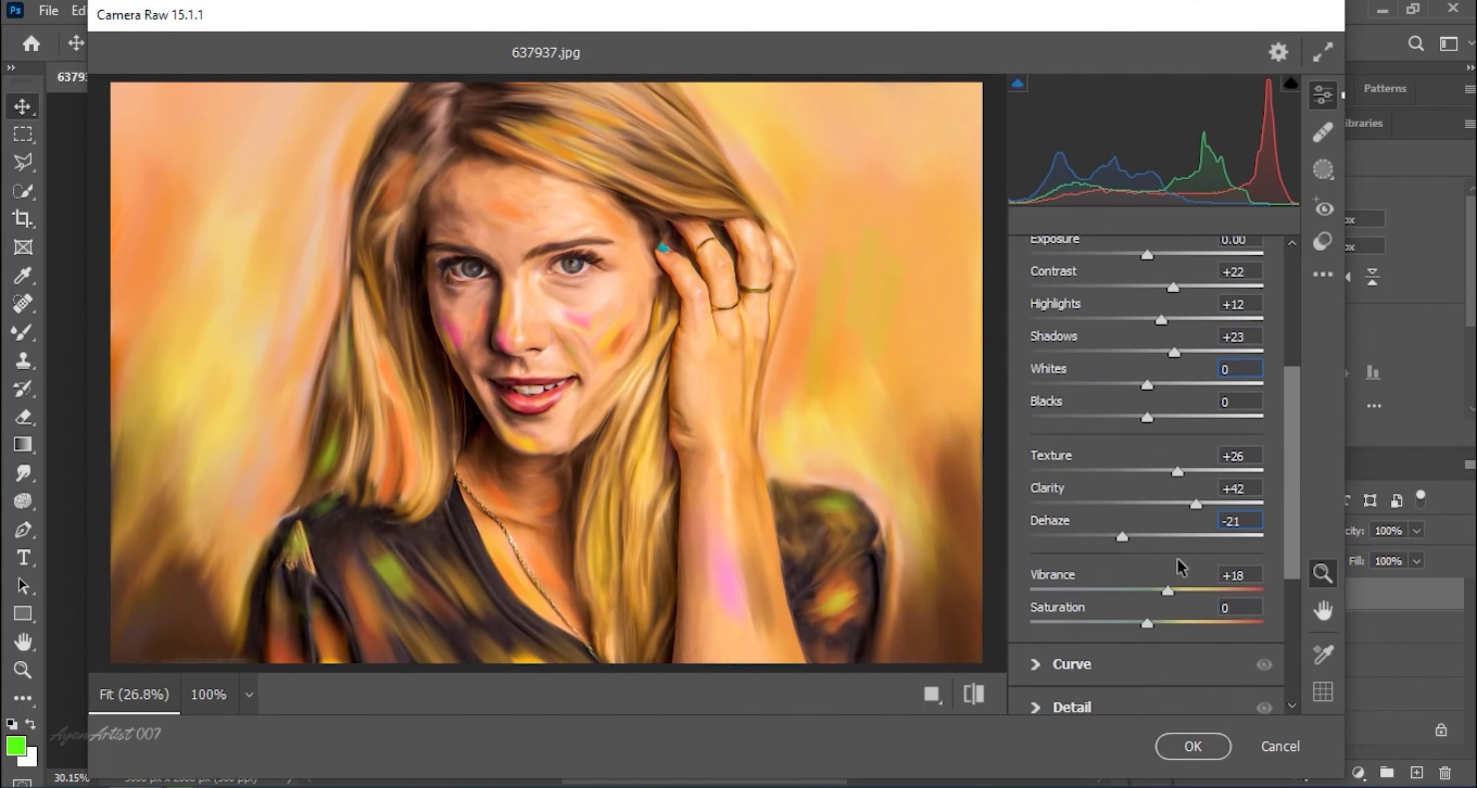
- Add a darkening vignette with adjusted midpoint, roundness and feather
scroll(1164, 516, "down", 10)
left_click_drag(1147, 475, 1114, 475)
left_click_drag(1032, 645, 1263, 645)
left_click_drag(1147, 580, 1184, 580)
left_click_drag(1170, 548, 1192, 547)
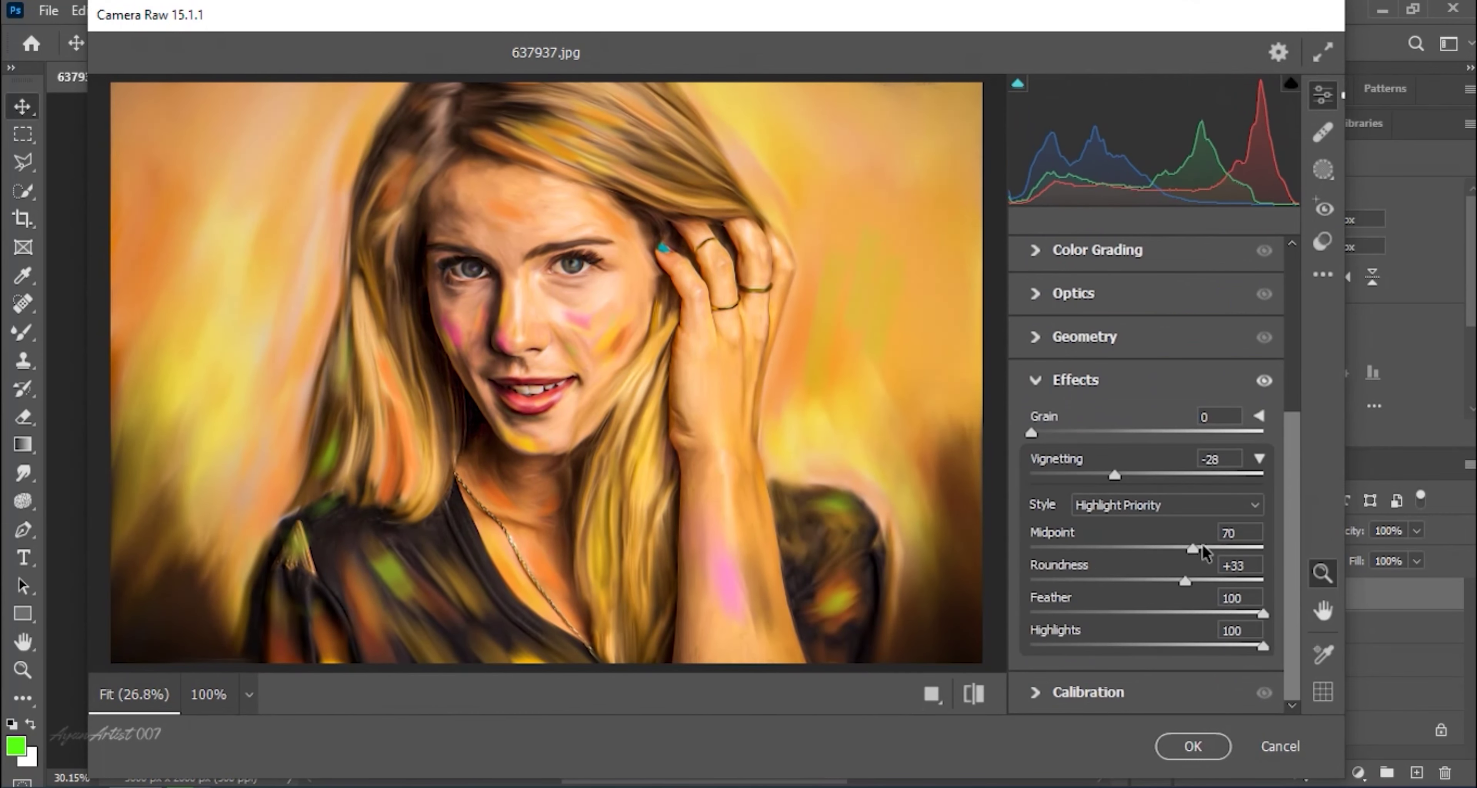
- Tint shadows toward yellow-magenta and brighten highlight luminance in Color Grading
left_click(1094, 253)
mouse_move(1077, 580)
left_mouse_down()
mouse_move(1090, 554)
mouse_move(1082, 585)
left_mouse_up()
left_click_drag(1078, 655, 1067, 656)
left_click_drag(1215, 655, 1240, 655)
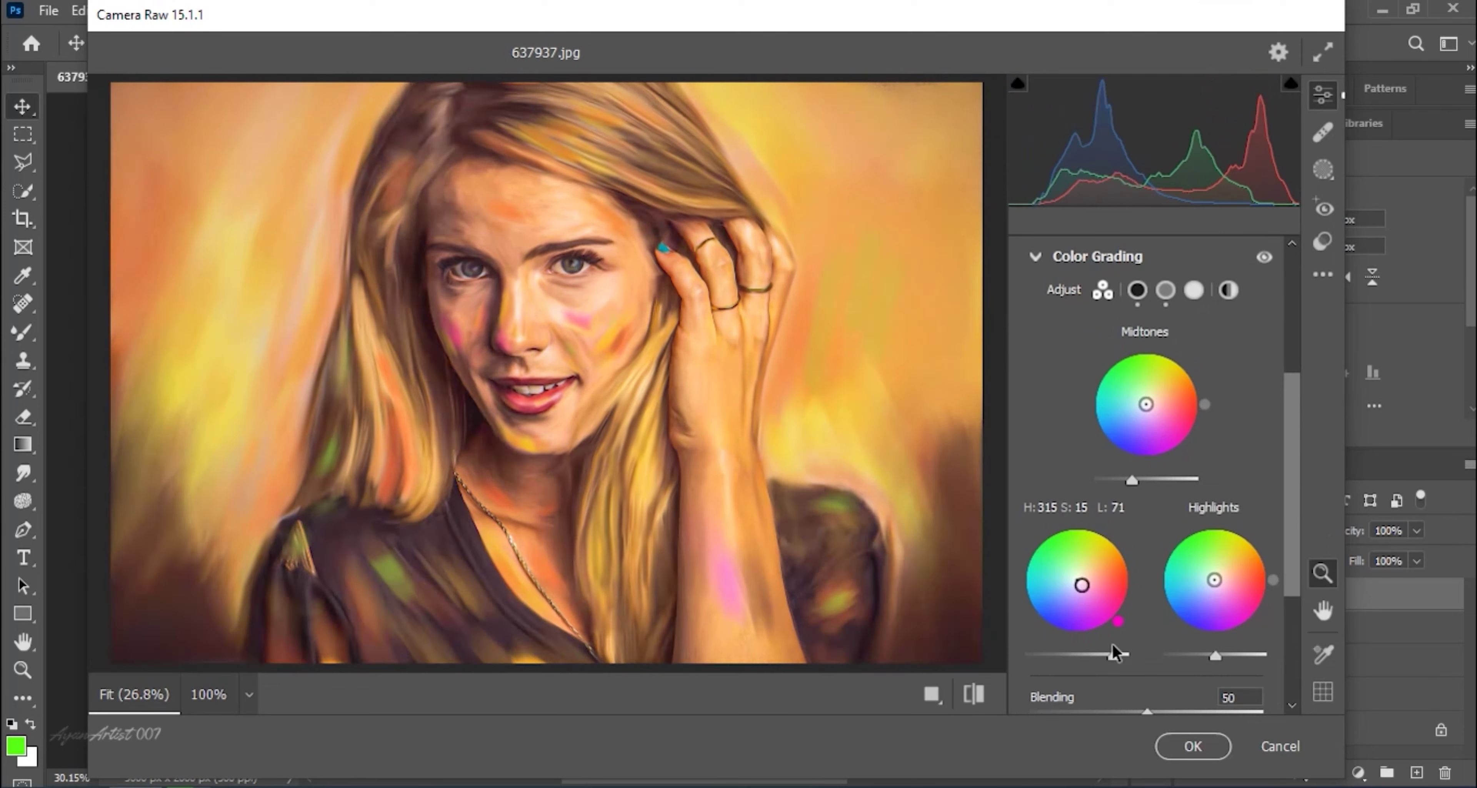
- In Calibration, boost red primary saturation and cut green primary saturation to -17
scroll(1240, 658, "down", 3)
scroll(1147, 573, "down", 2)
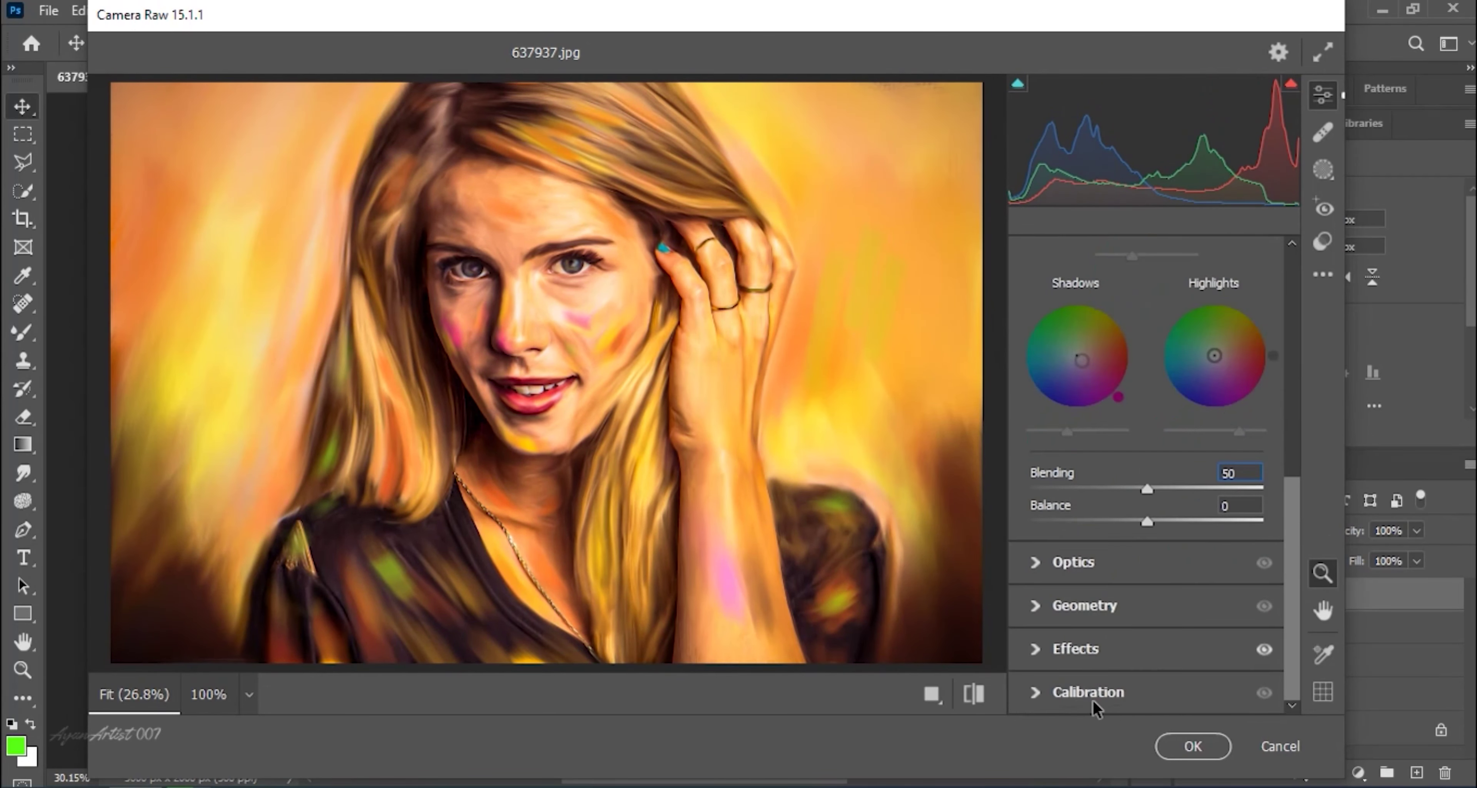
left_click(1088, 695)
left_click_drag(1083, 497, 1161, 497)
left_click_drag(1146, 597, 1127, 596)
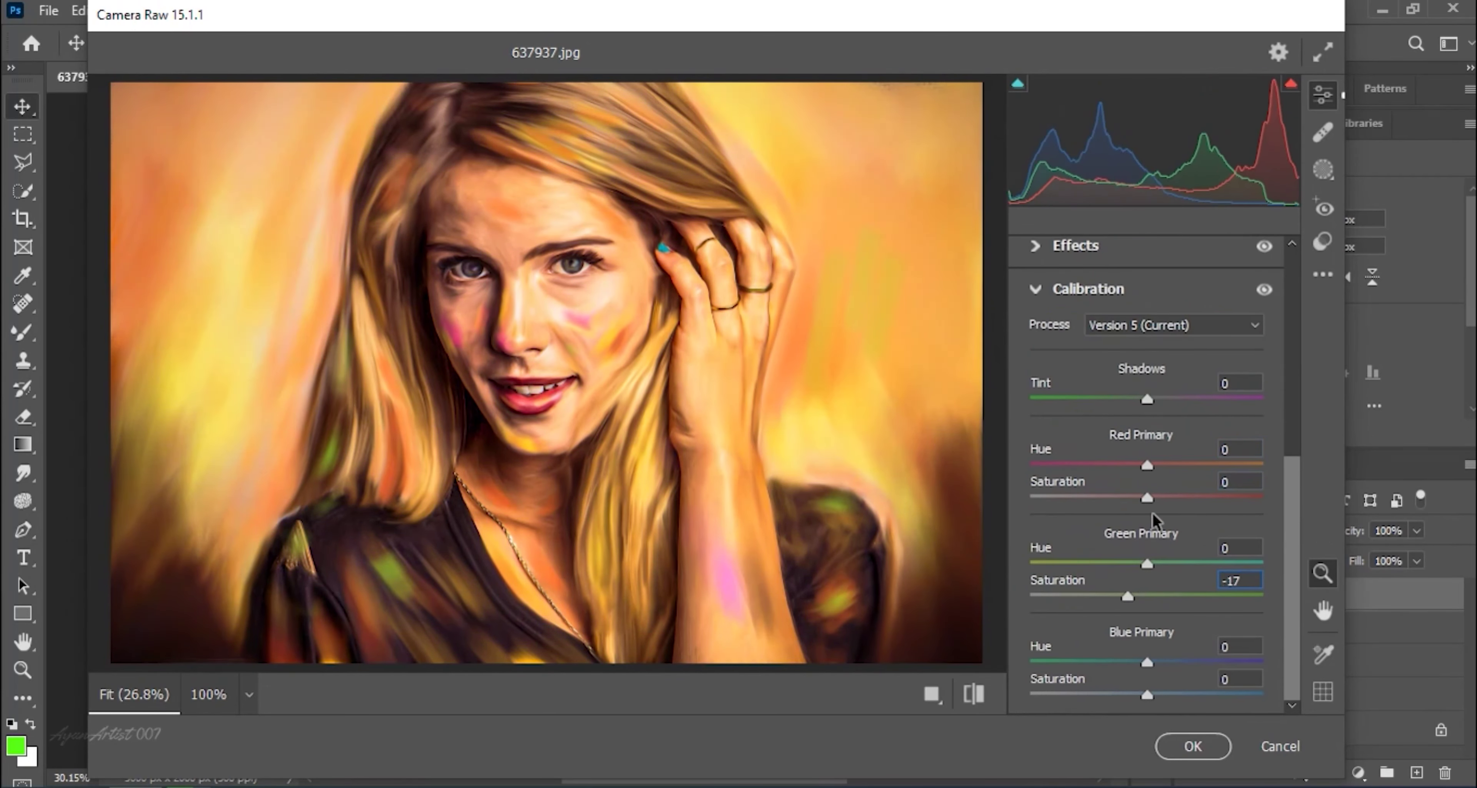
- Apply the Camera Raw grade and add a Hue/Saturation adjustment layer
scroll(1186, 516, "up", 15)
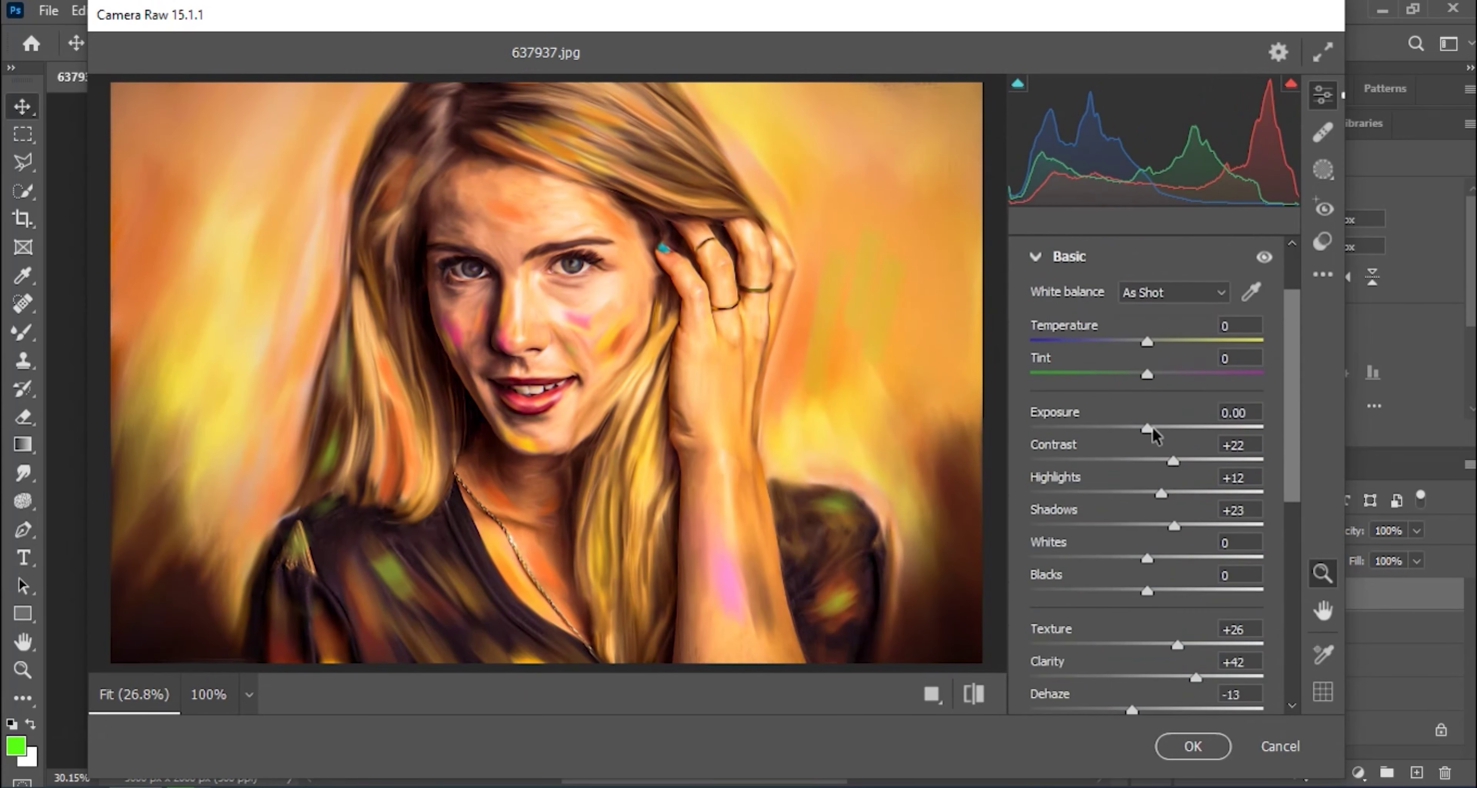
left_click(1192, 745)
left_click(1358, 773)
left_click(1371, 569)
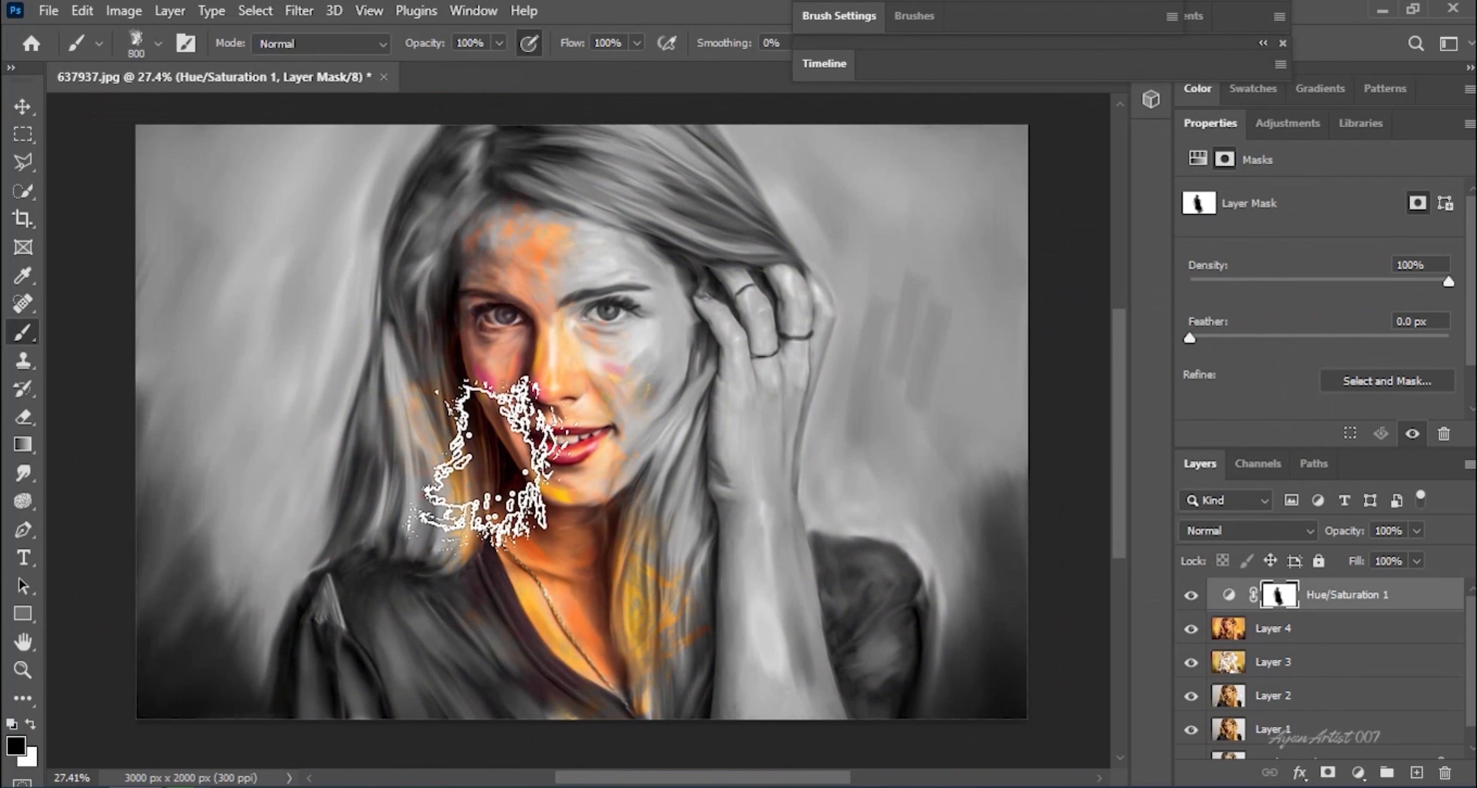
- Paint colour back through the mask and lower the Hue/Saturation layer to 80% opacity
mouse_move(488, 461)
left_mouse_down()
mouse_move(679, 708)
mouse_move(726, 478)
left_mouse_up()
key("bracketleft")
left_click(1417, 531)
left_click_drag(1422, 554, 1394, 555)
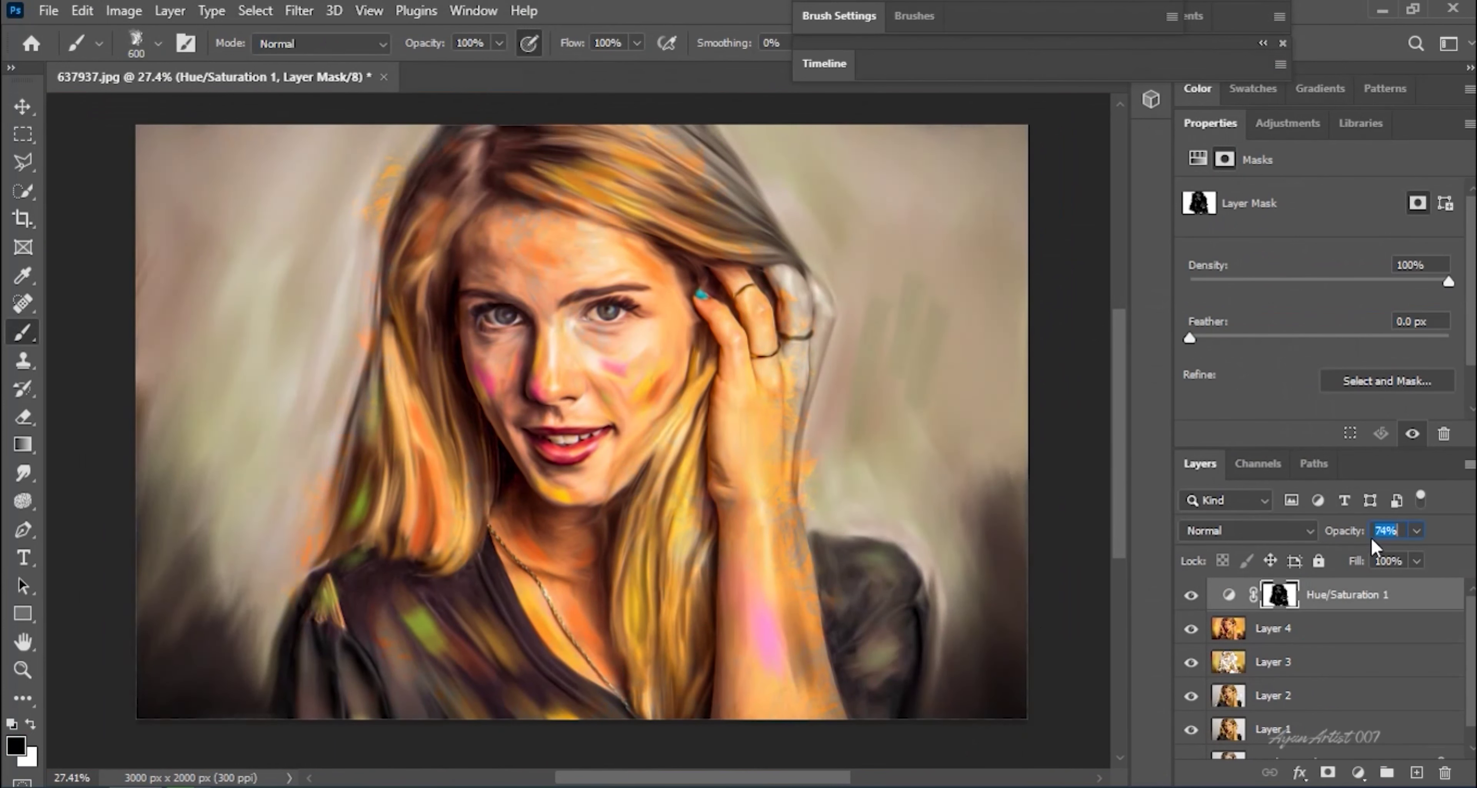
- Restore colour to the left and right background areas through the mask
left_click_drag(344, 258, 229, 412)
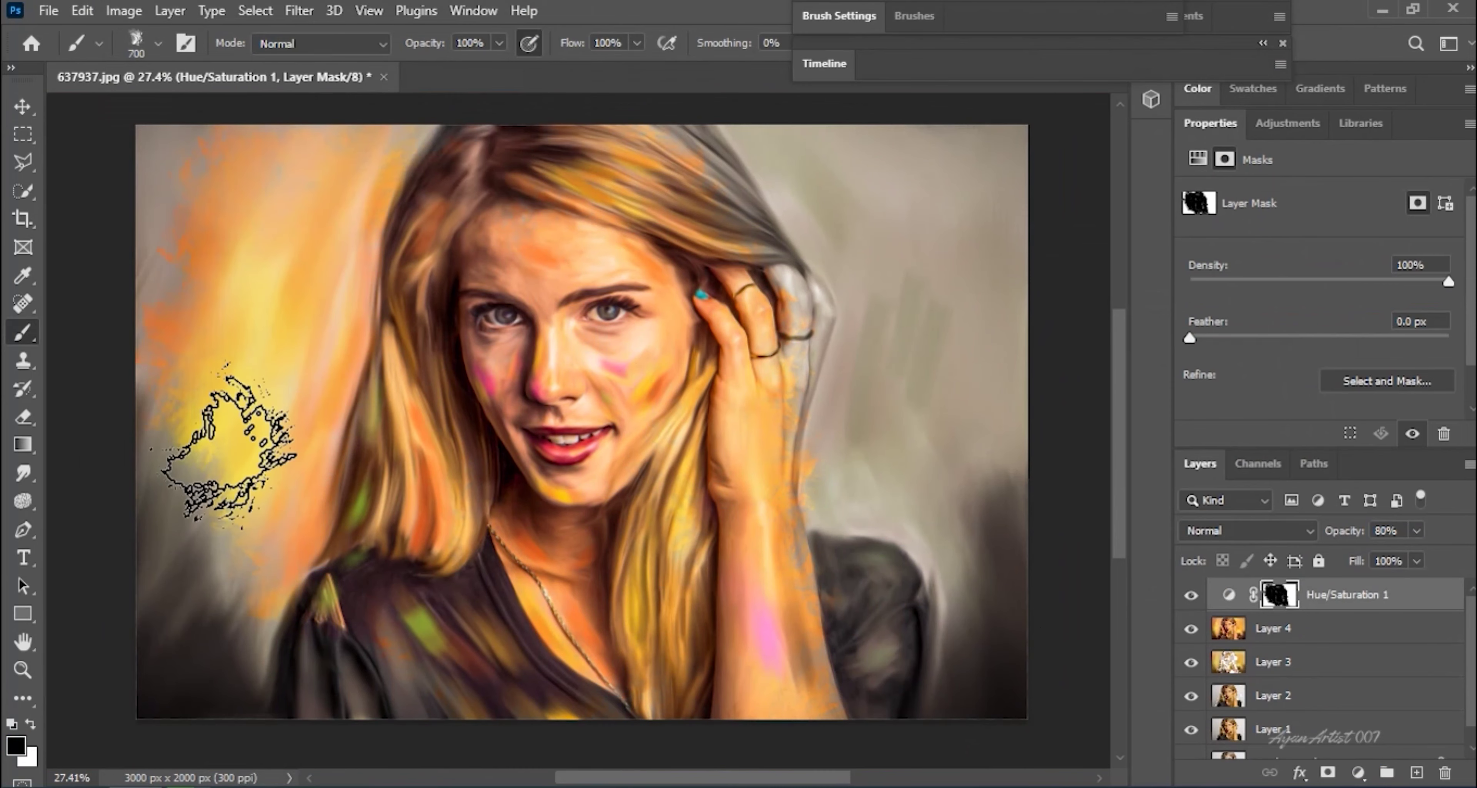
key("bracketright")
mouse_move(722, 453)
left_mouse_down()
mouse_move(676, 132)
mouse_move(989, 709)
left_mouse_up()
left_click_drag(1018, 343, 956, 422)
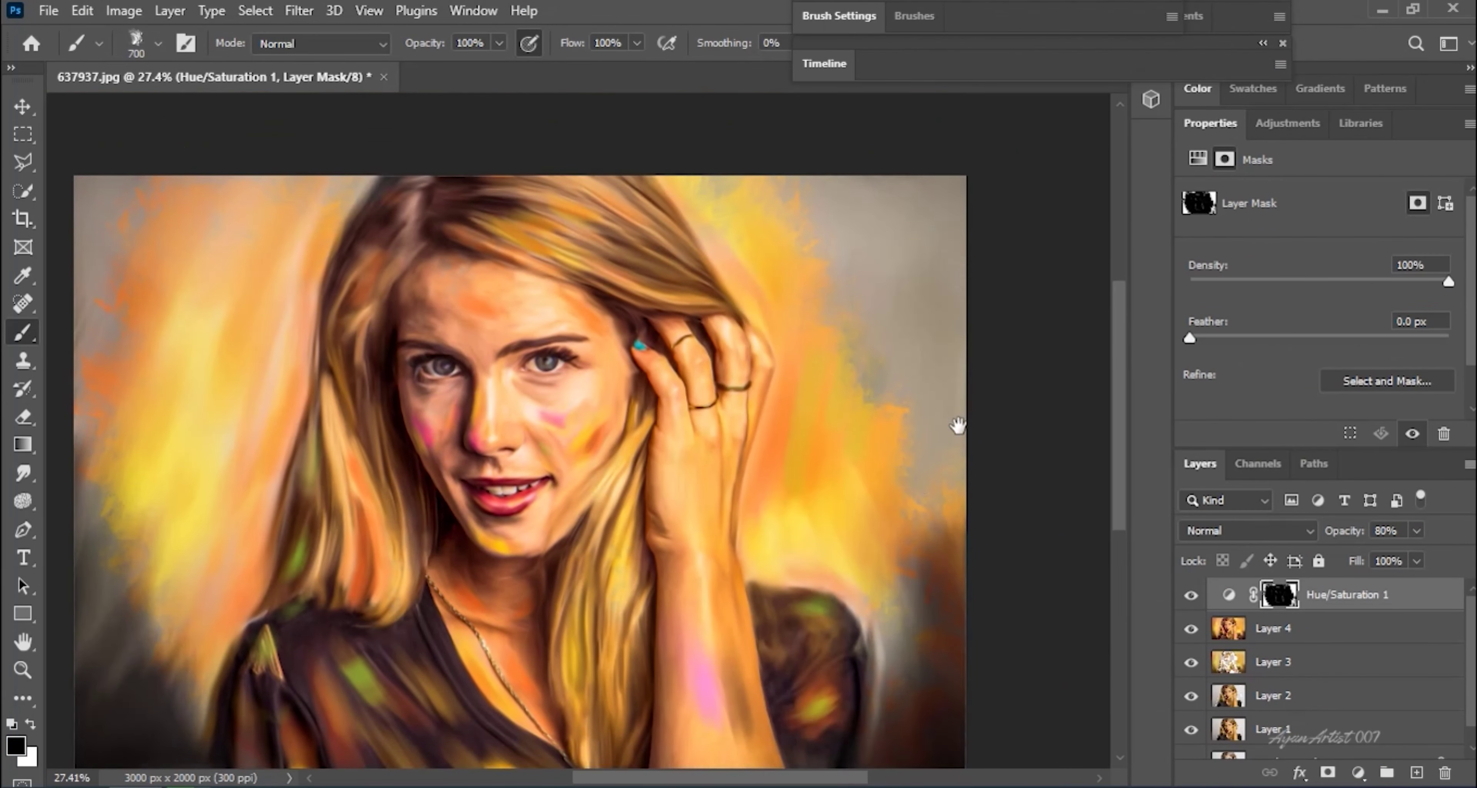
- Paint white over the left background edge, then undo and shrink the brush
scroll(957, 373, "down", 2)
key("x")
left_click_drag(313, 494, 329, 198)
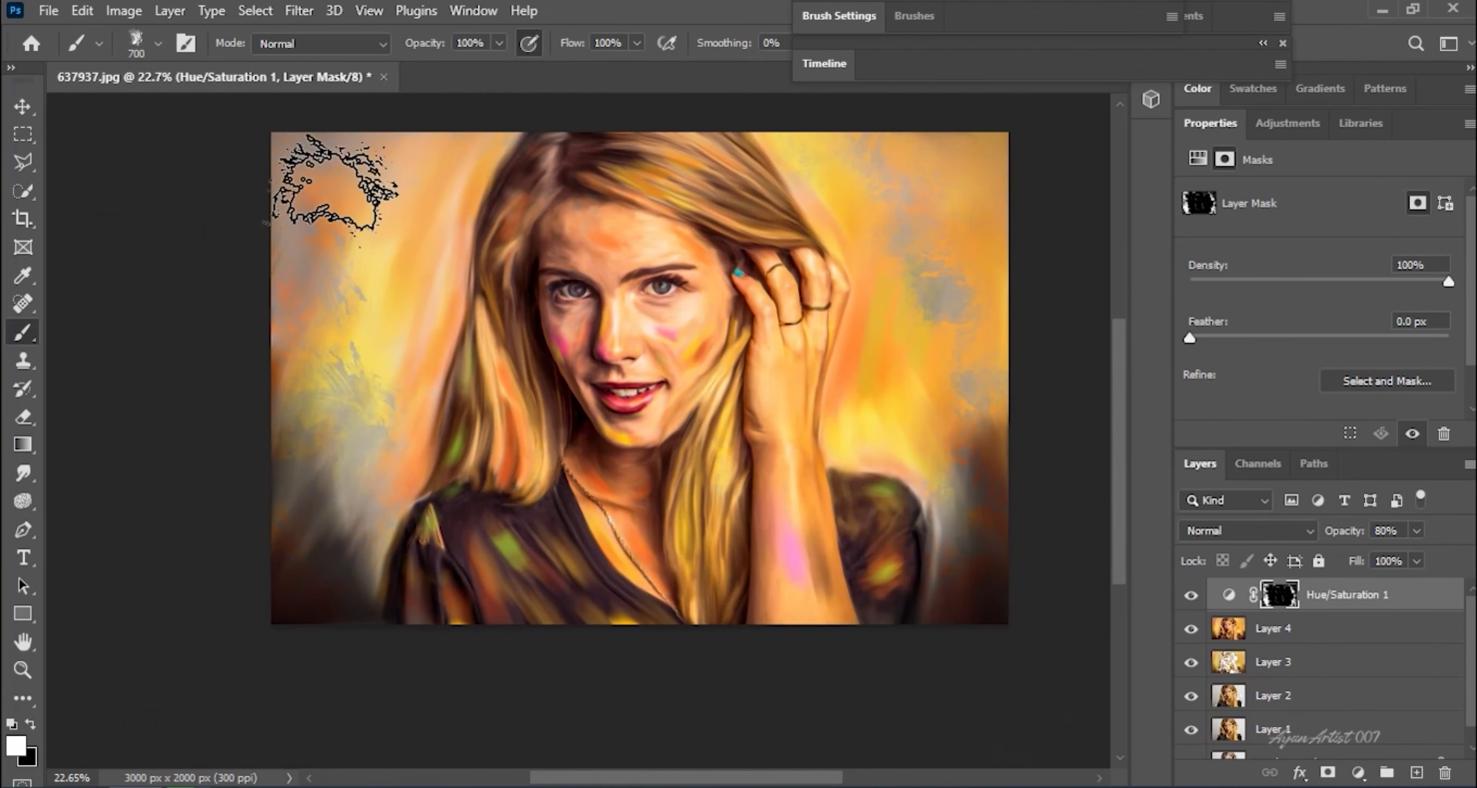
key("ctrl+z")
key("bracketleft")
key("bracketleft")
key("bracketleft")
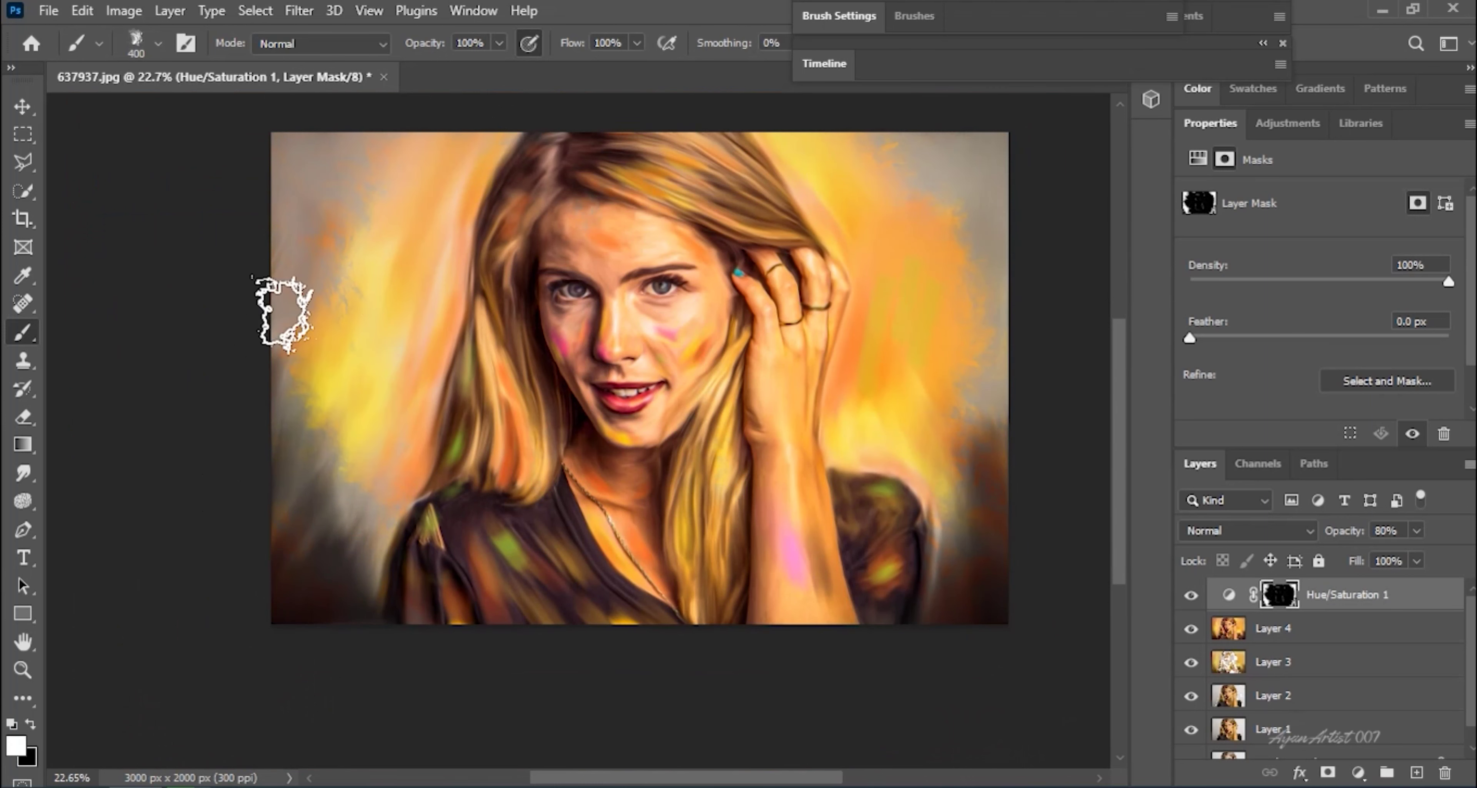
- Desaturate the hand and wrist with a 300 brush, then resize it to 400
scroll(710, 356, "up", 1)
key("x")
key("bracketleft")
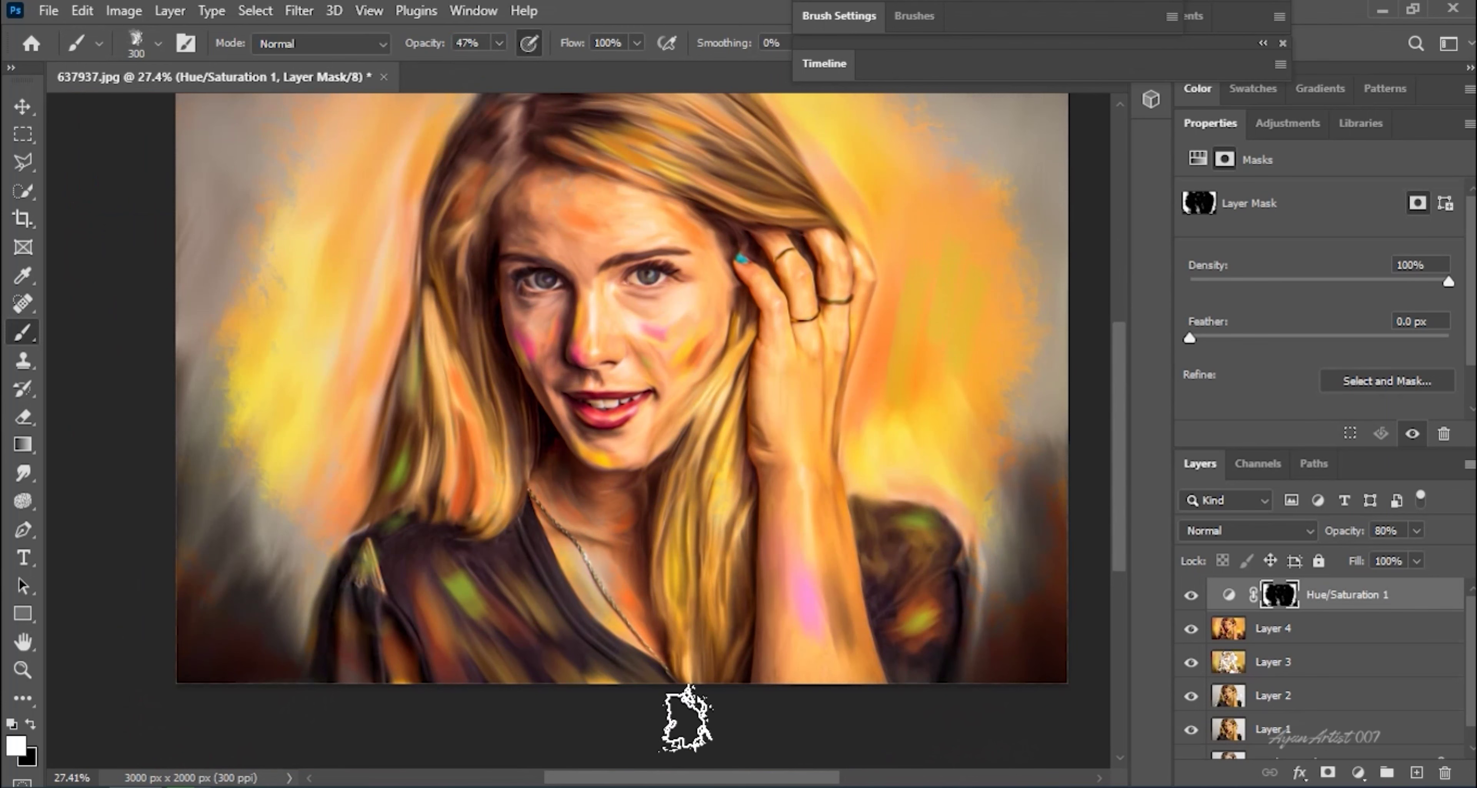
left_click_drag(807, 478, 884, 478)
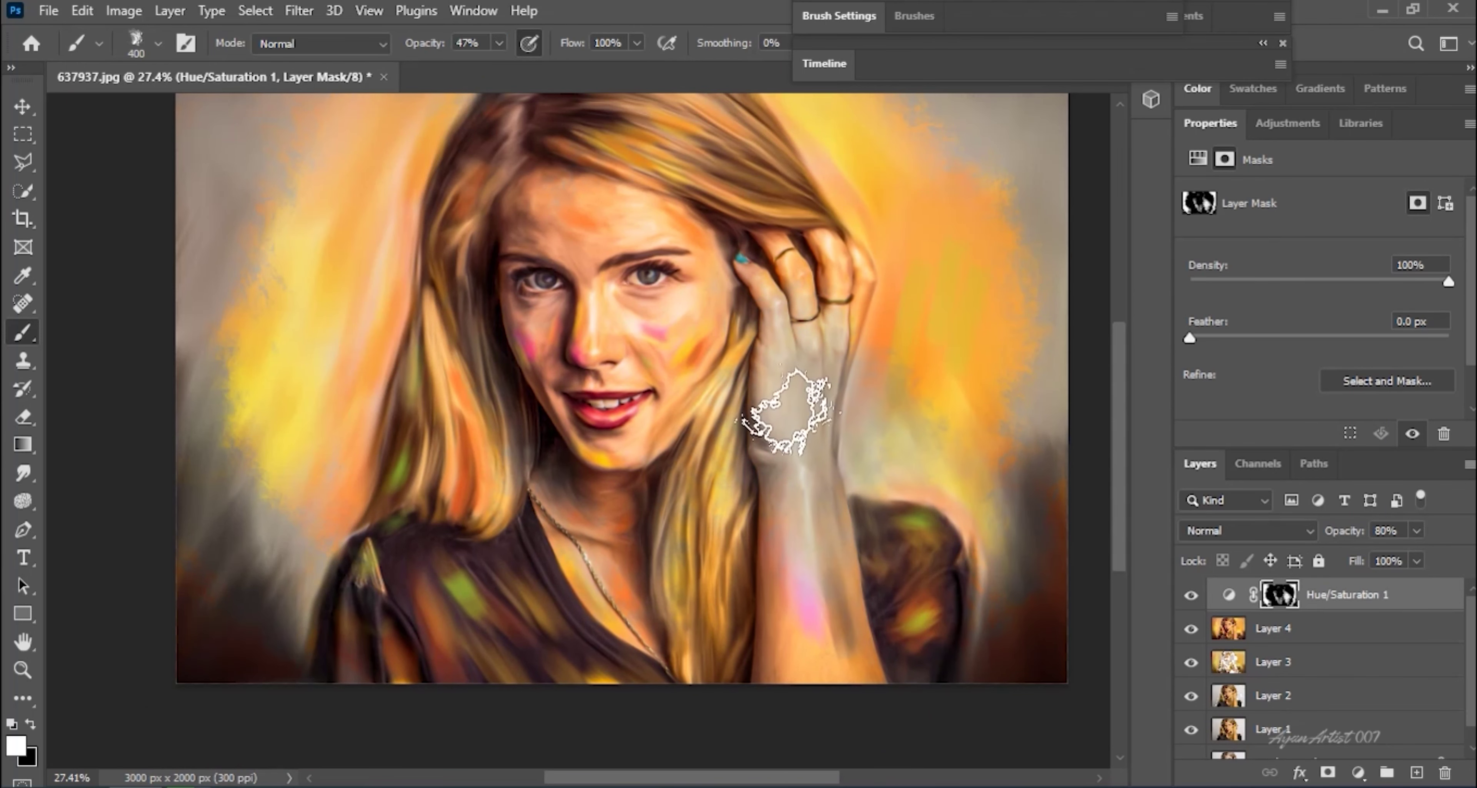
left_click_drag(791, 412, 747, 452)
key("bracketright")
key("bracketright")
key("bracketright")
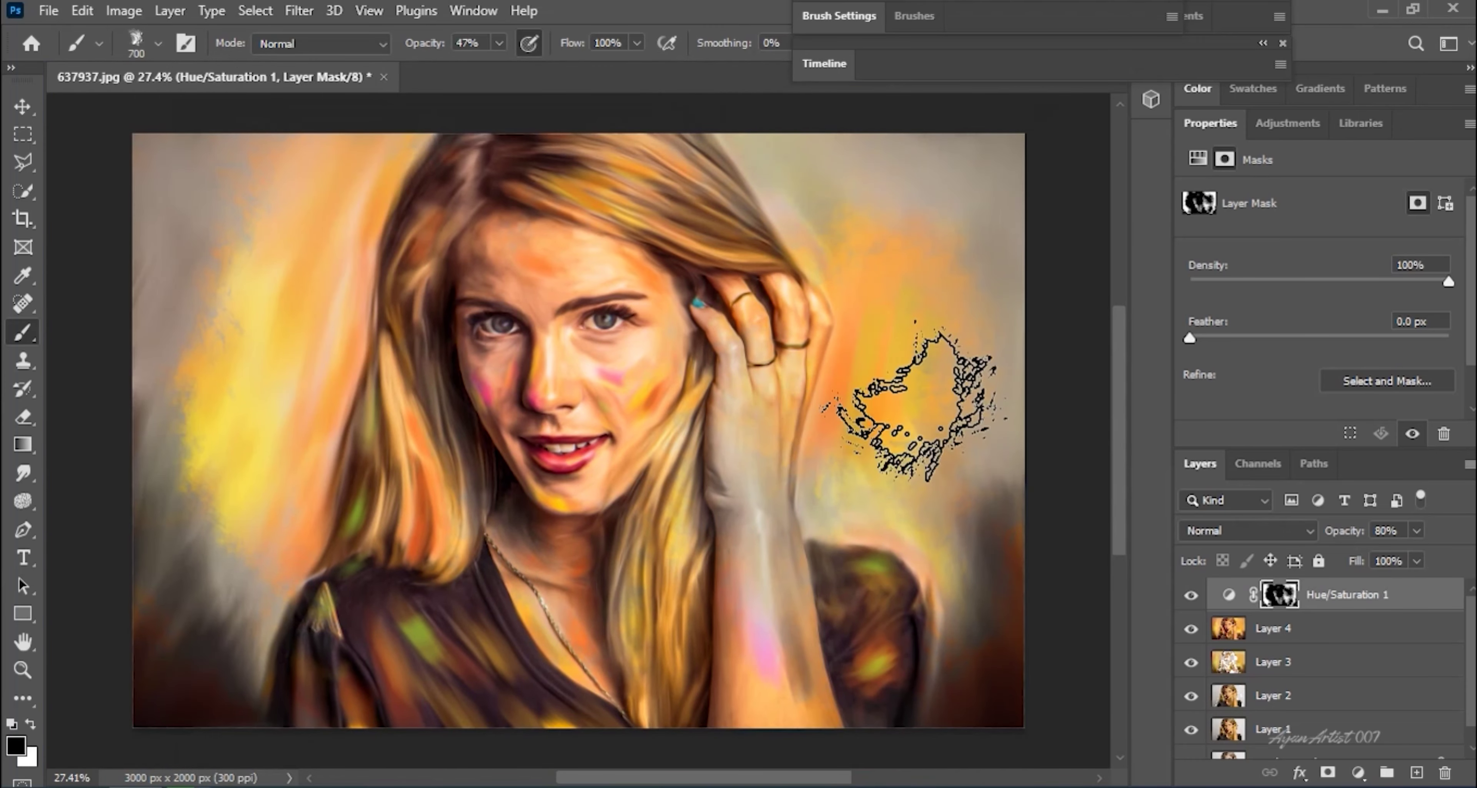
key("bracketleft")
key("bracketleft")
key("bracketleft")
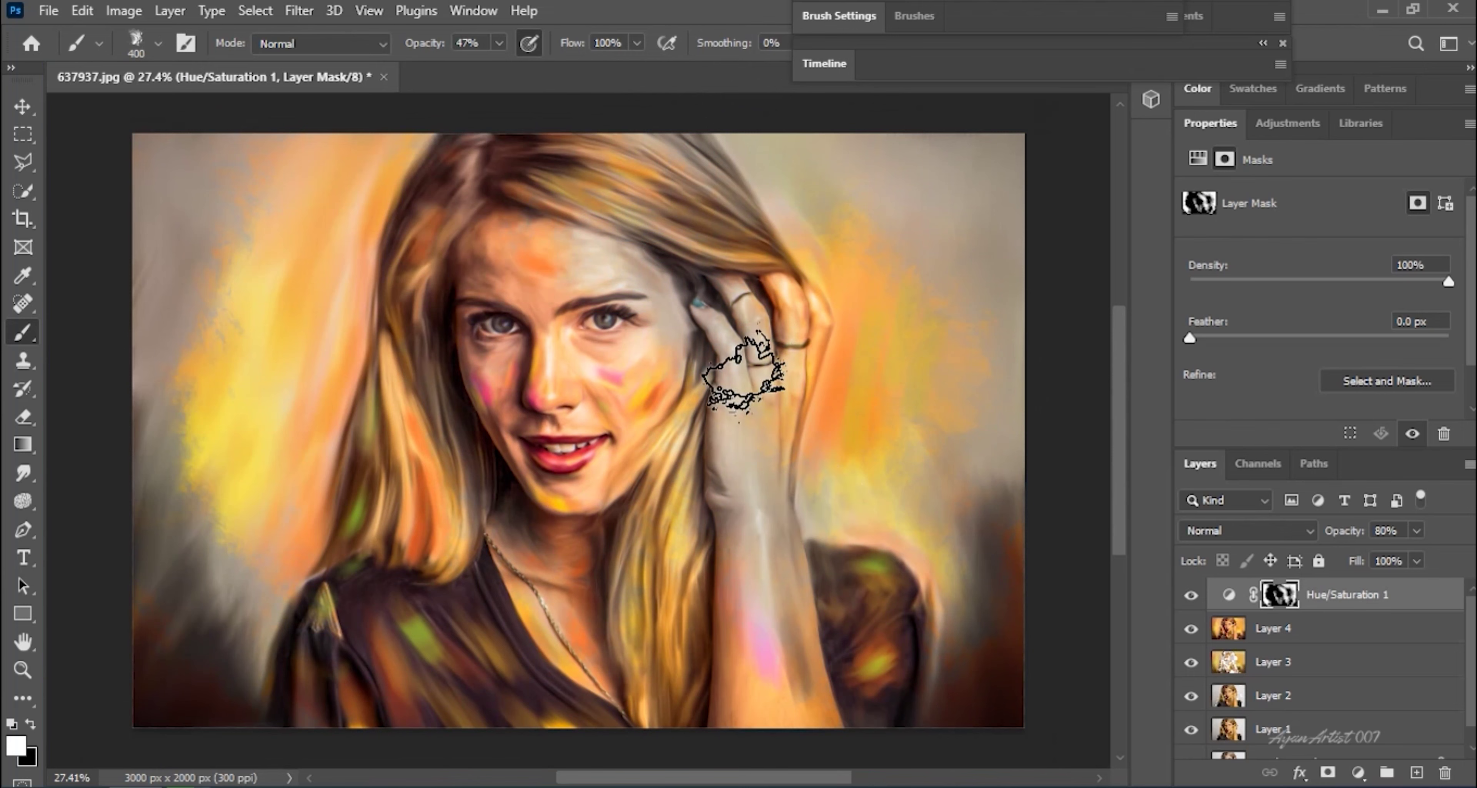
left_click_drag(686, 339, 765, 438)
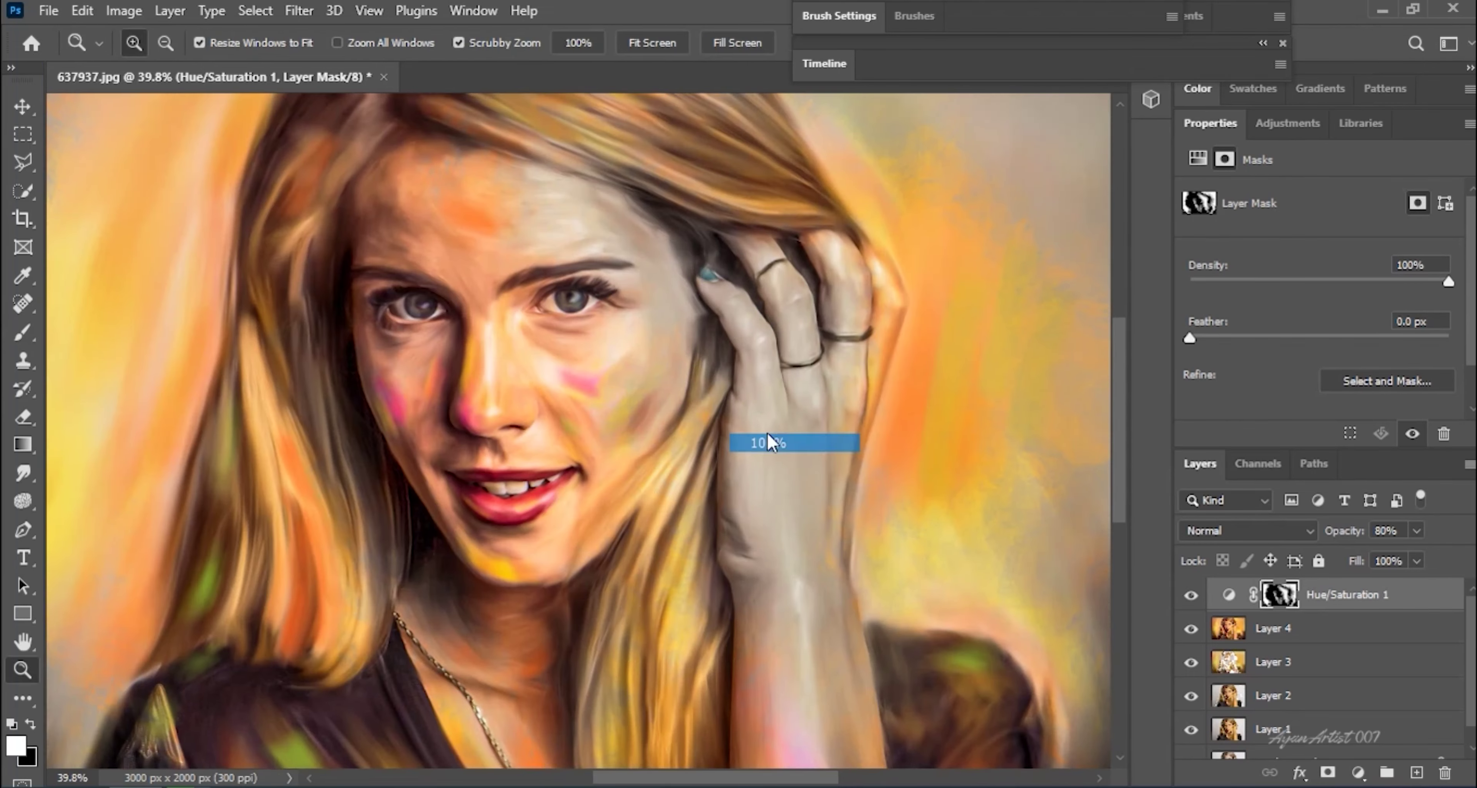
- Add a Color Lookup layer using FoggyNight at 22% opacity
scroll(525, 367, "down", 2)
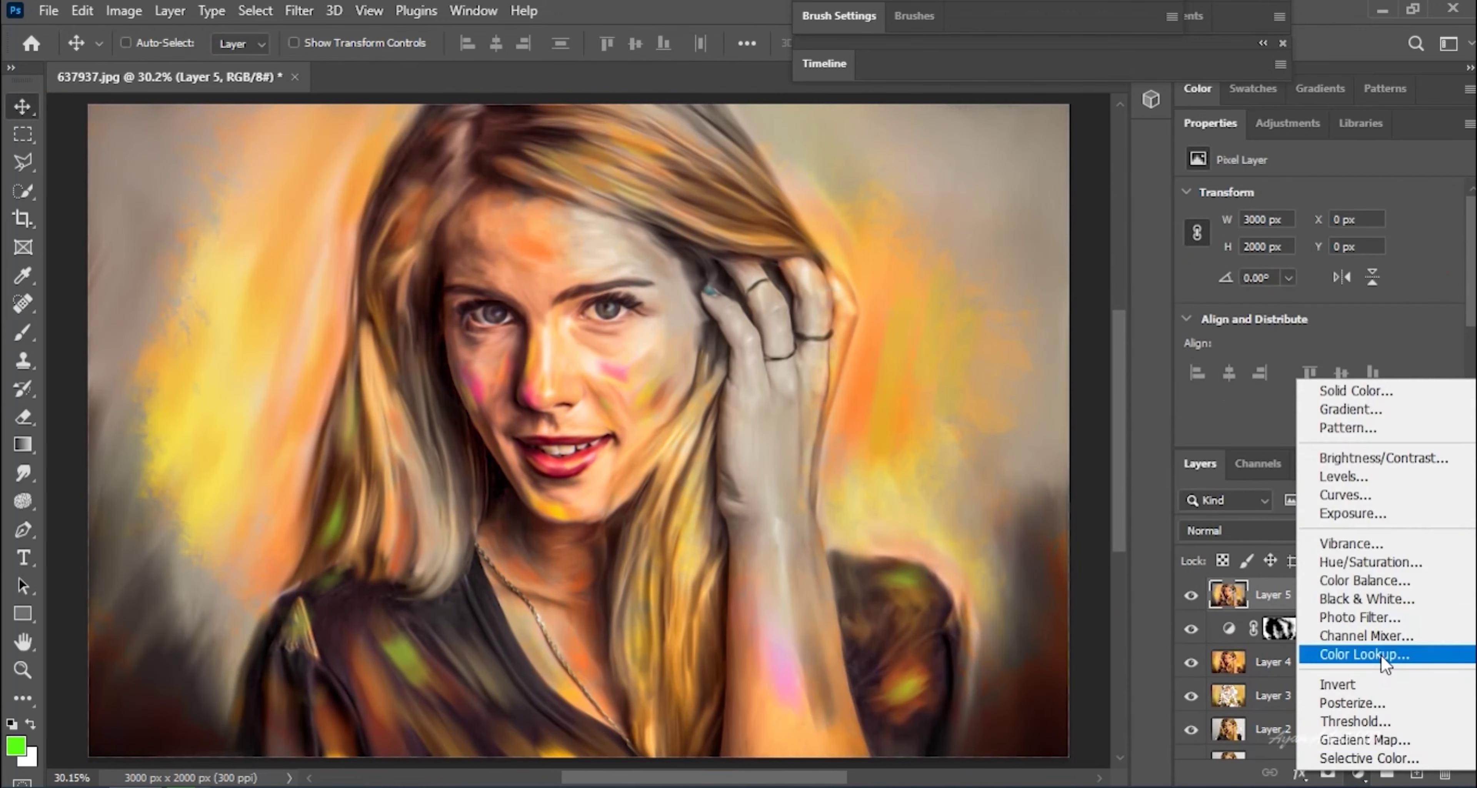
left_click(1383, 659)
left_click_drag(1417, 555, 1340, 556)
- Apply Levels of 18 / 1.08 / 244 to Layer 5
left_click(1278, 628)
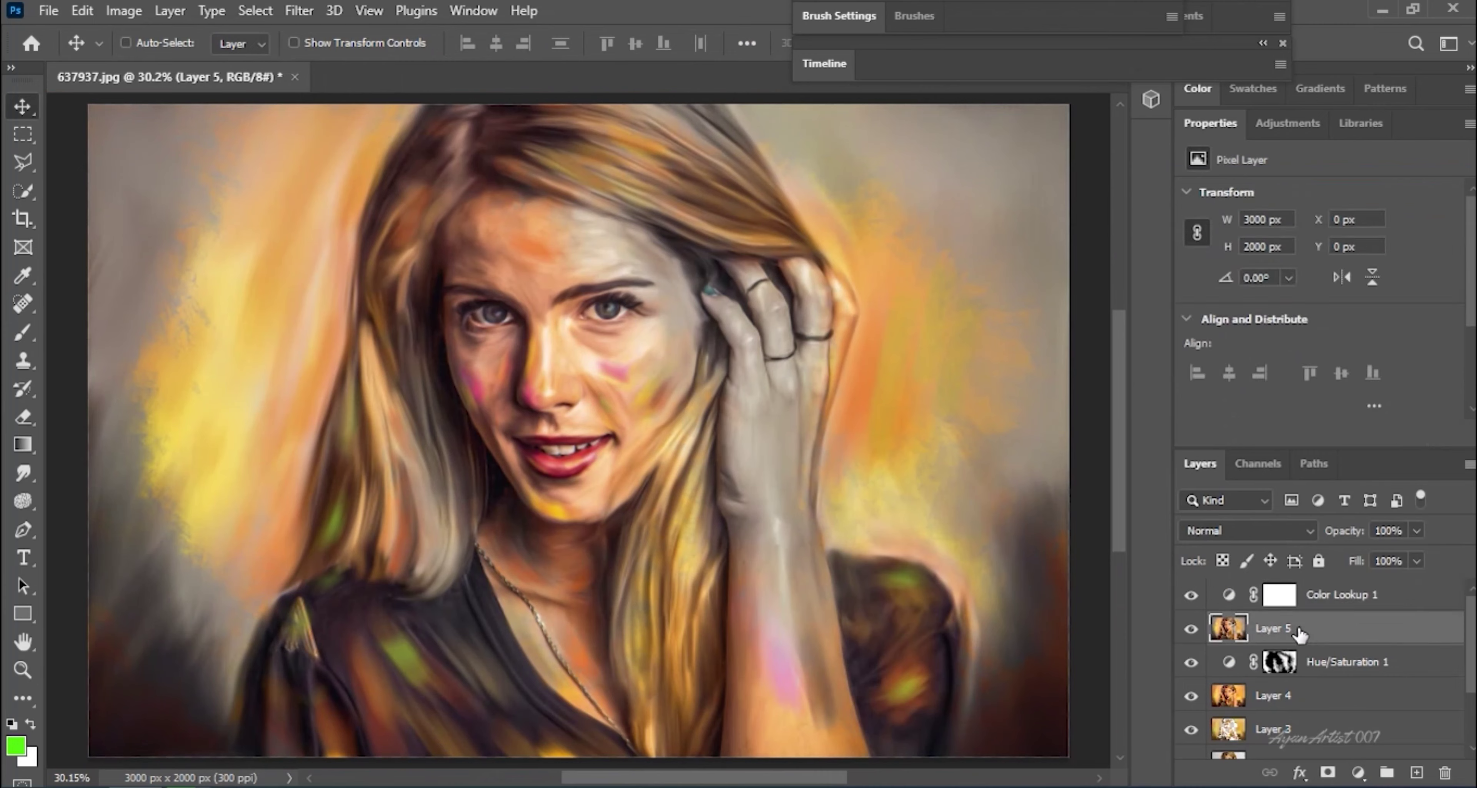
key("ctrl+l")
left_click_drag(1262, 492, 1284, 492)
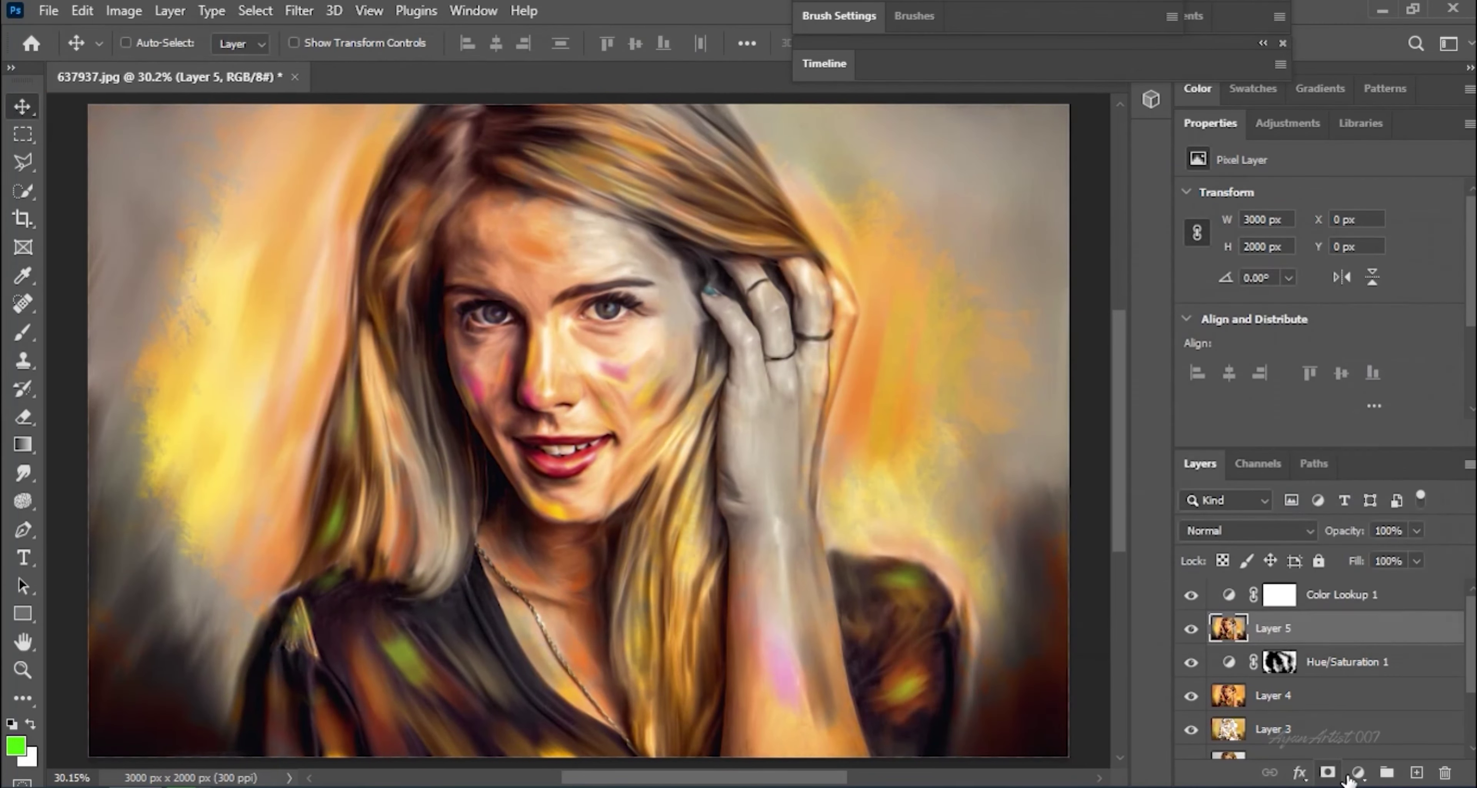